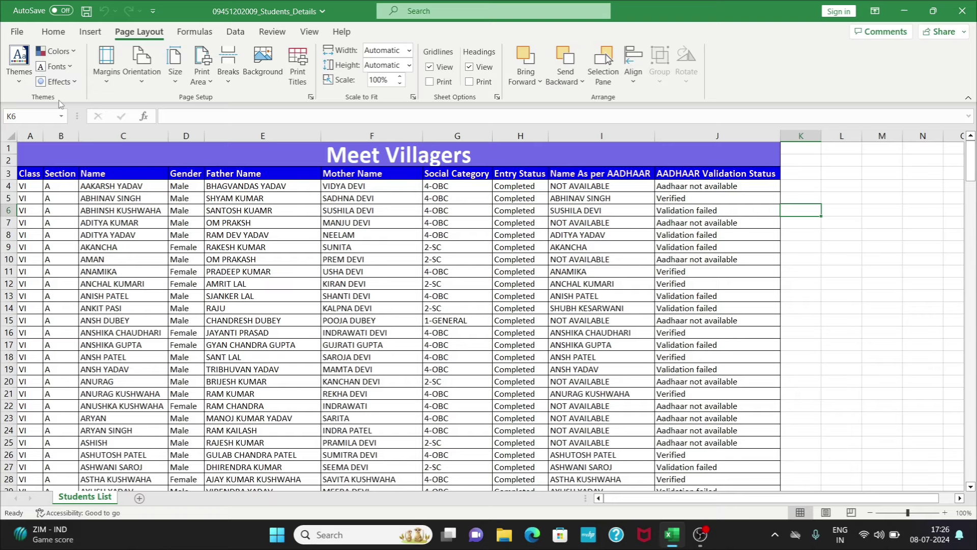
# Open the Page Layout Themes gallery showing Office, Facet, Ion and Slice for the Meet Villagers sheet
pyautogui.click(17, 84)
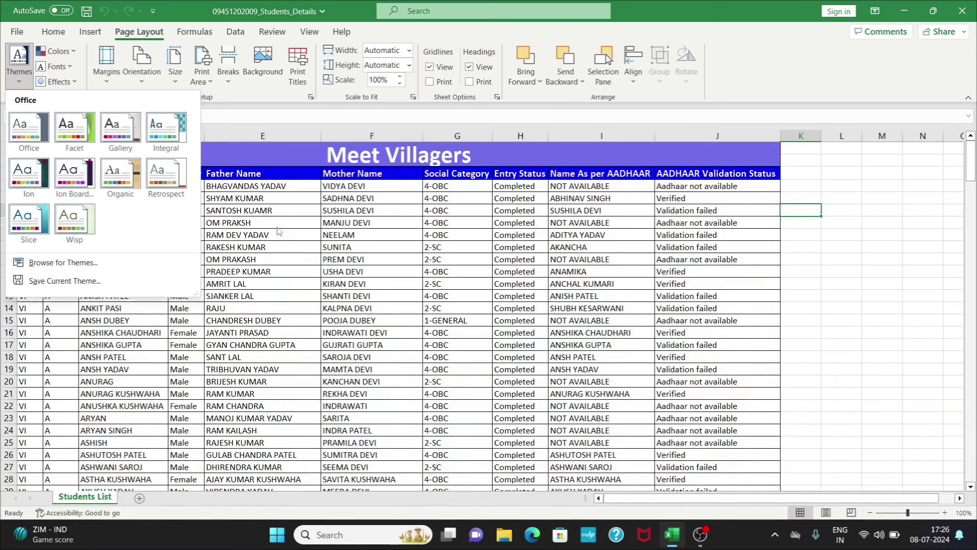
# Dismiss the themes gallery and select the whole student table, columns A–J, rows 3 to 238
pyautogui.press('Escape')
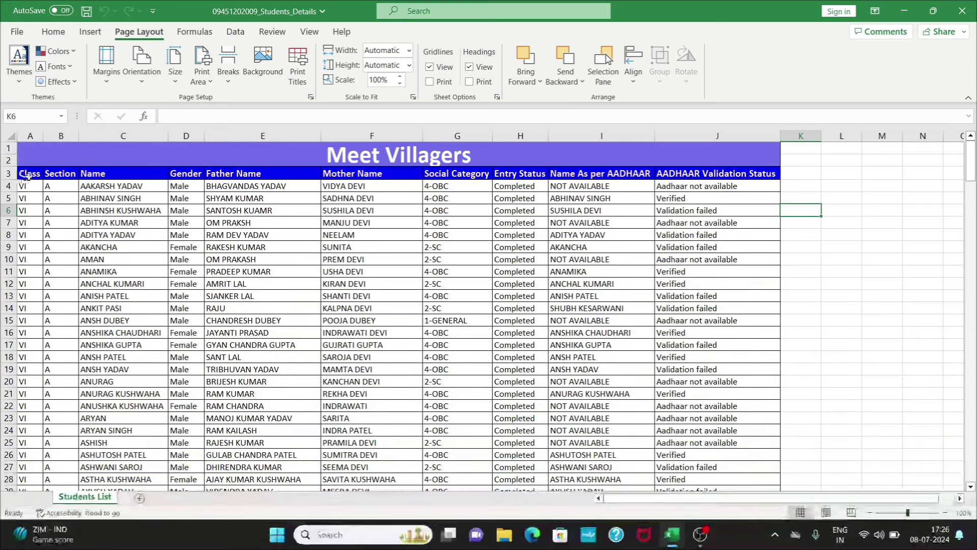
pyautogui.click(33, 187)
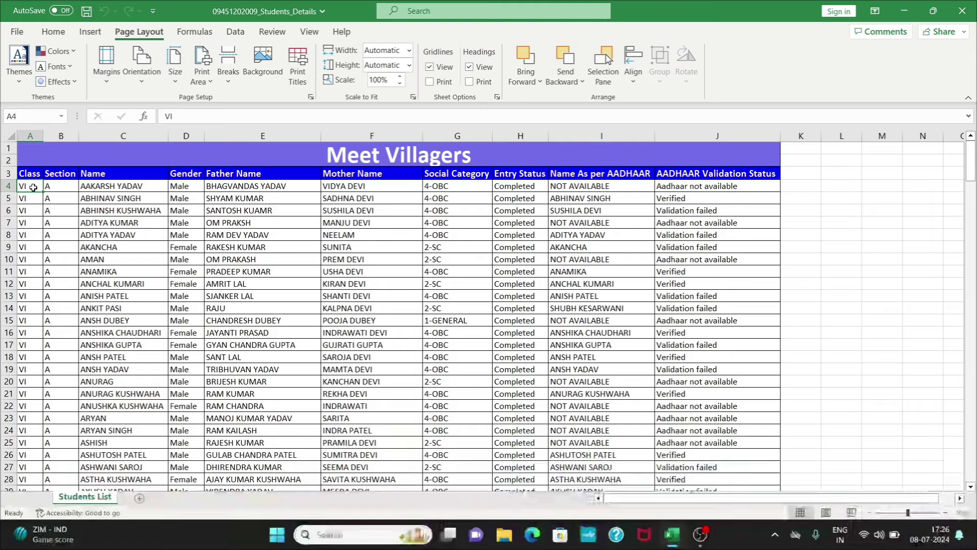
pyautogui.hotkey('ctrl', 'Right')
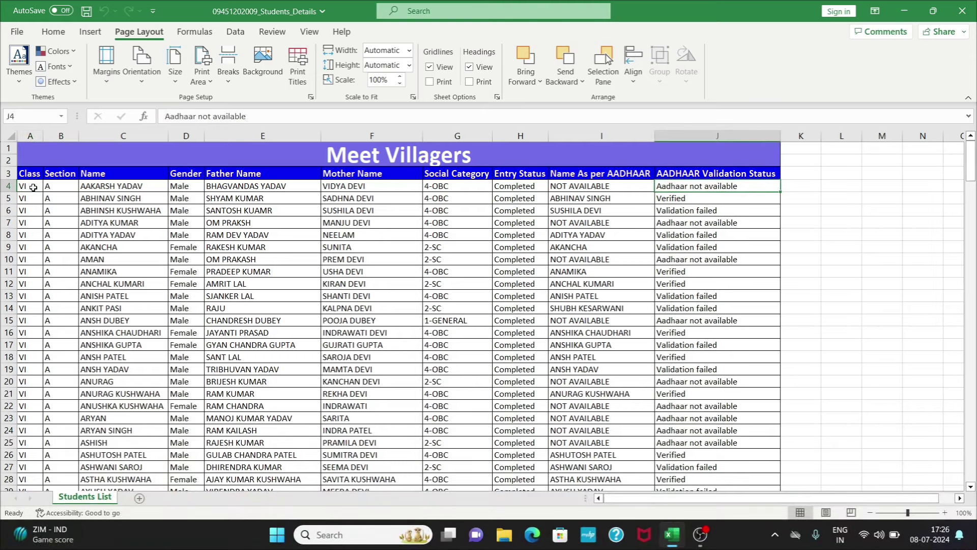
pyautogui.hotkey('ctrl', 'Down')
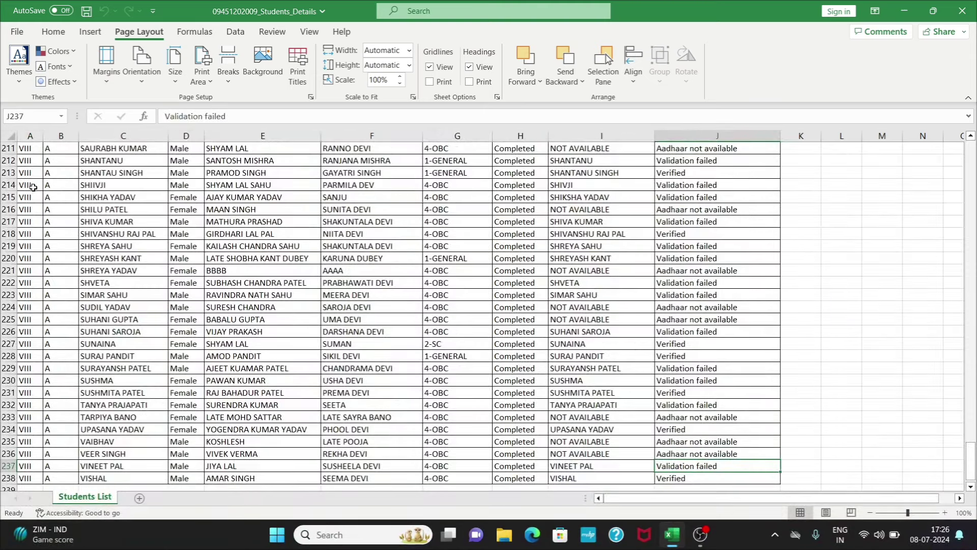
pyautogui.press('Down')
pyautogui.hotkey('ctrl', 'shift', 'Left')
pyautogui.hotkey('ctrl', 'shift', 'Up')
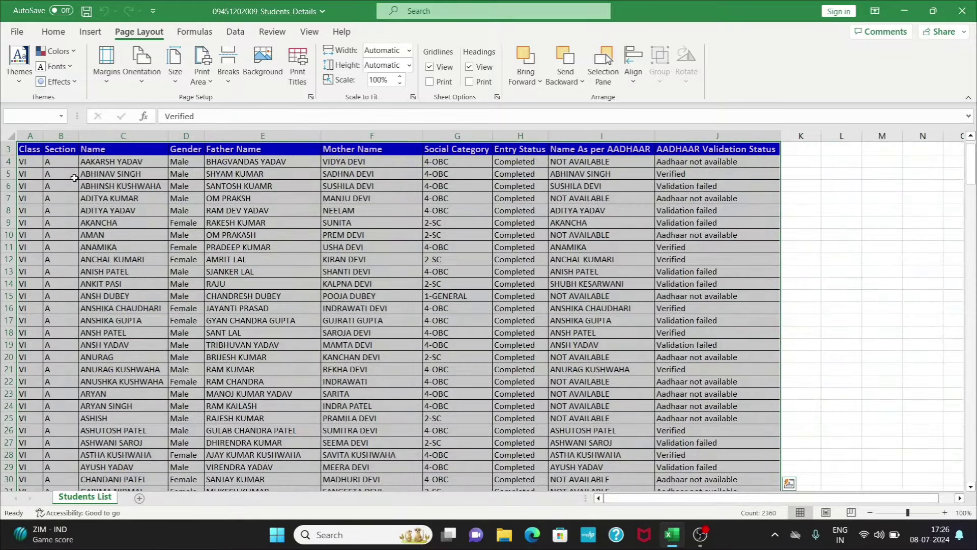
# Apply an Accent1 cell style to the selected student table, then deselect and scroll to the top
pyautogui.click(53, 32)
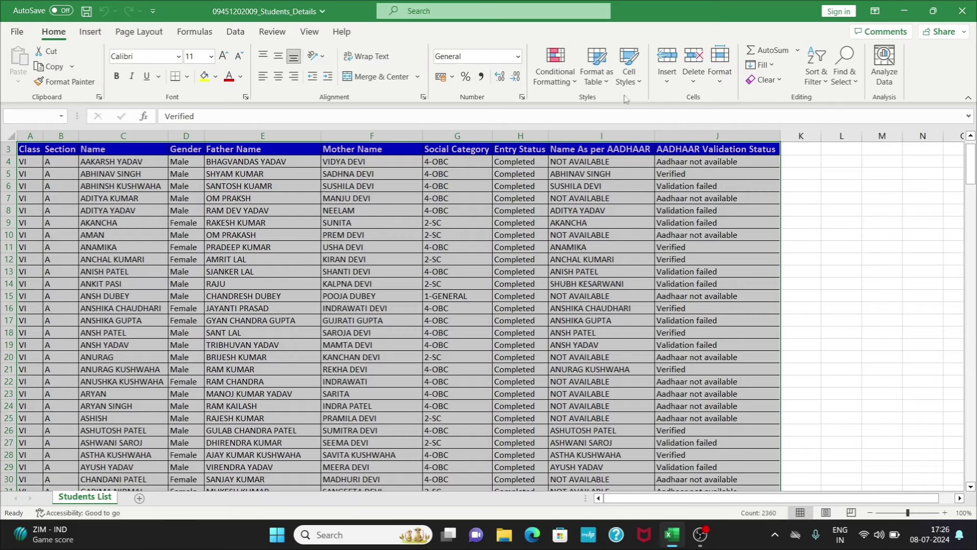
pyautogui.click(630, 76)
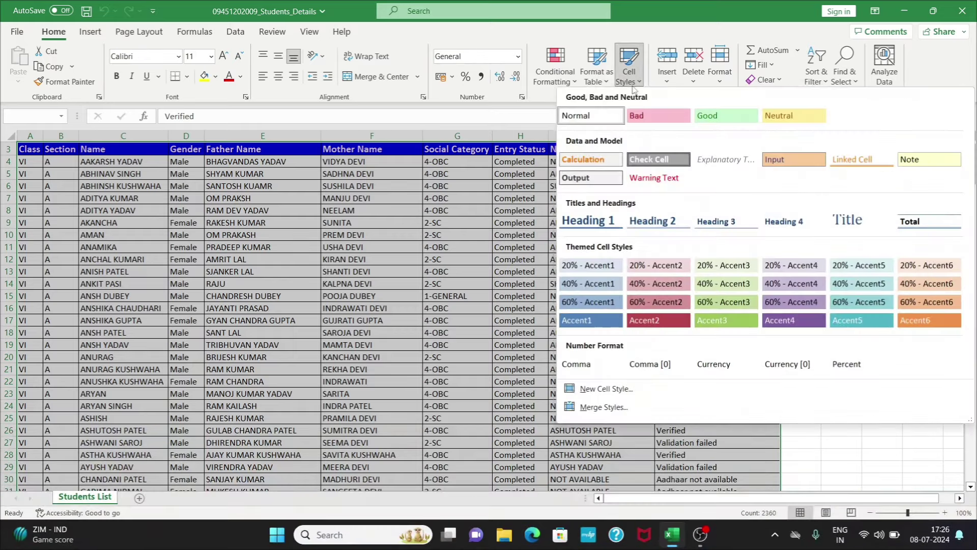
pyautogui.click(599, 301)
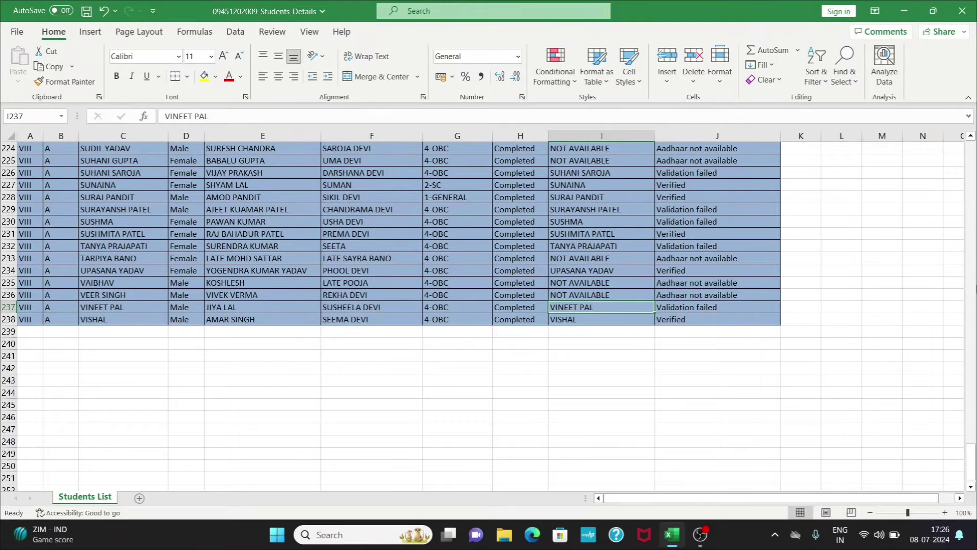
pyautogui.click(972, 299)
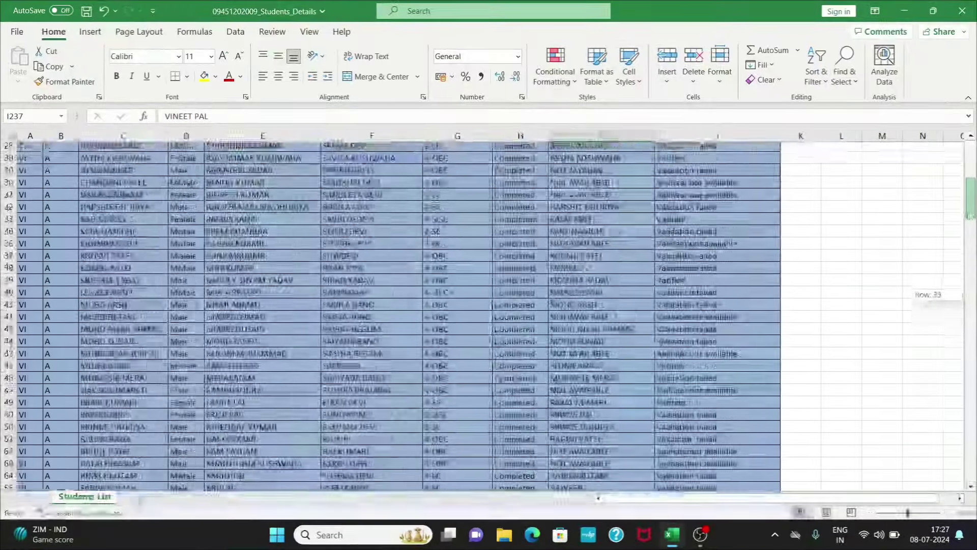
pyautogui.moveTo(972, 299); pyautogui.dragTo(972, 193)
pyautogui.click(500, 207)
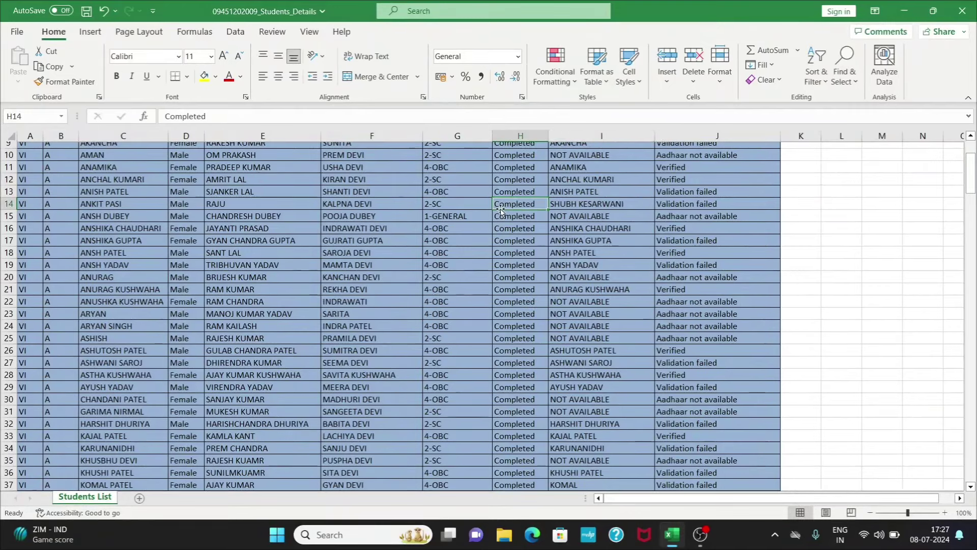
pyautogui.scroll(3, 51, 155)
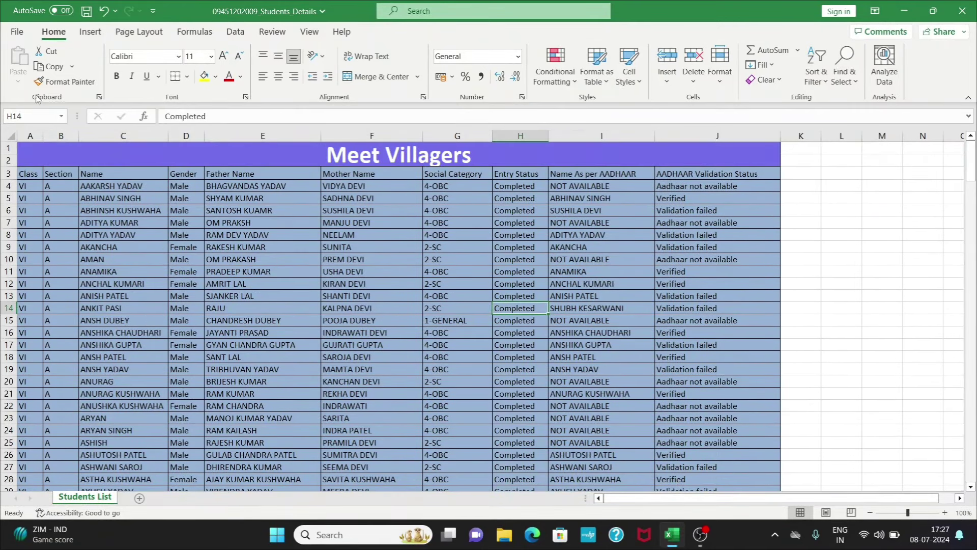
pyautogui.click(138, 32)
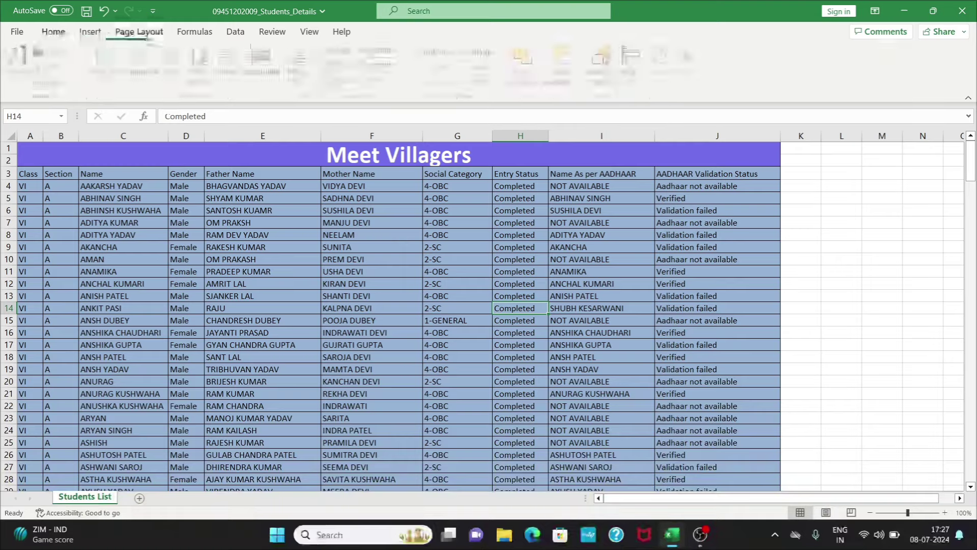
# Apply the Basis theme and then the Yellow colour scheme to the workbook
pyautogui.click(17, 72)
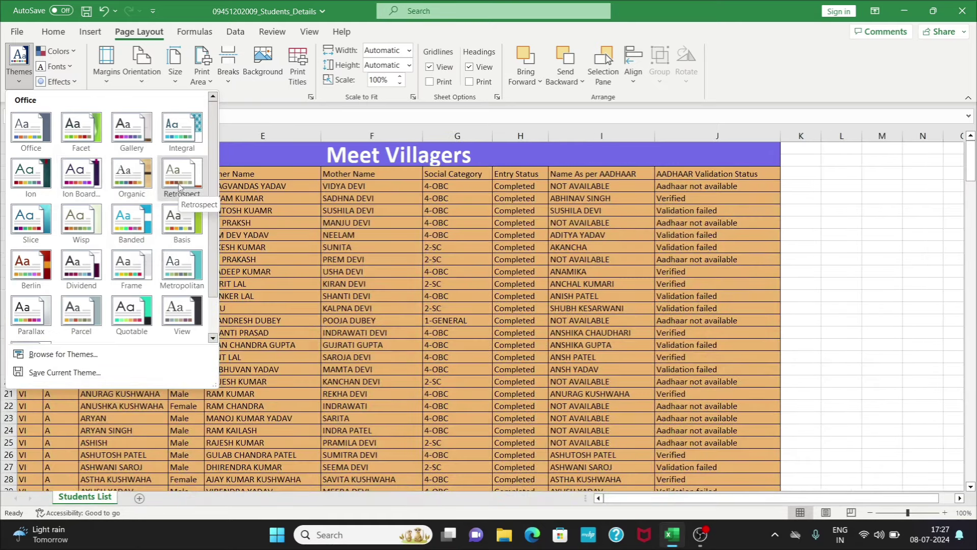
pyautogui.click(264, 230)
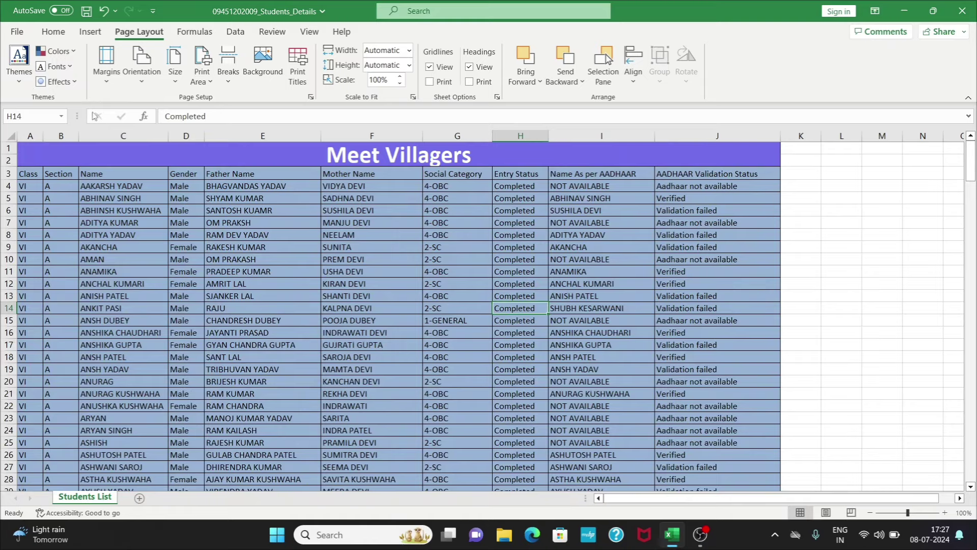
pyautogui.click(69, 53)
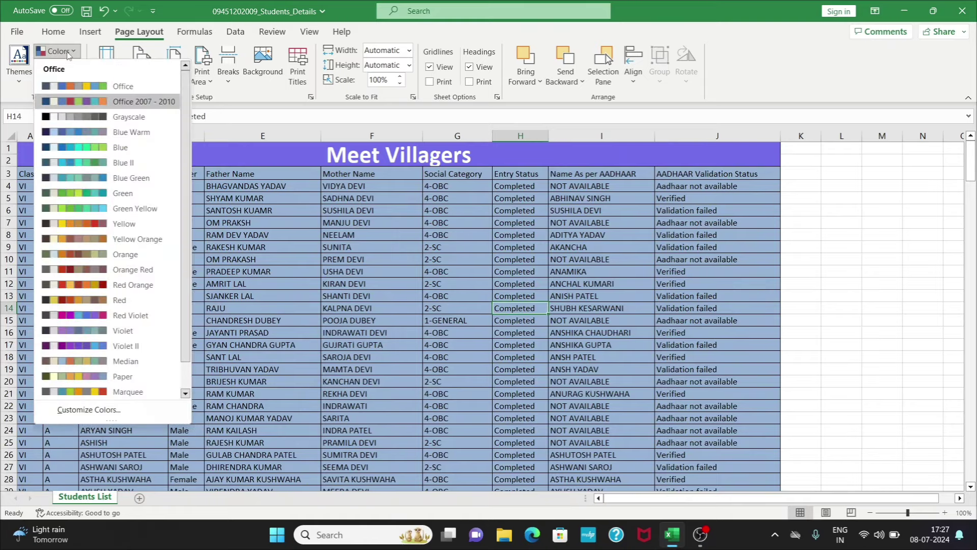
pyautogui.click(18, 76)
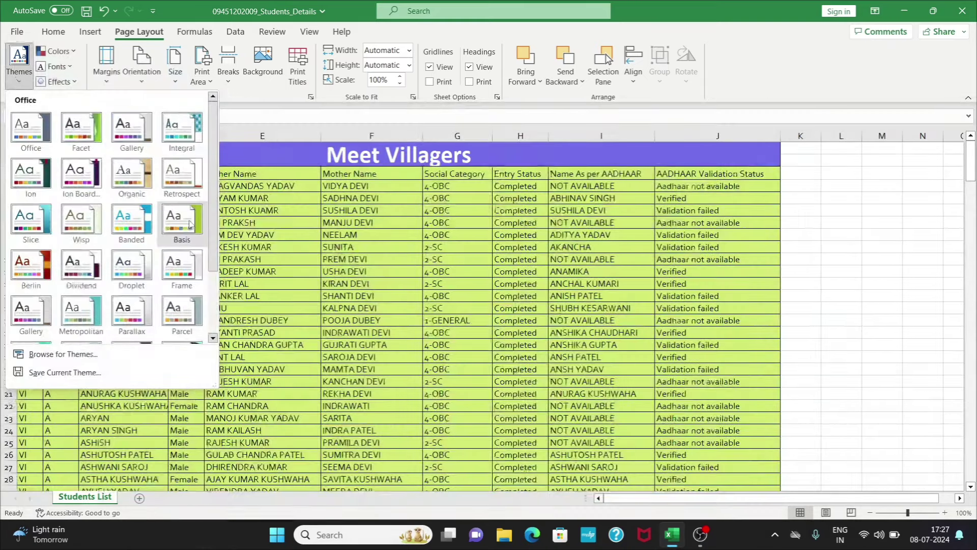
pyautogui.click(190, 223)
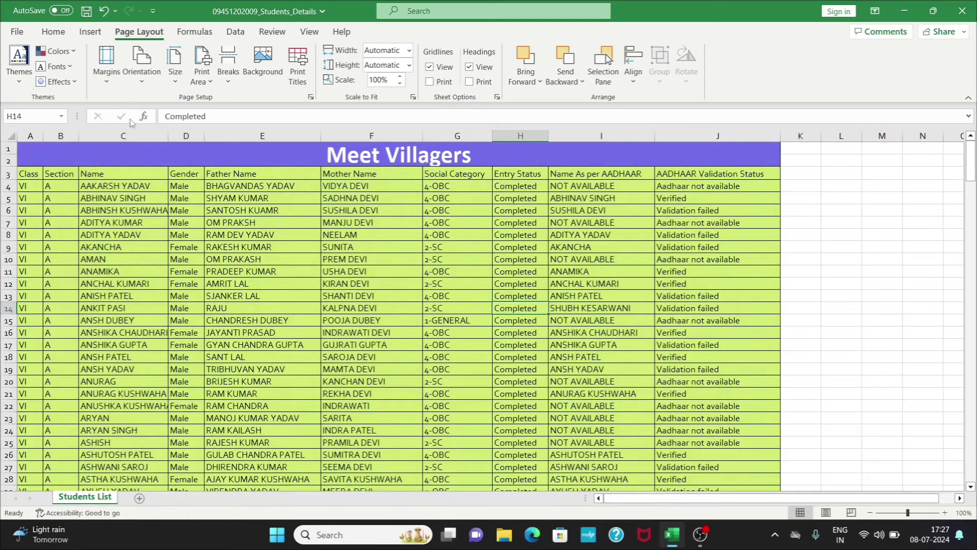
pyautogui.click(70, 51)
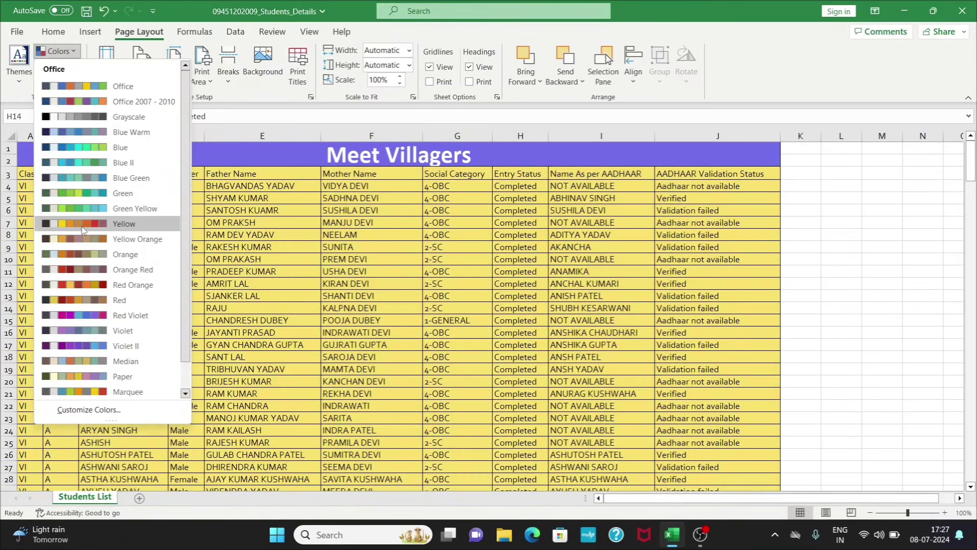
pyautogui.click(85, 227)
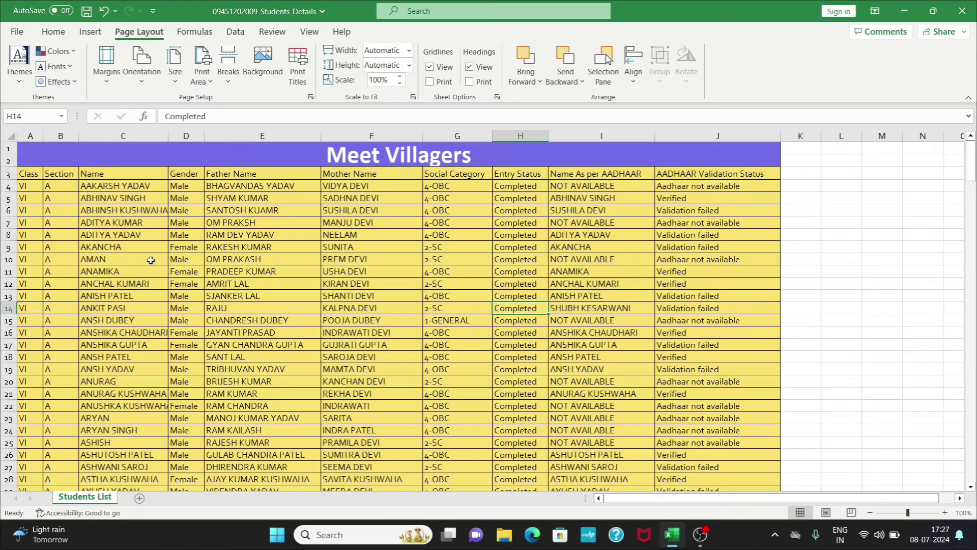
pyautogui.click(56, 67)
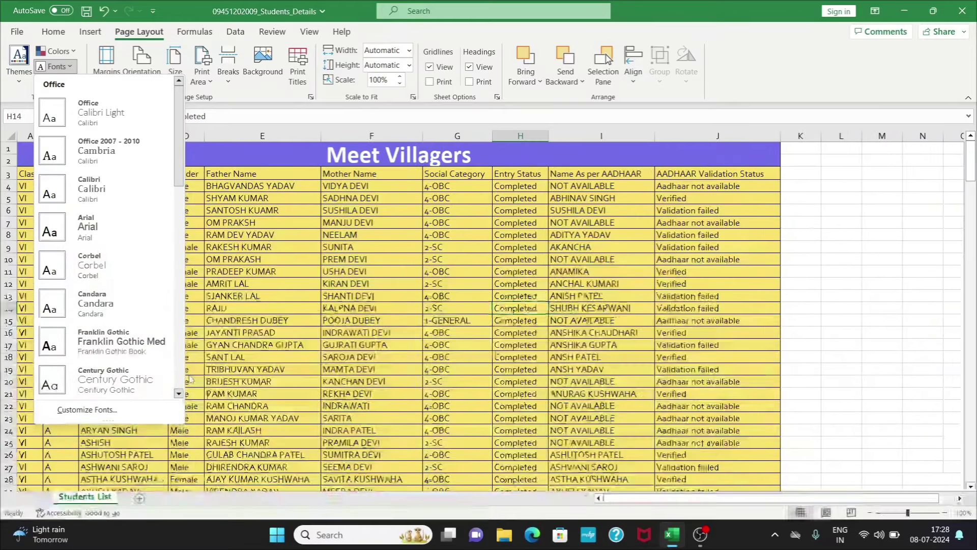
pyautogui.scroll(-10, 180, 387)
pyautogui.scroll(5, 181, 386)
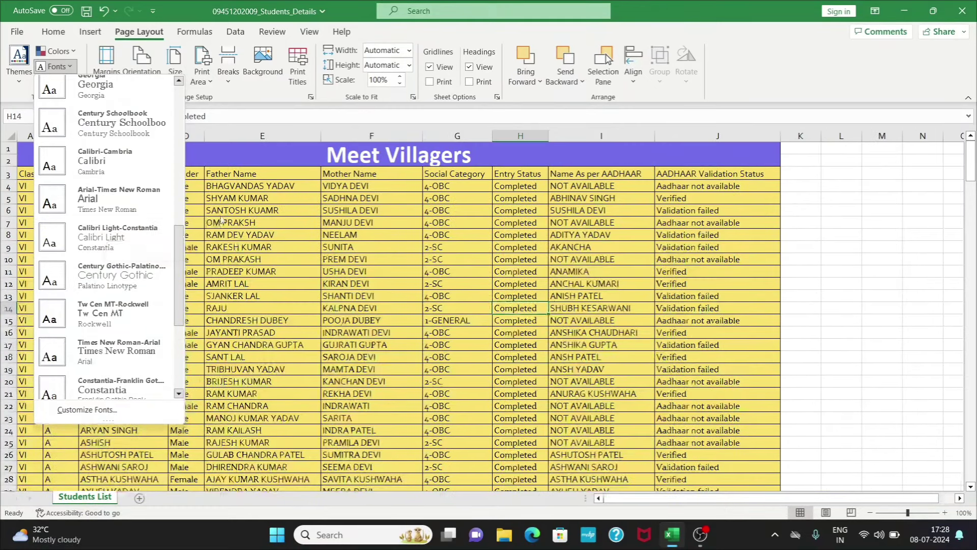
pyautogui.click(55, 66)
pyautogui.click(71, 87)
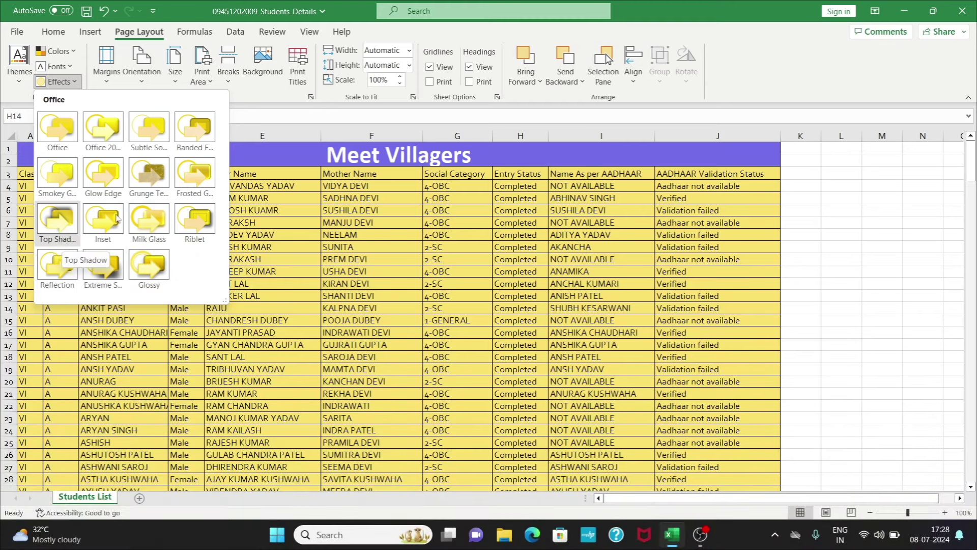
pyautogui.click(244, 205)
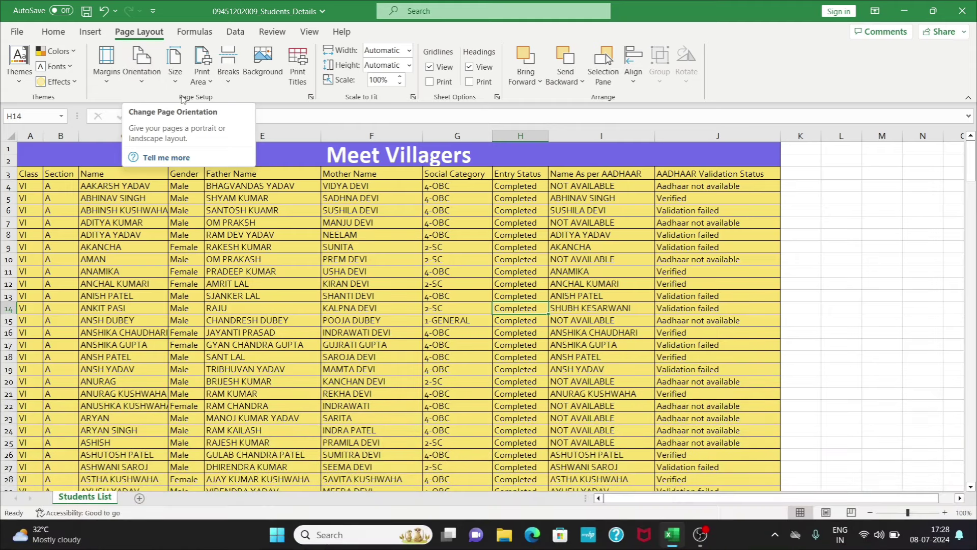
pyautogui.click(107, 82)
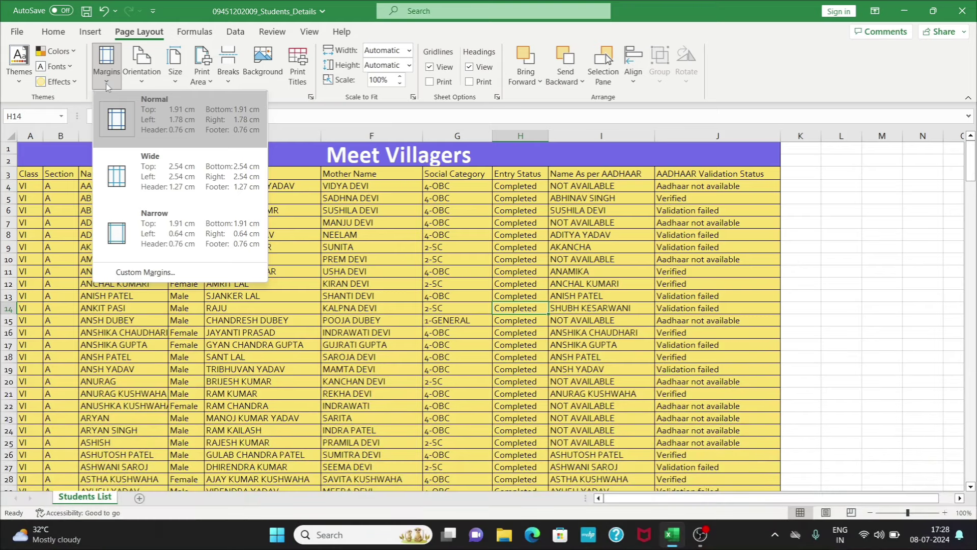
pyautogui.click(17, 31)
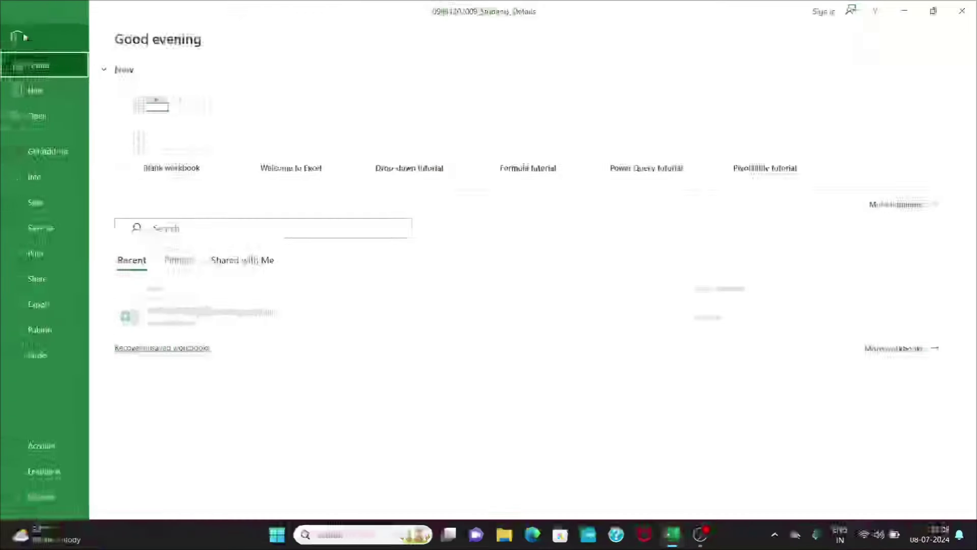
pyautogui.click(62, 250)
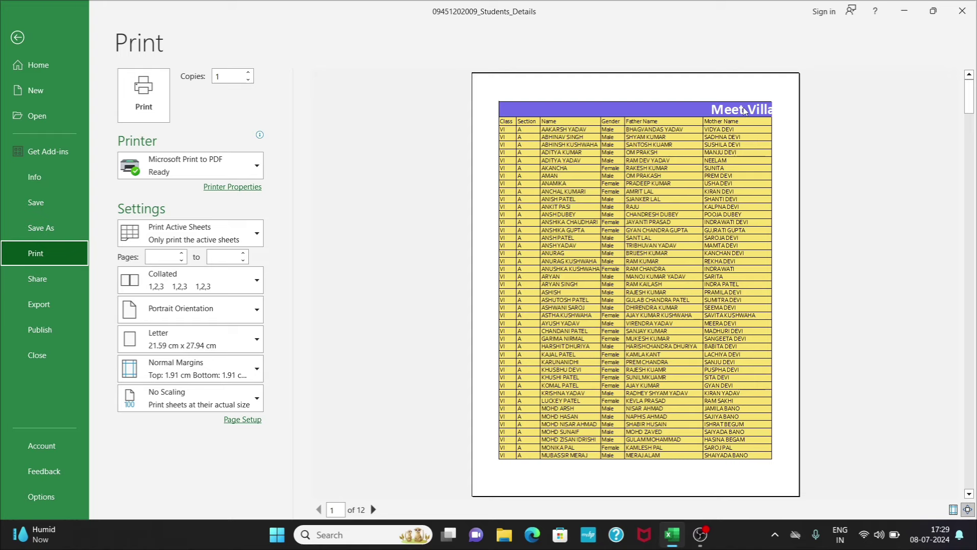
pyautogui.click(17, 37)
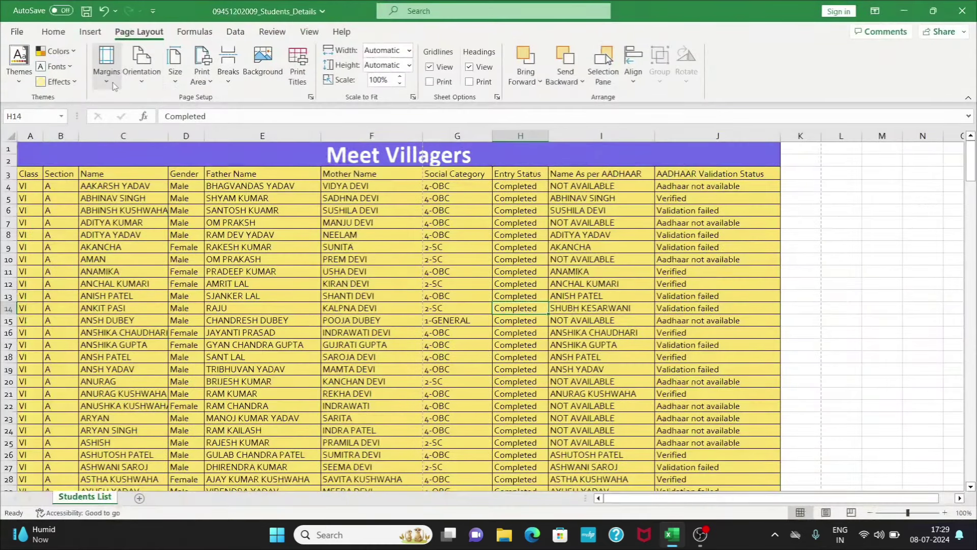
# Set custom margins of 1.9 cm top/bottom and 1.8 cm left/right and preview the 18 pages
pyautogui.click(106, 66)
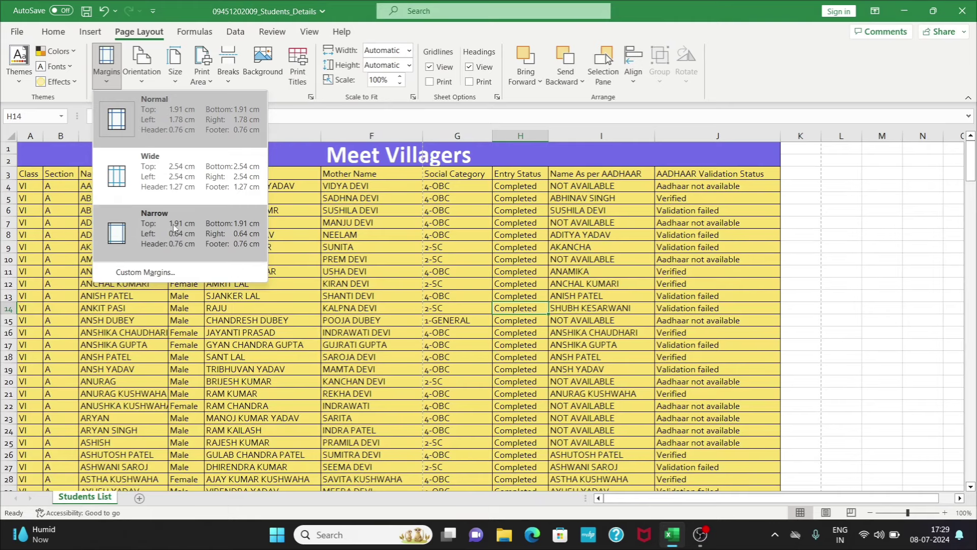
pyautogui.click(152, 273)
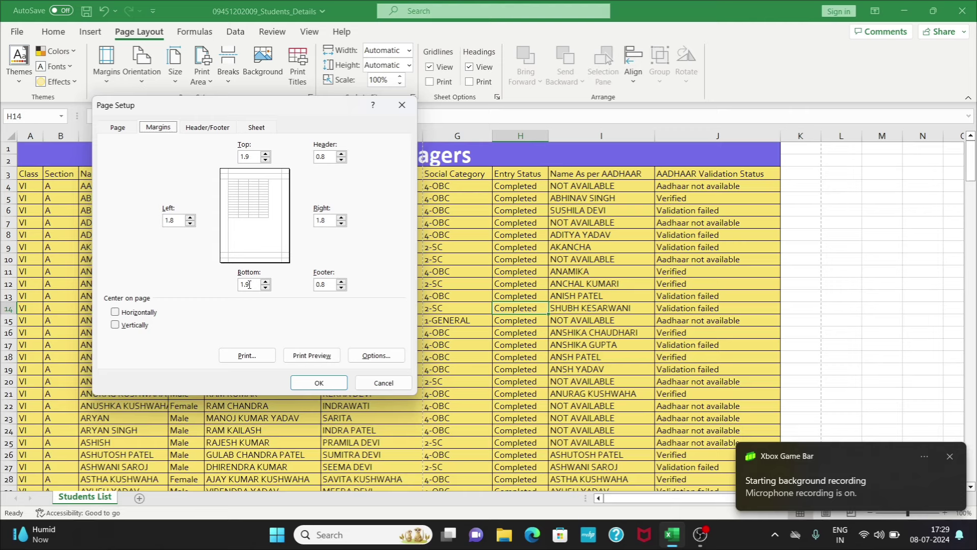
pyautogui.click(313, 355)
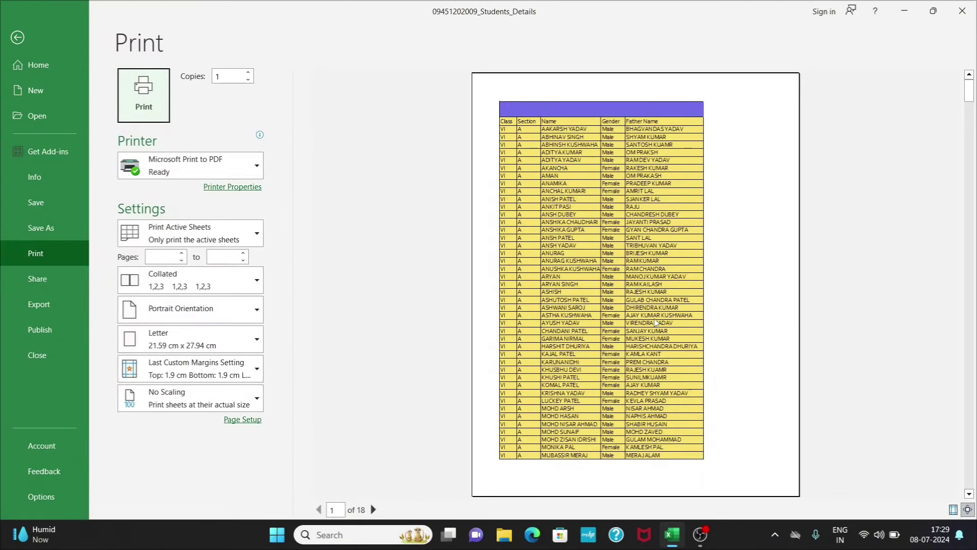
# Drag all four margins toward the page edges (top 0.66 cm, bottom 0.76 cm) for 10 pages
pyautogui.click(953, 509)
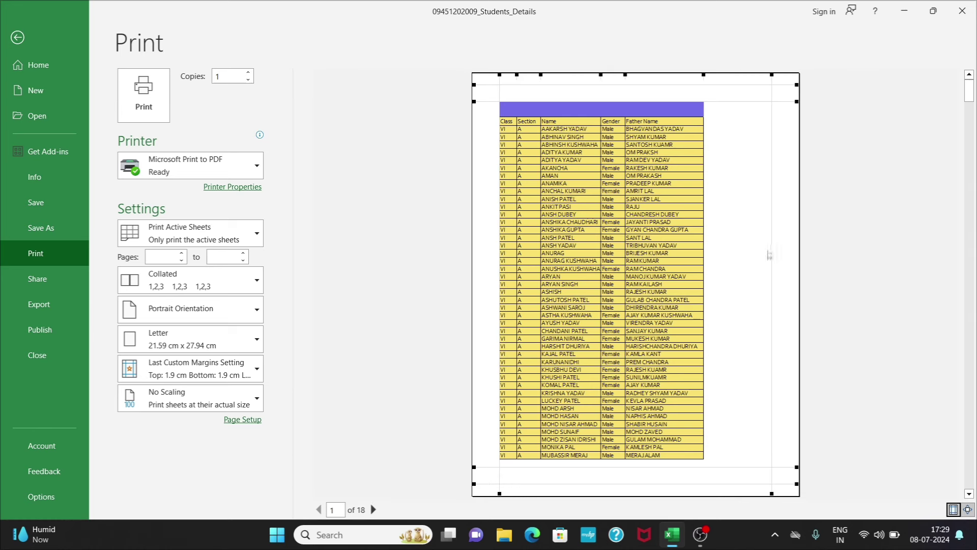
pyautogui.click(771, 252)
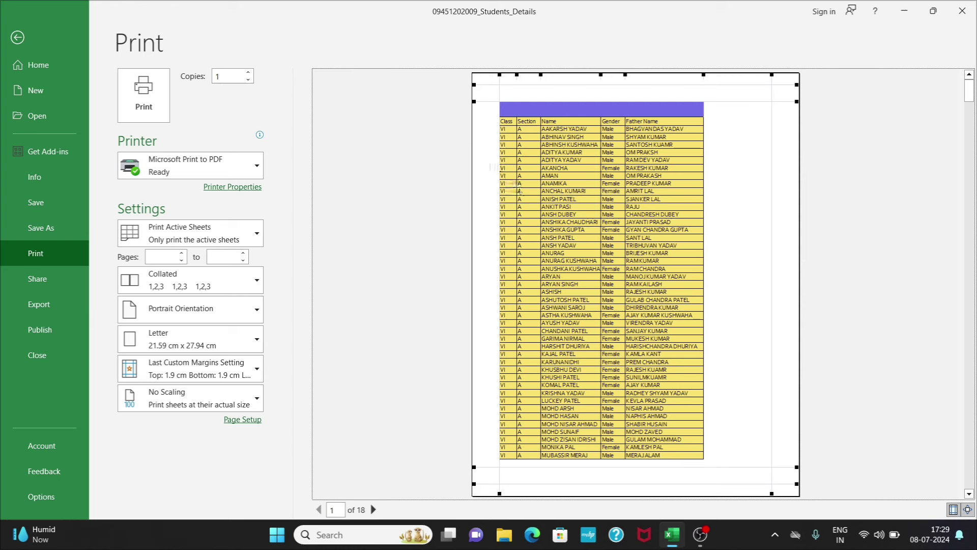
pyautogui.moveTo(499, 164); pyautogui.dragTo(474, 164)
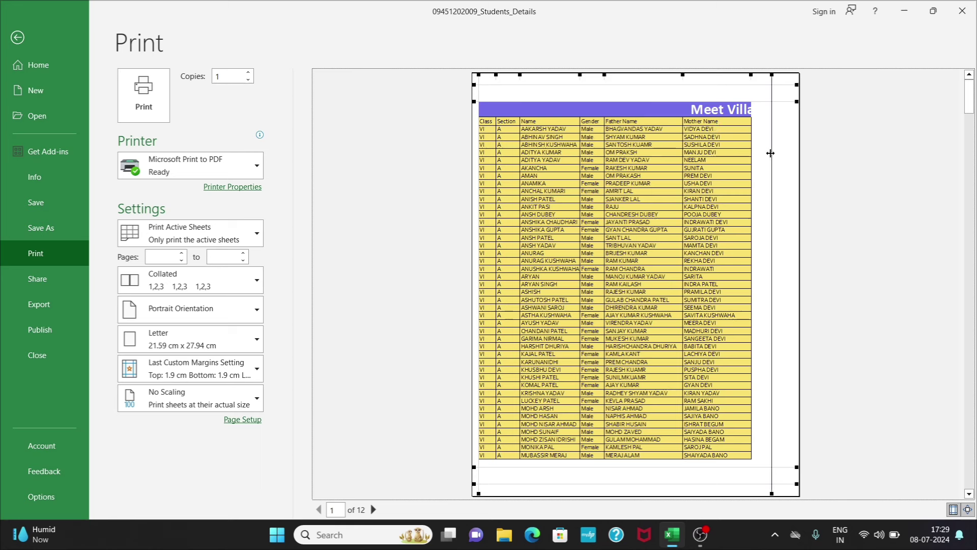
pyautogui.moveTo(770, 153); pyautogui.dragTo(796, 154)
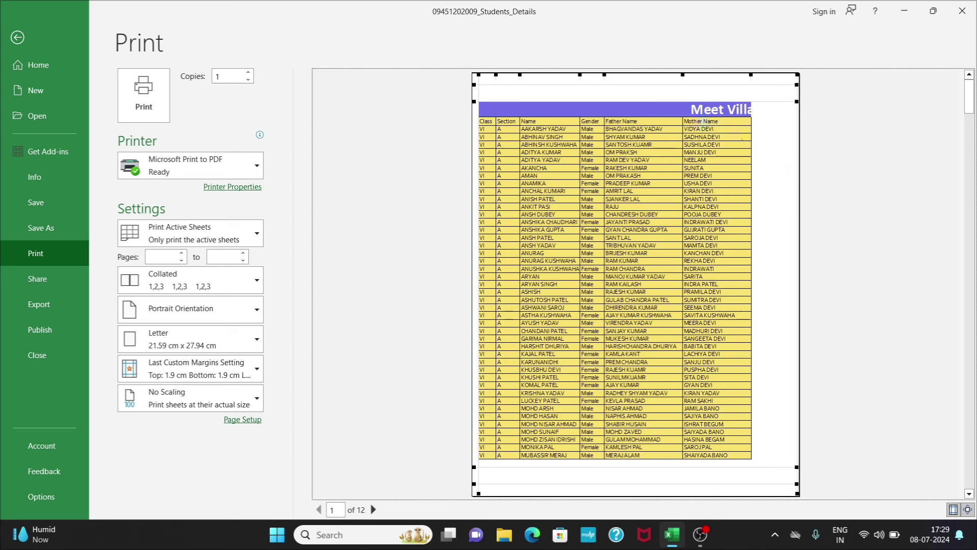
pyautogui.moveTo(684, 101); pyautogui.dragTo(685, 81)
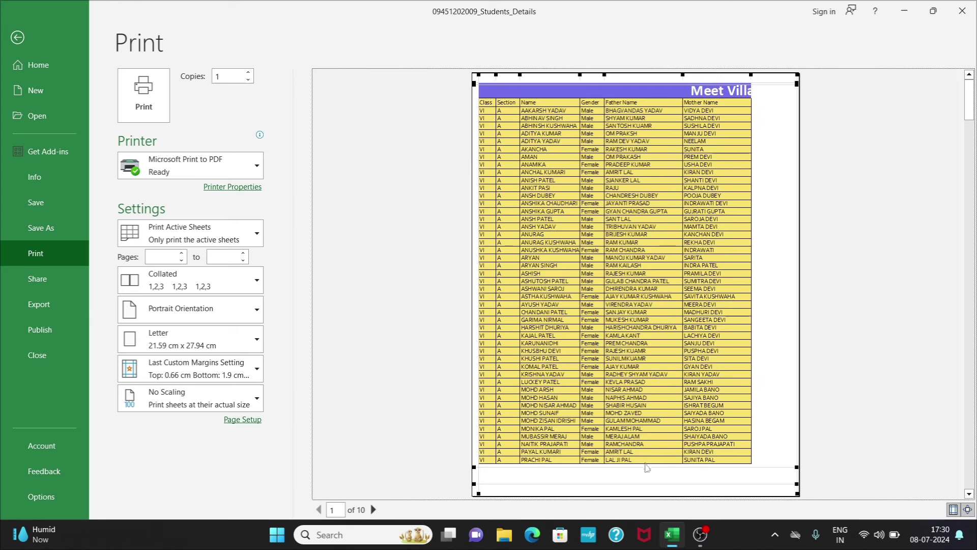
pyautogui.moveTo(645, 467); pyautogui.dragTo(644, 484)
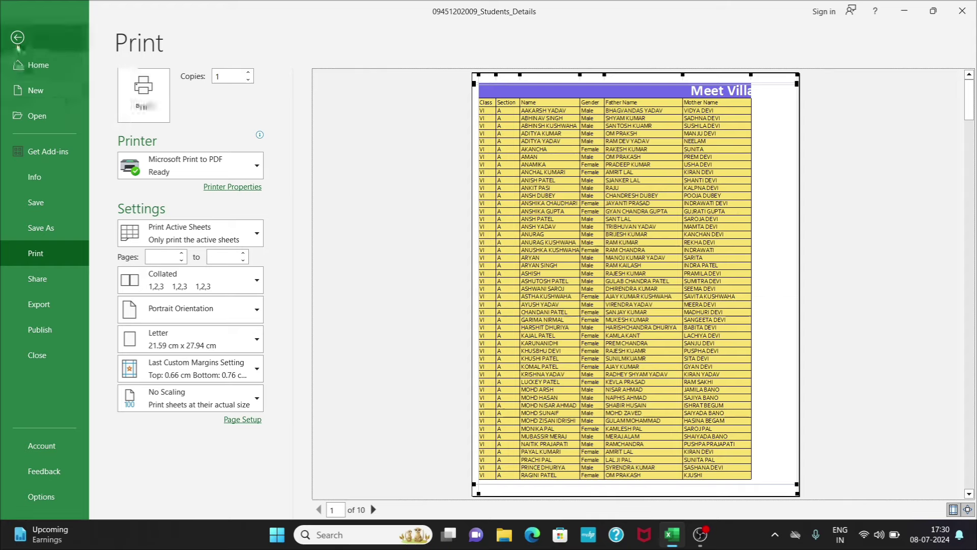
pyautogui.click(18, 37)
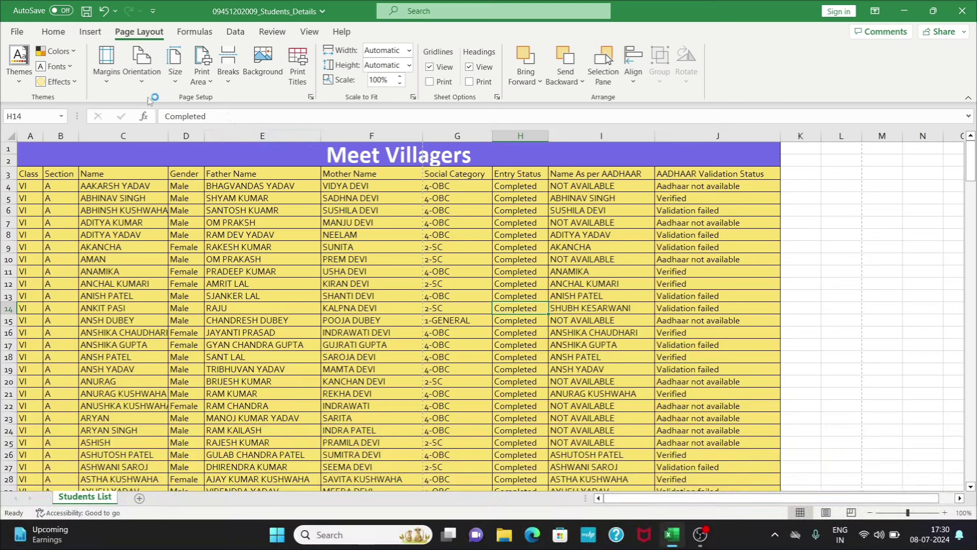
# Review the custom margins (0.7 top, 0.8 bottom, 0.4 left, 0.1 right cm) and cancel unchanged
pyautogui.click(115, 88)
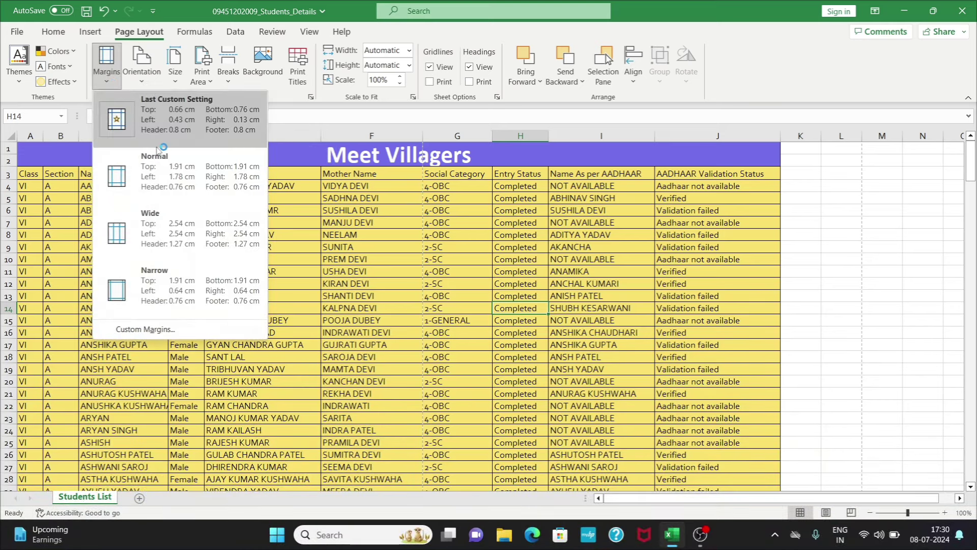
pyautogui.click(163, 332)
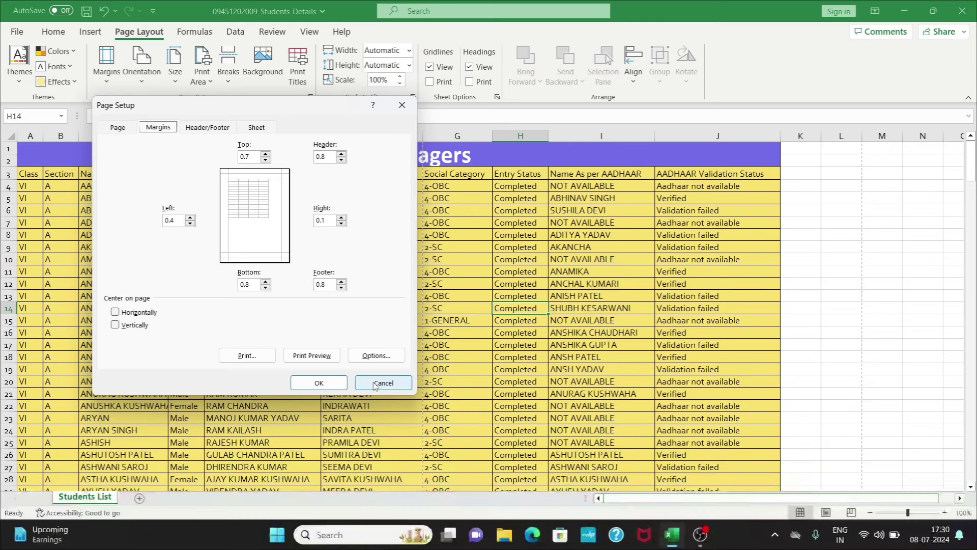
pyautogui.click(375, 385)
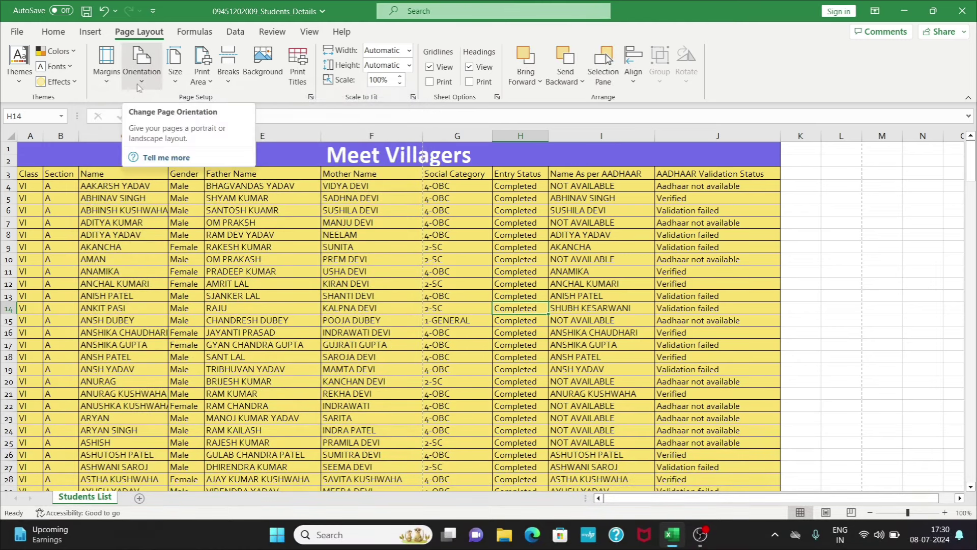
pyautogui.click(17, 31)
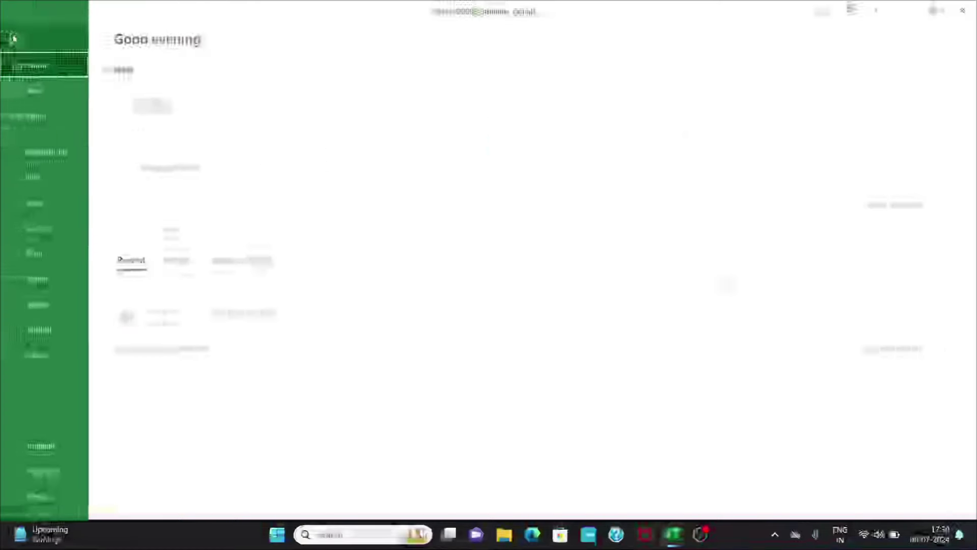
pyautogui.click(61, 252)
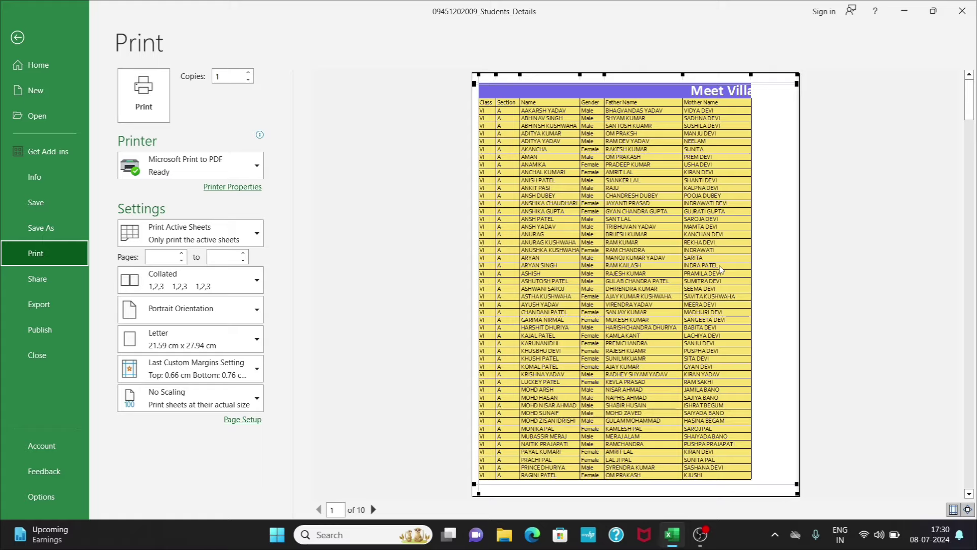
pyautogui.click(15, 41)
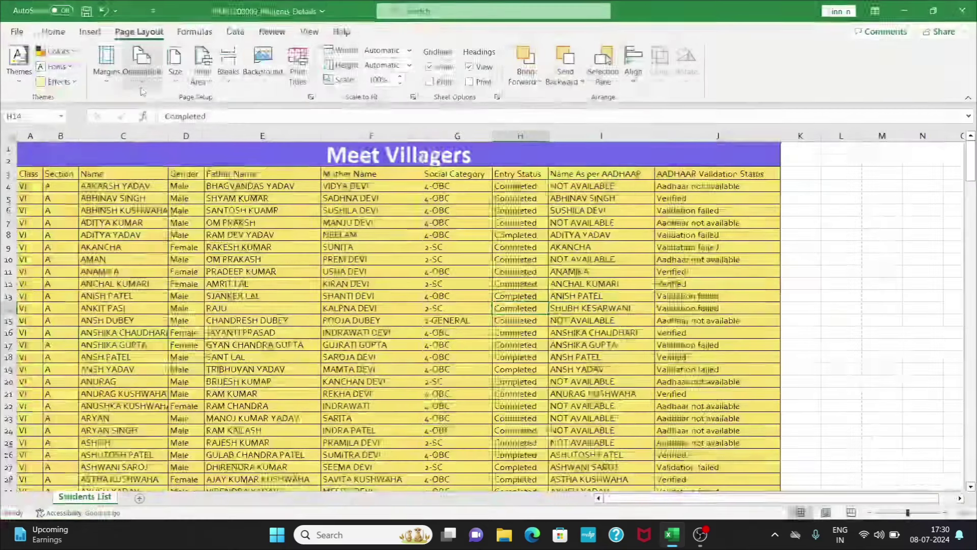
# Switch the pages to landscape and confirm the 14-page print preview before returning
pyautogui.click(142, 66)
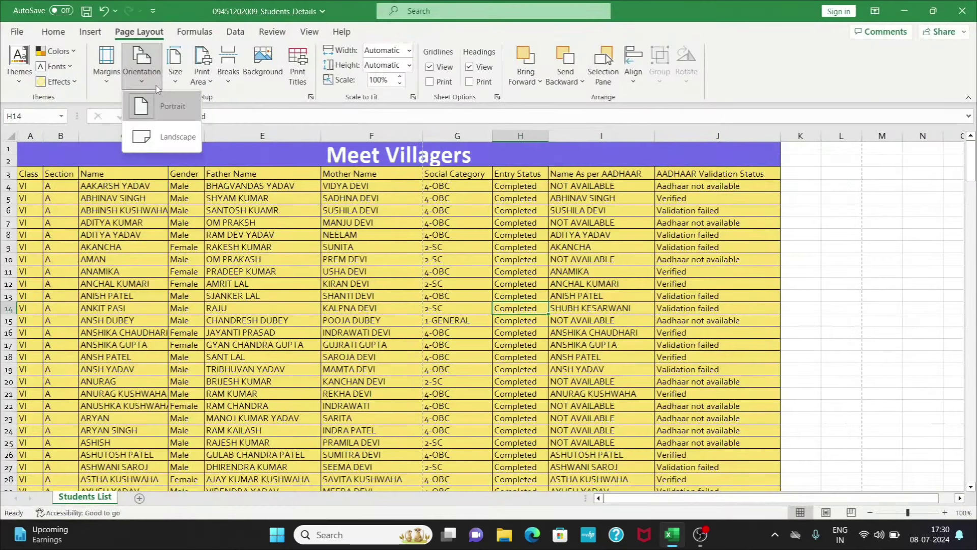
pyautogui.click(178, 137)
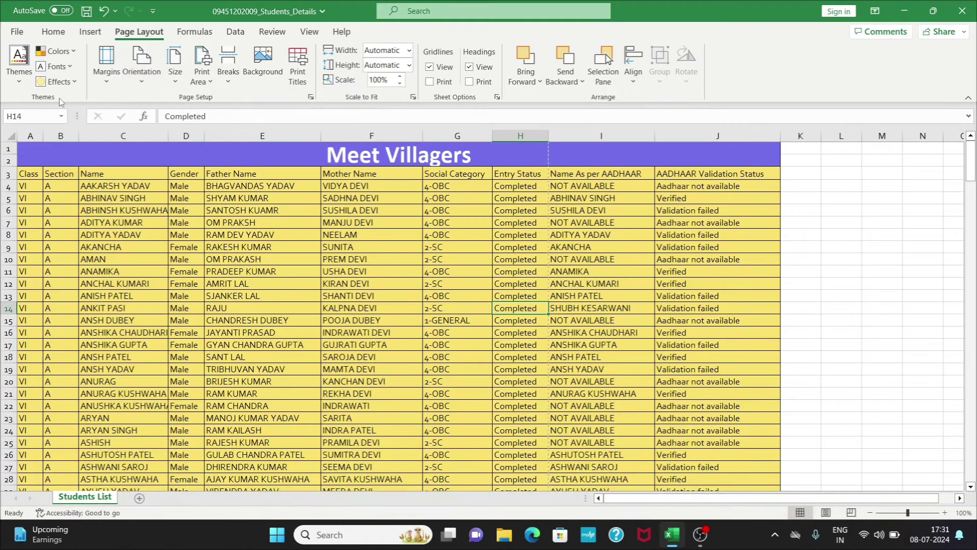
pyautogui.click(18, 33)
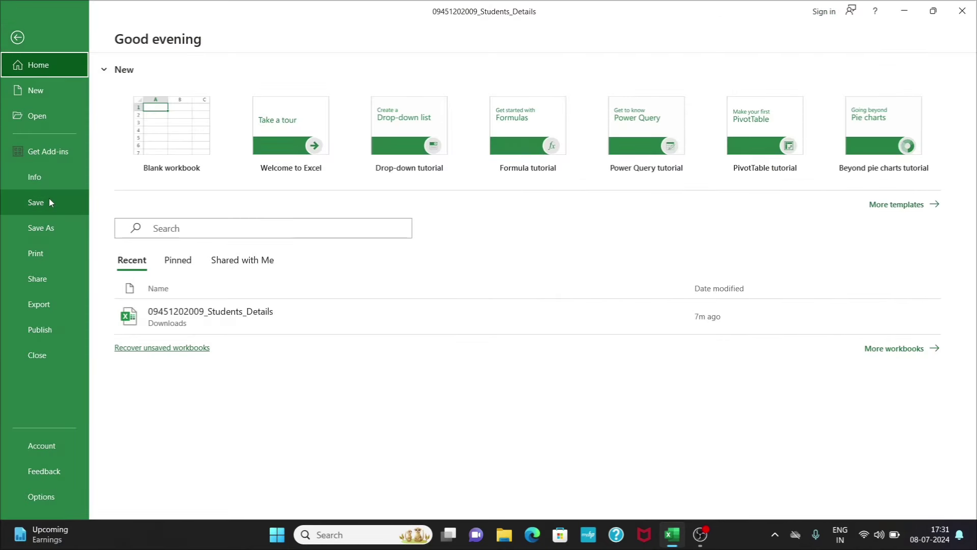
pyautogui.click(54, 251)
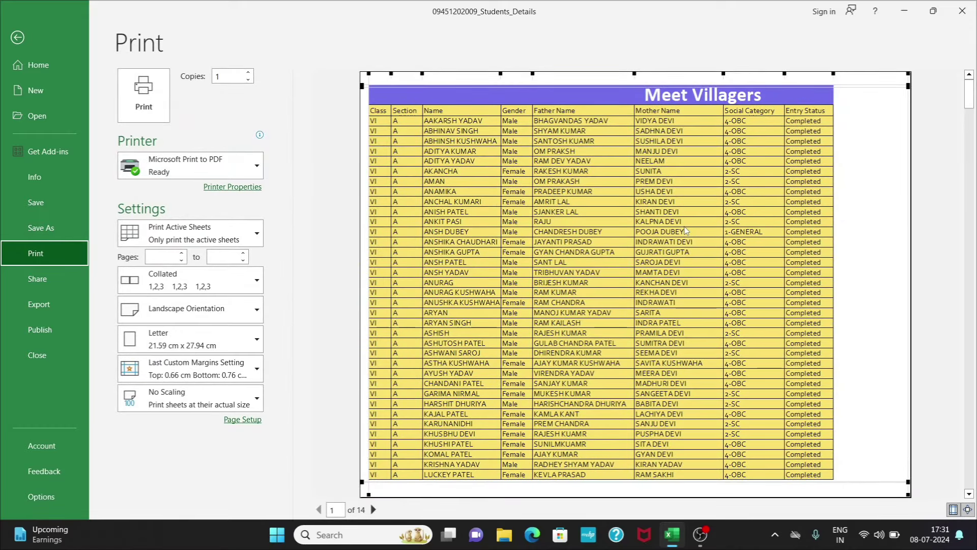
pyautogui.click(252, 311)
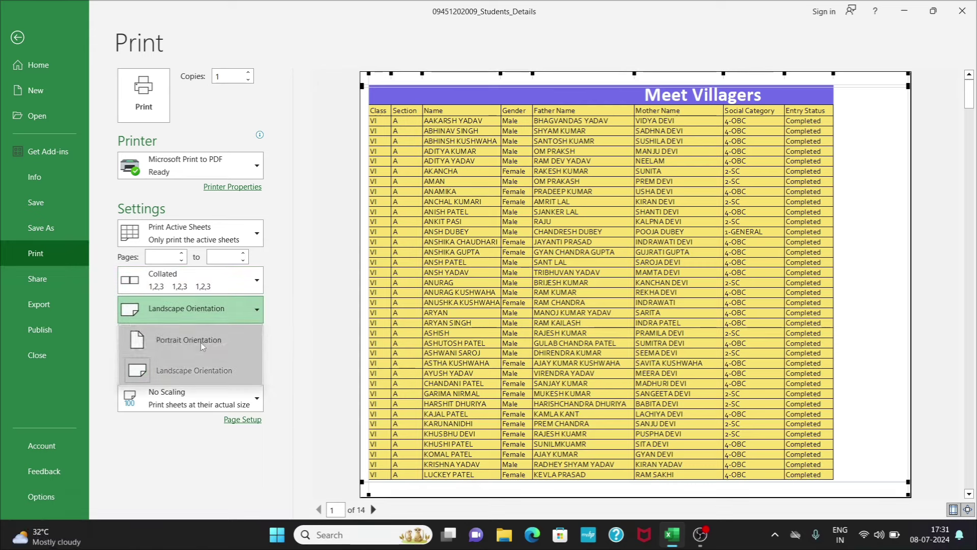
pyautogui.click(305, 338)
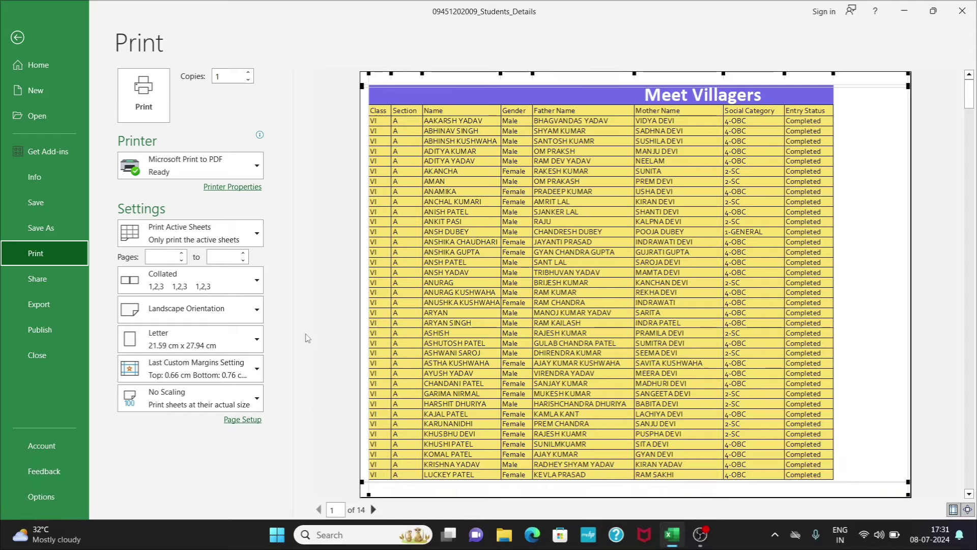
pyautogui.click(53, 38)
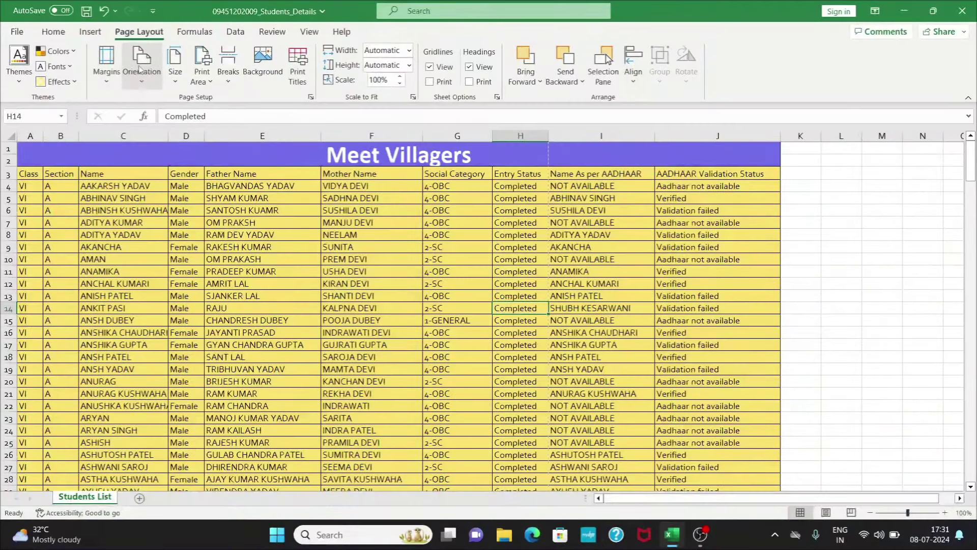
# Set the paper size to A4 and check the 14-page landscape print preview
pyautogui.click(184, 85)
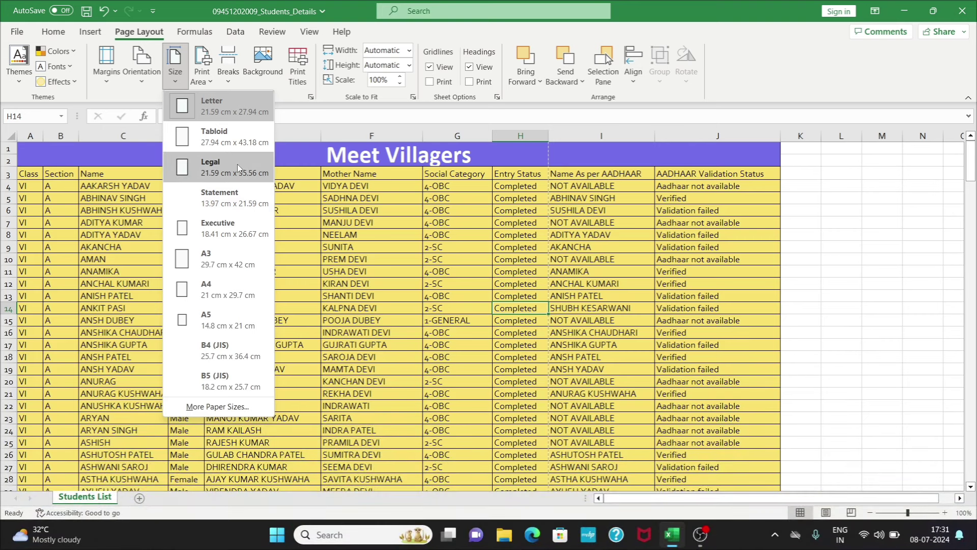
pyautogui.click(231, 288)
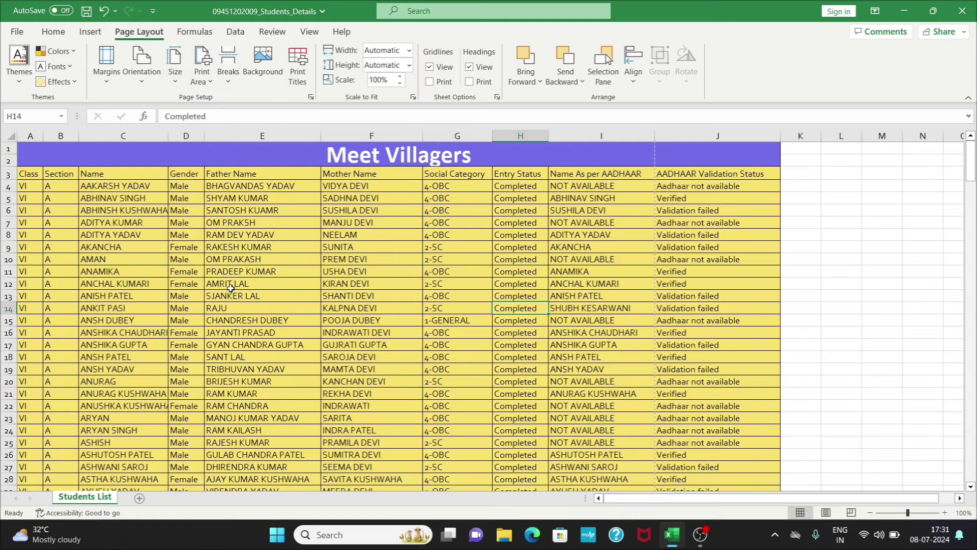
pyautogui.click(18, 32)
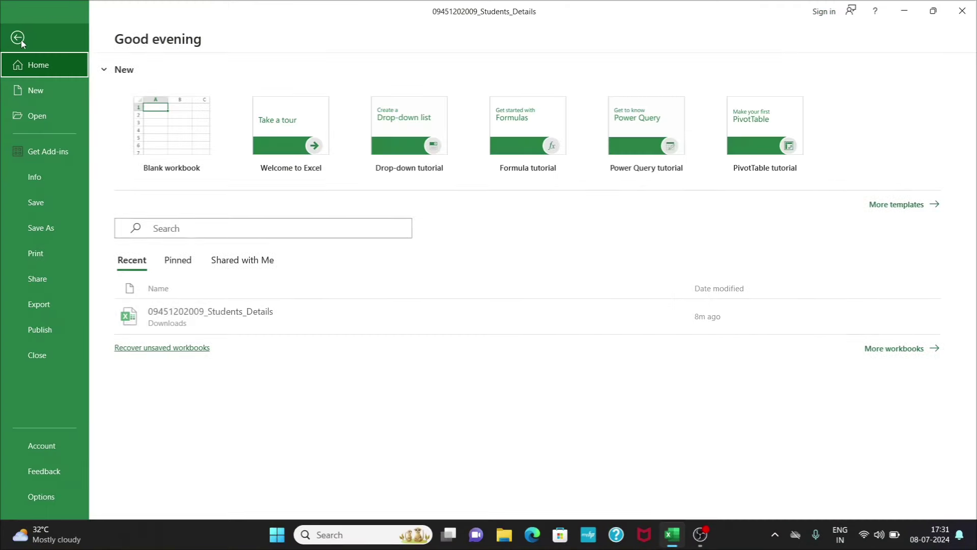
pyautogui.click(51, 250)
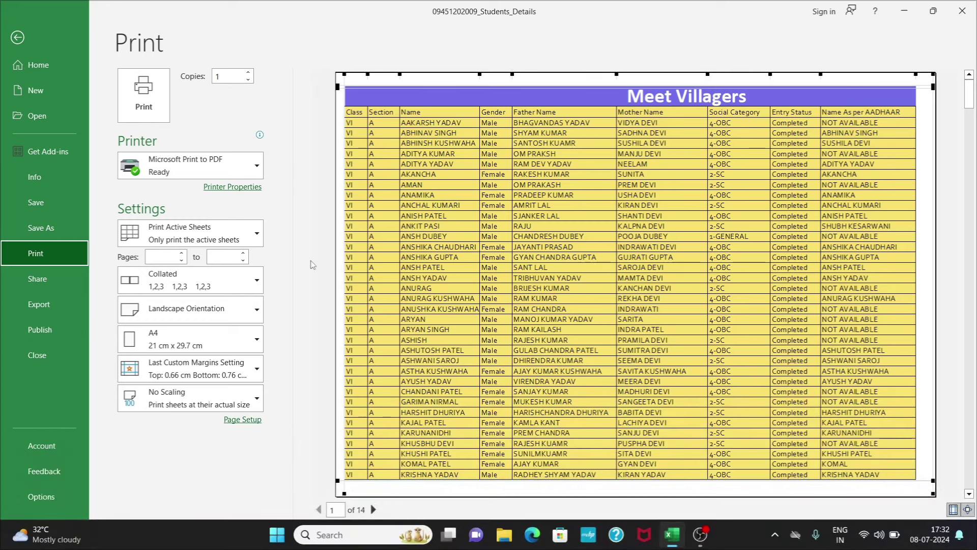
pyautogui.click(17, 38)
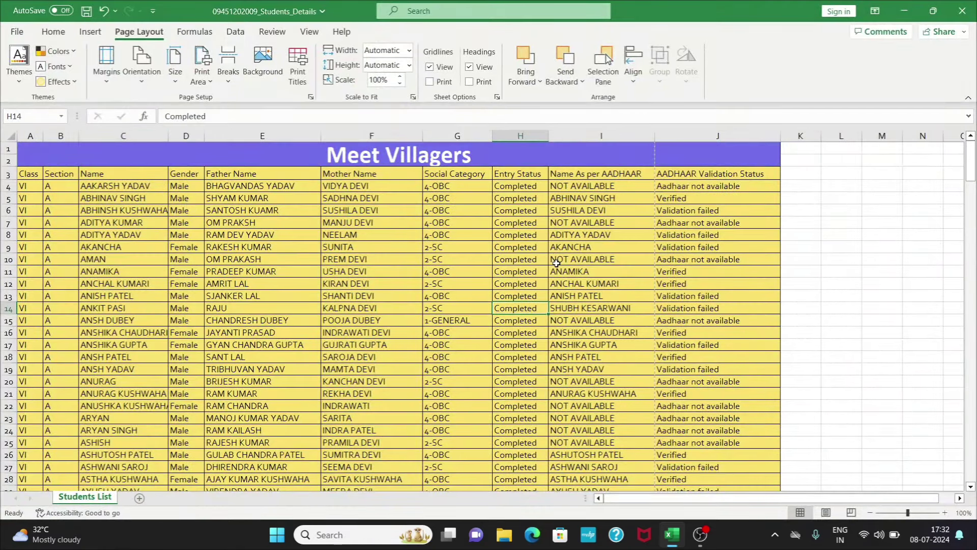
pyautogui.click(209, 82)
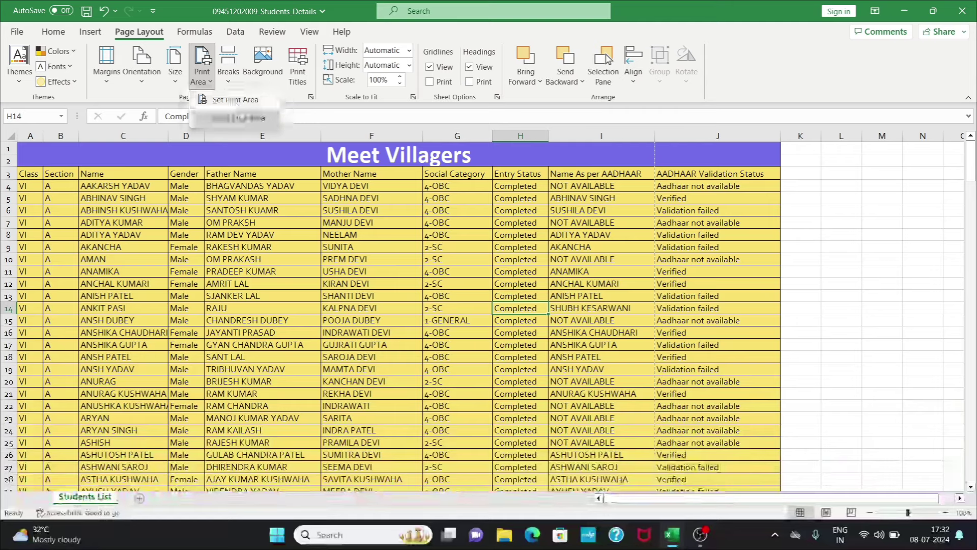
pyautogui.click(175, 68)
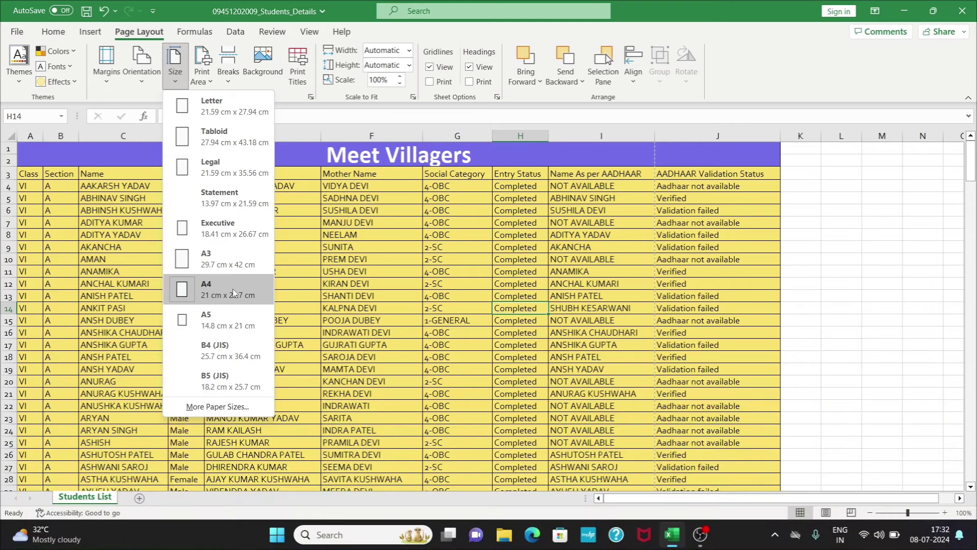
pyautogui.click(219, 106)
pyautogui.click(207, 84)
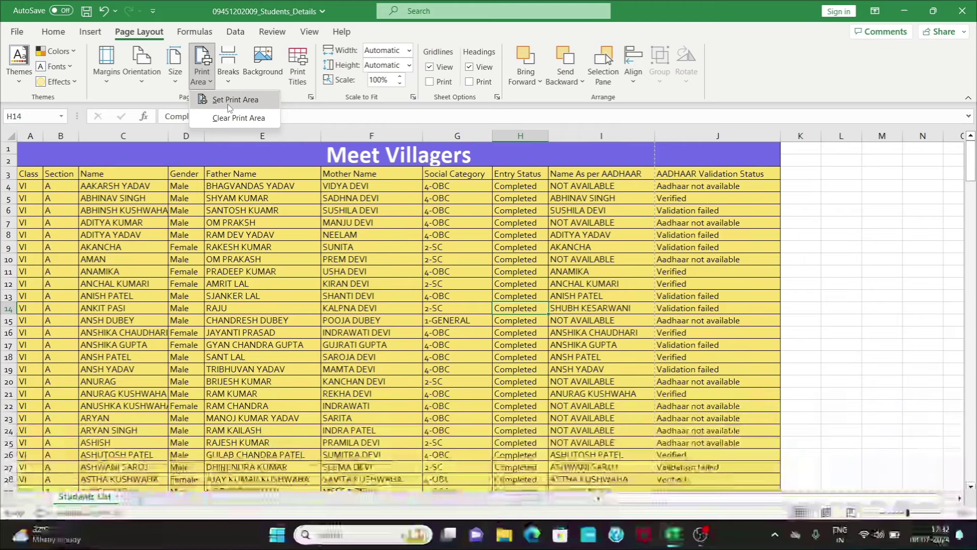
pyautogui.click(30, 135)
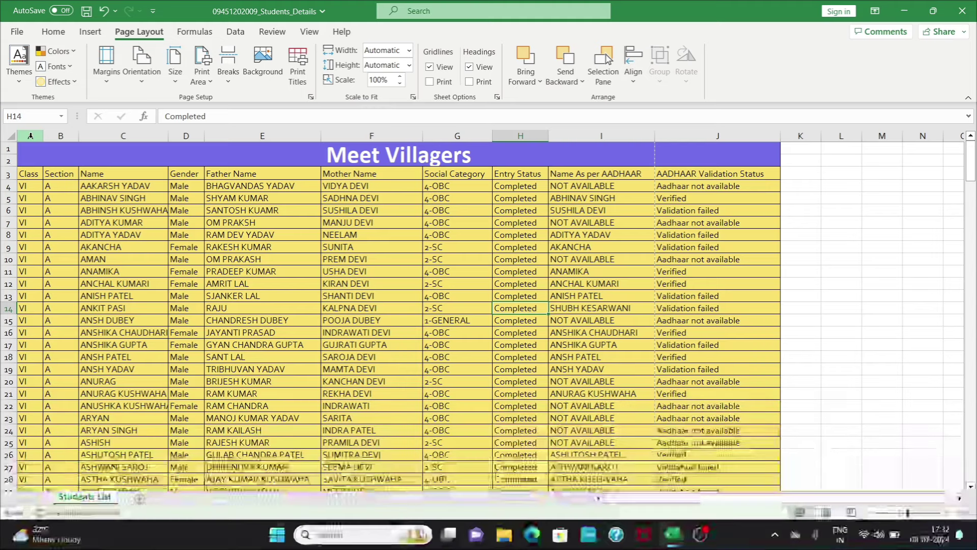
pyautogui.hotkey('ctrl', '-')
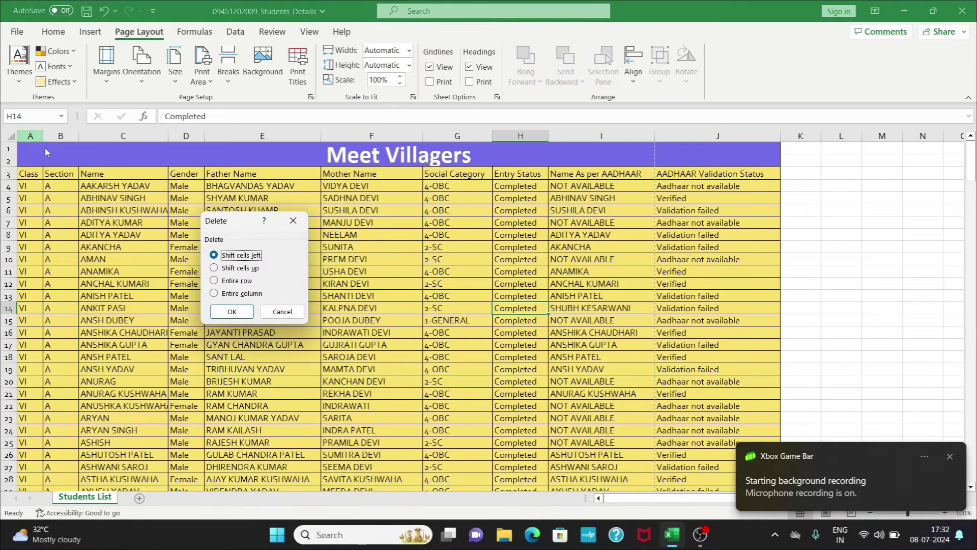
# Dismiss the Delete dialog, hide the Class and Section columns, and select C4:F17
pyautogui.click(291, 219)
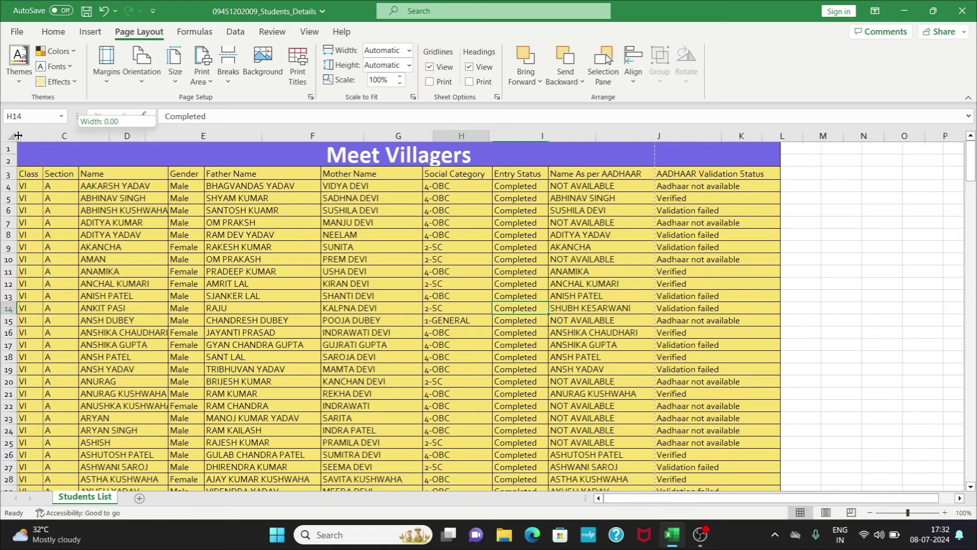
pyautogui.moveTo(78, 134); pyautogui.dragTo(18, 135)
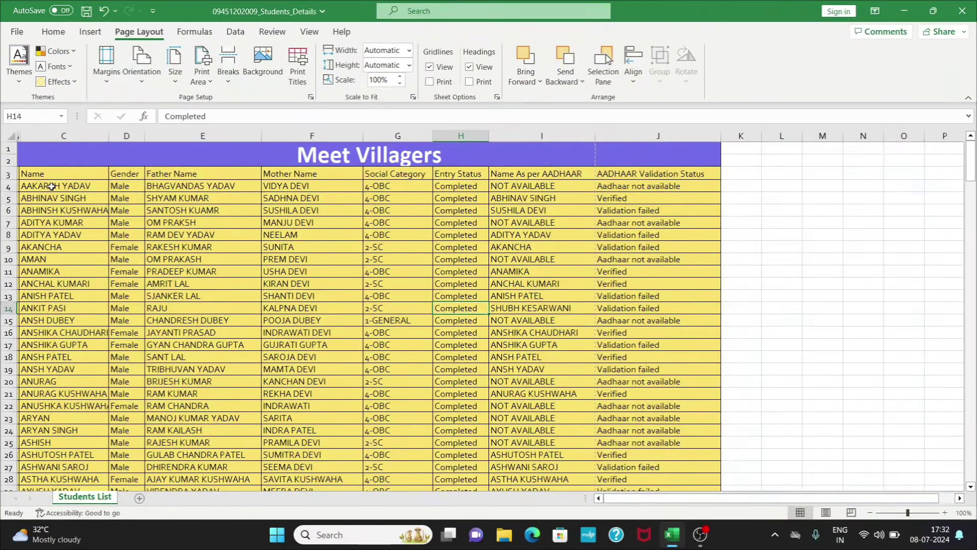
pyautogui.moveTo(51, 186)
pyautogui.mouseDown()
pyautogui.moveTo(245, 297)
pyautogui.moveTo(268, 322)
pyautogui.moveTo(267, 342)
pyautogui.mouseUp()
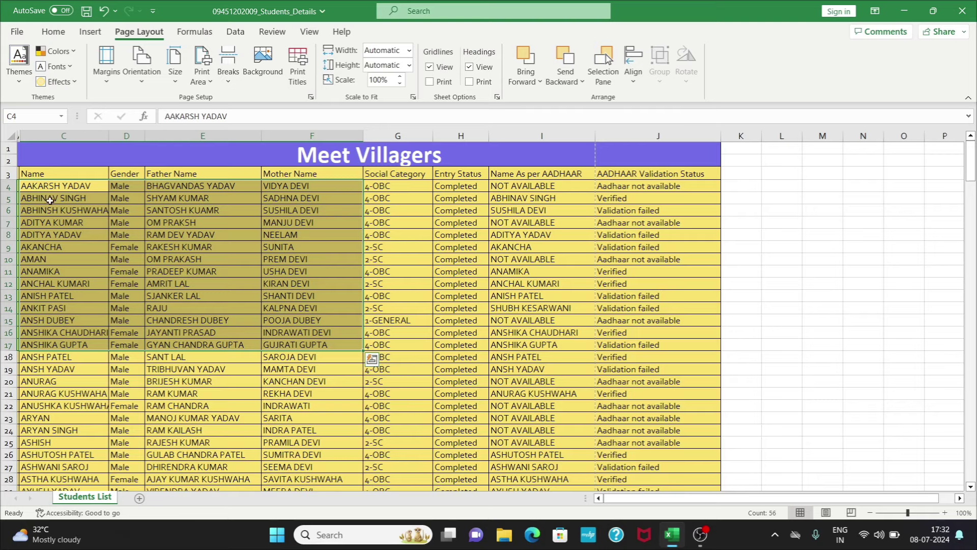
# Check the print preview, still 14 A4 landscape pages, then return to the worksheet
pyautogui.click(18, 33)
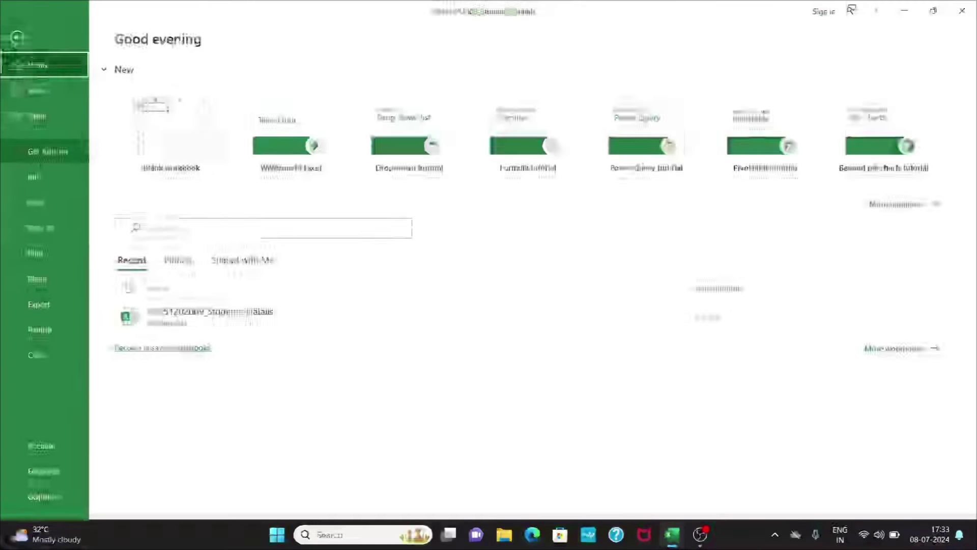
pyautogui.click(69, 242)
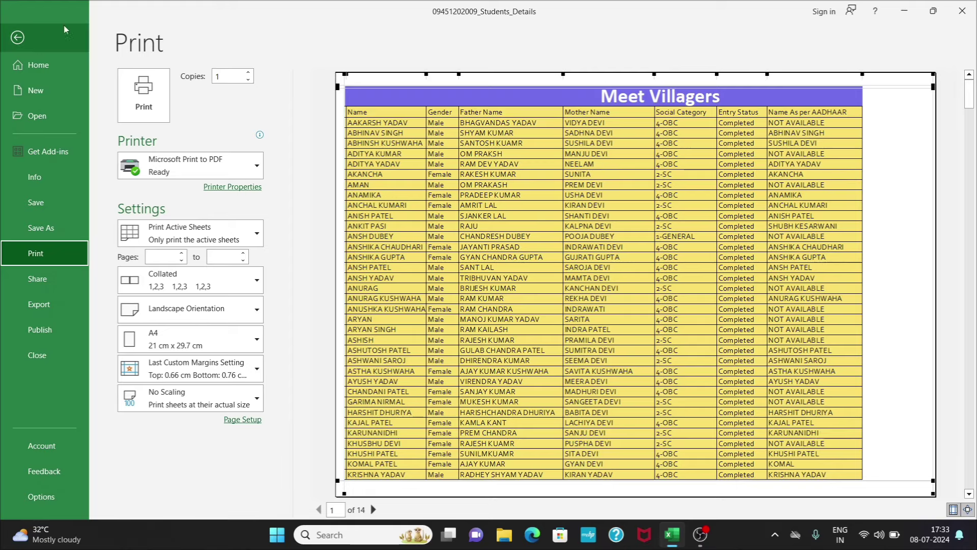
pyautogui.click(18, 38)
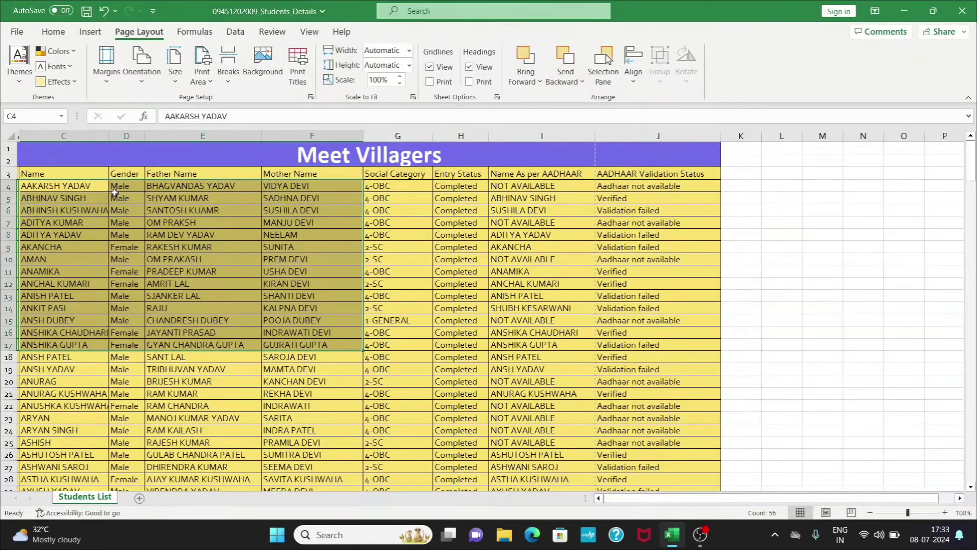
# Select C3:F17 (Name to Mother Name, rows 3–17) and set it as the print area
pyautogui.click(61, 173)
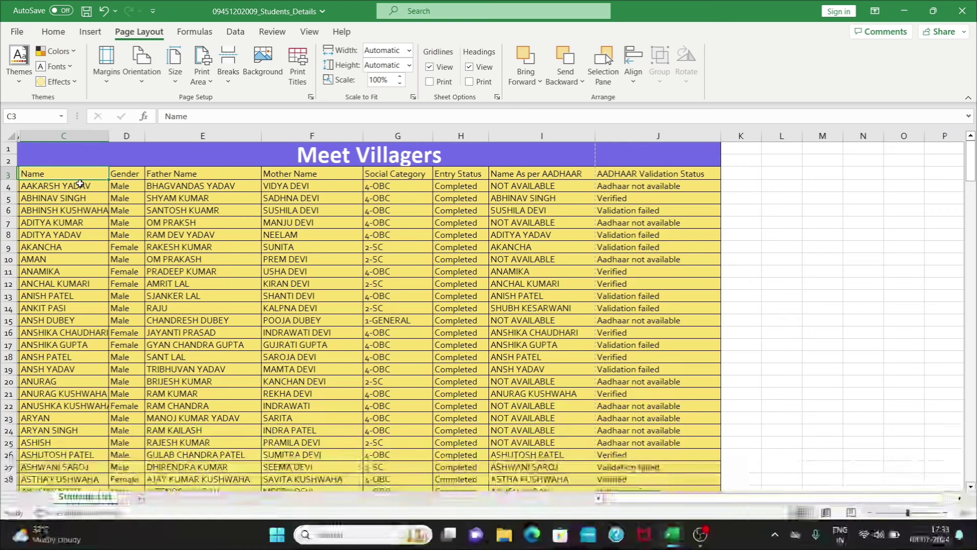
pyautogui.hotkey('shift', 'Right')
pyautogui.hotkey('shift', 'Right')
pyautogui.hotkey('shift', 'Right')
pyautogui.hotkey('shift', 'Down')
pyautogui.hotkey('shift', 'Down')
pyautogui.hotkey('shift', 'Down')
pyautogui.hotkey('shift', 'Down')
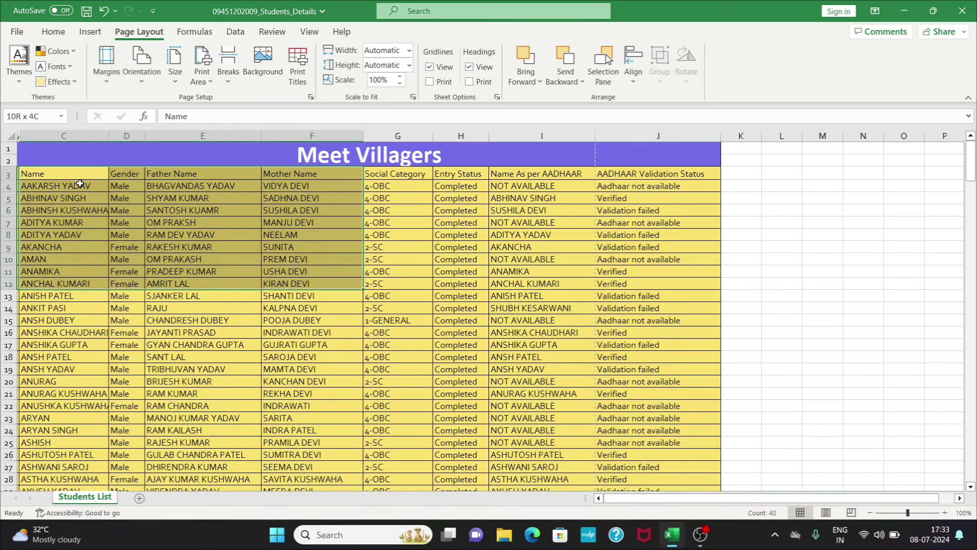
pyautogui.hotkey('shift', 'Down')
pyautogui.hotkey('shift', 'Down')
pyautogui.hotkey('shift', 'Down')
pyautogui.hotkey('shift', 'Down')
pyautogui.hotkey('shift', 'Down')
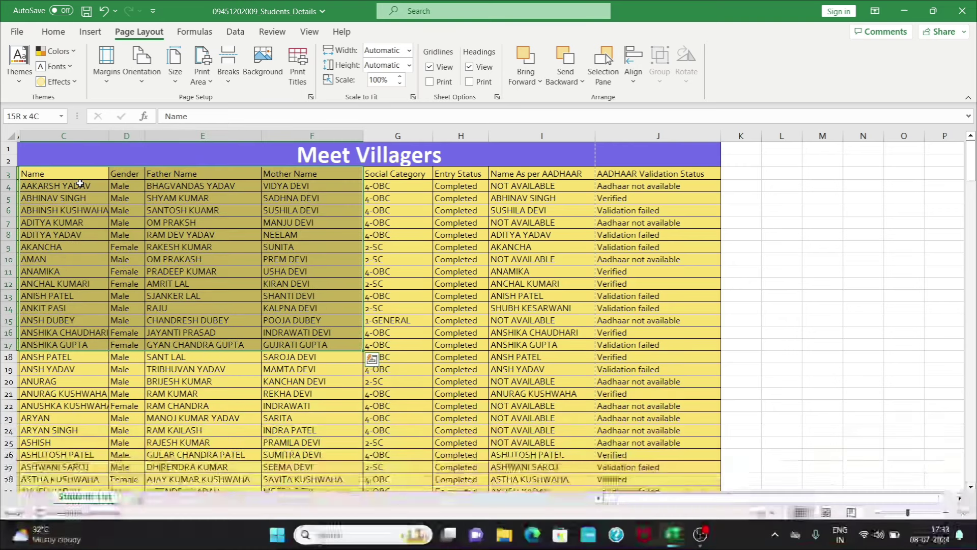
pyautogui.click(210, 82)
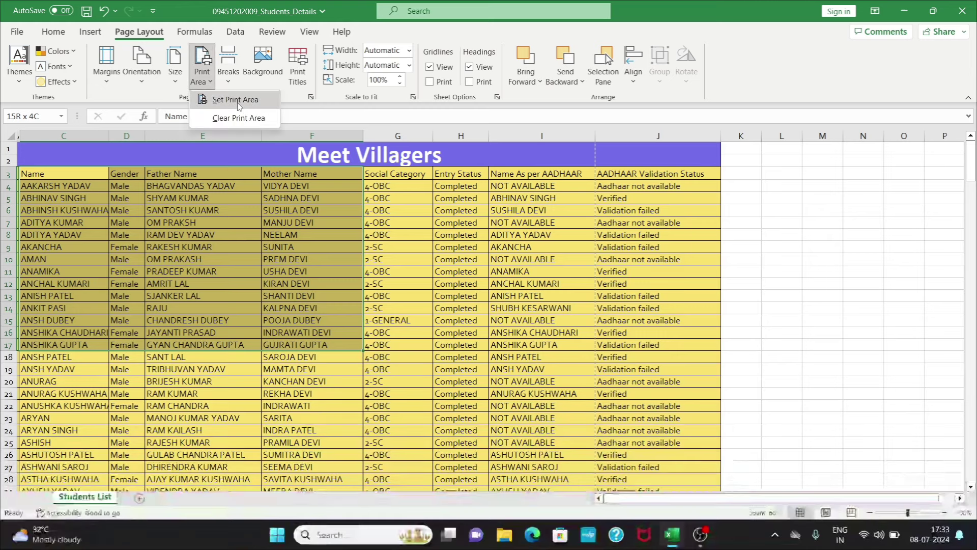
pyautogui.click(237, 101)
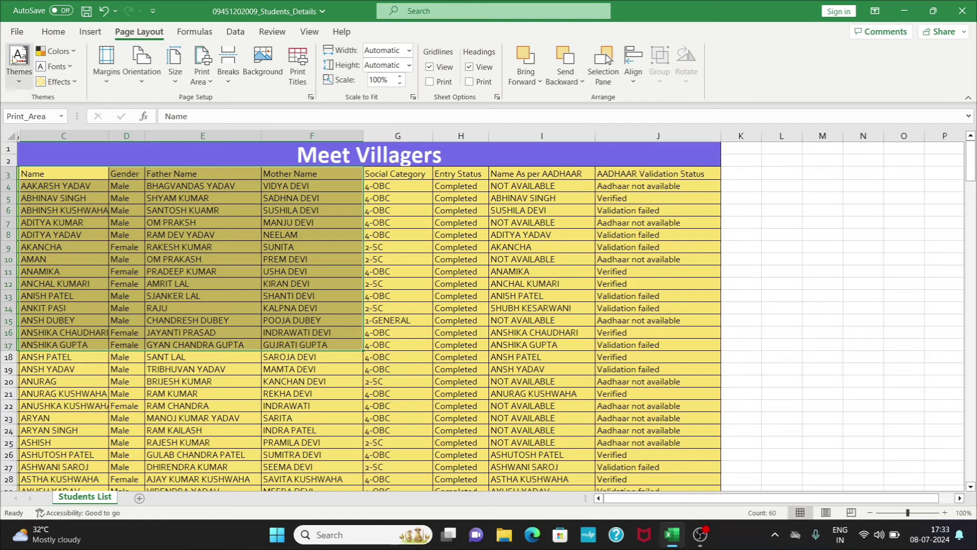
# Preview the print area as a single A4 page, then return to the worksheet
pyautogui.click(16, 31)
pyautogui.click(36, 253)
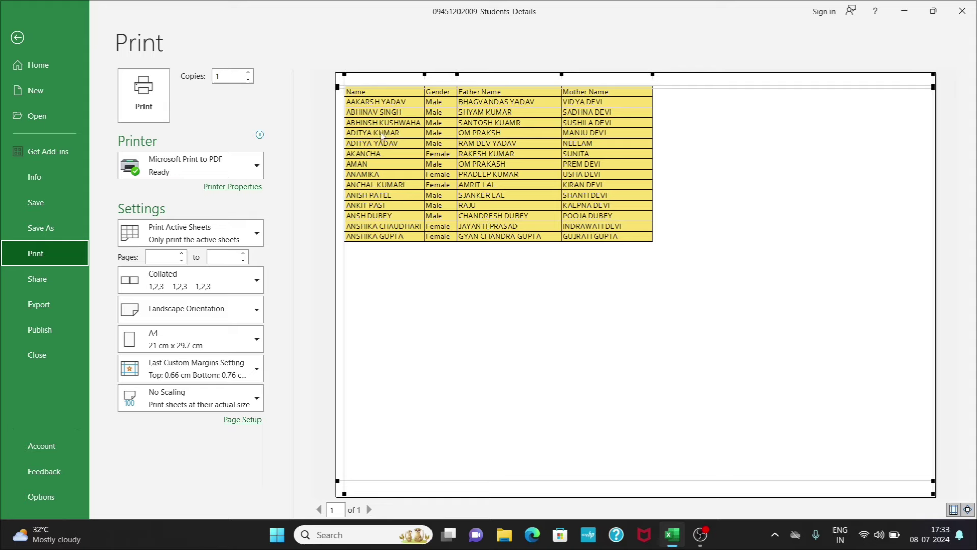
pyautogui.click(24, 39)
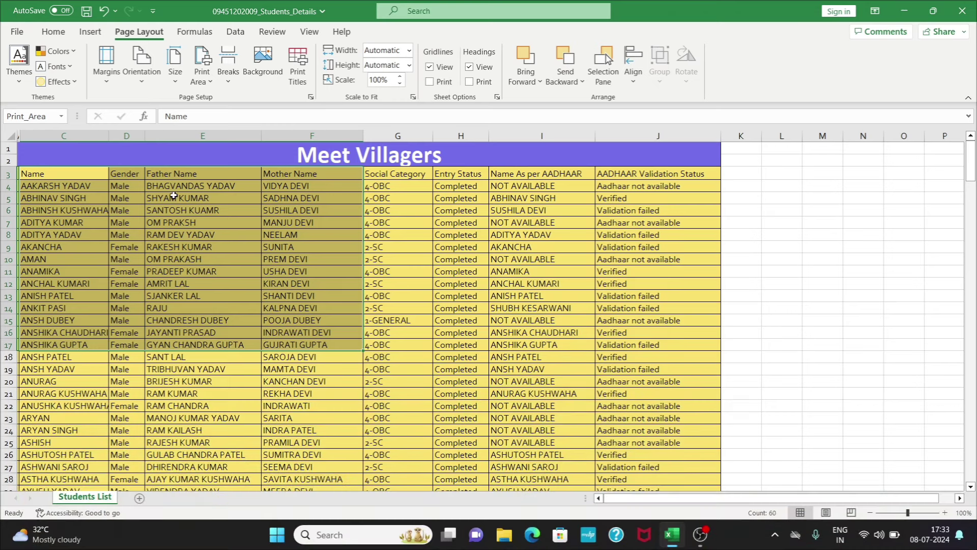
# Clear the print area and deselect the range by selecting F18
pyautogui.click(210, 80)
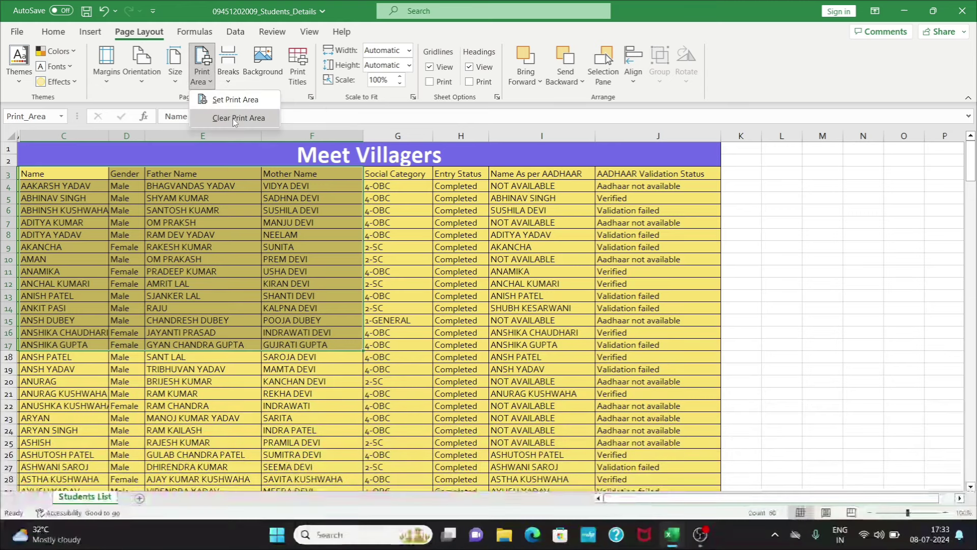
pyautogui.click(233, 118)
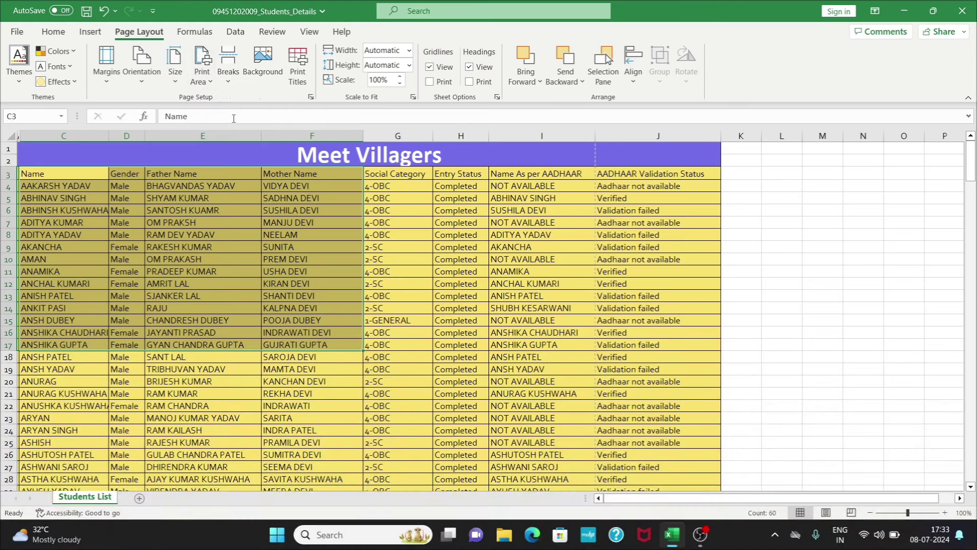
pyautogui.click(316, 358)
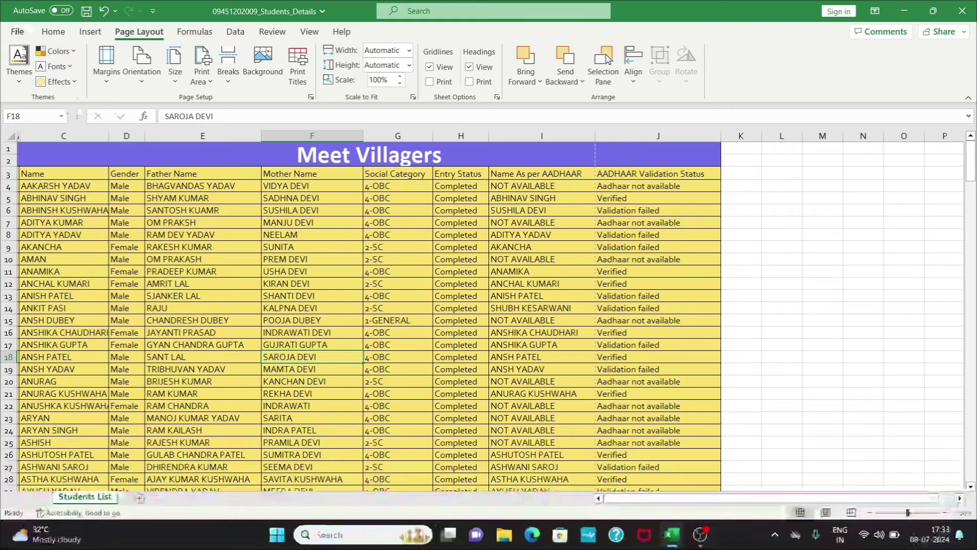
# Preview the full student list on 14 A4 landscape pages, then return to the sheet
pyautogui.click(17, 31)
pyautogui.click(54, 252)
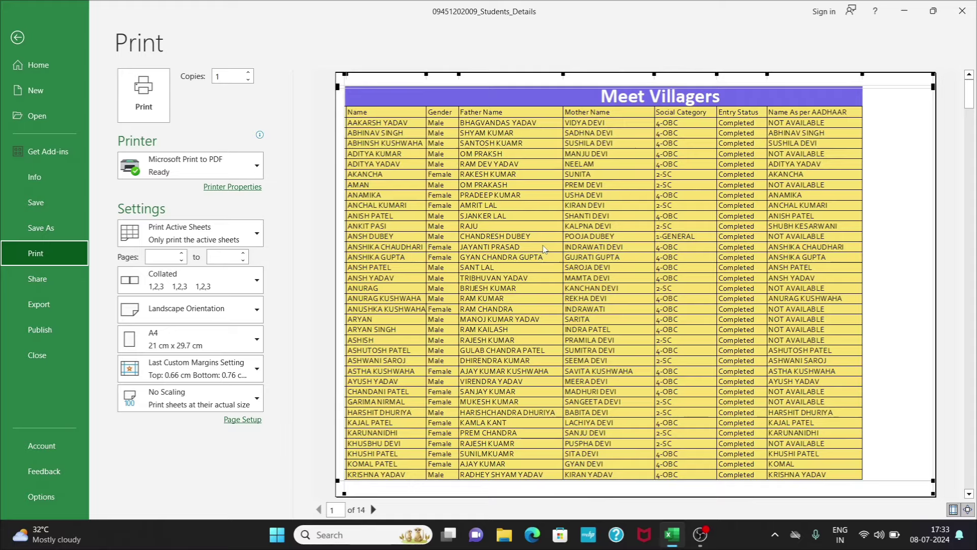
pyautogui.click(18, 37)
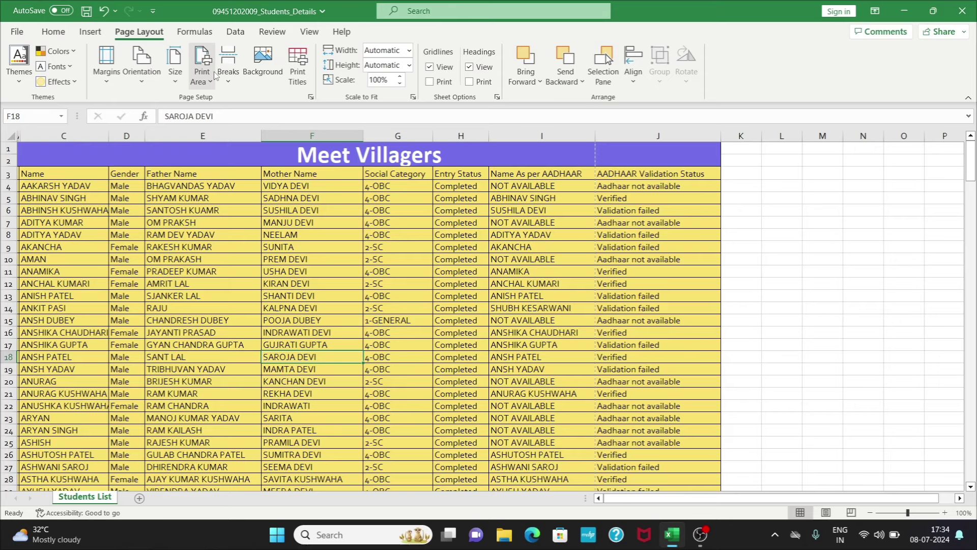
# Insert a page break at cell F19, above row 19 and left of column F
pyautogui.click(236, 86)
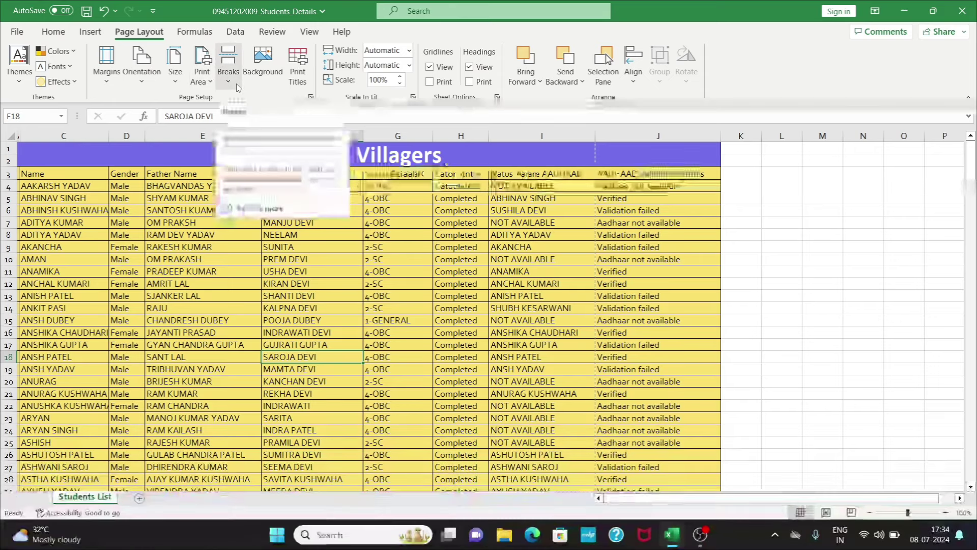
pyautogui.click(285, 373)
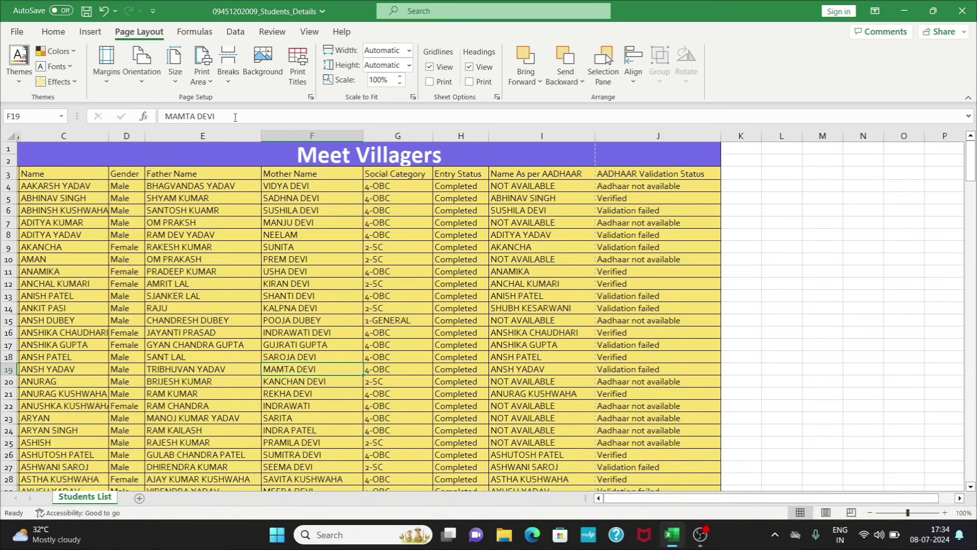
pyautogui.click(229, 66)
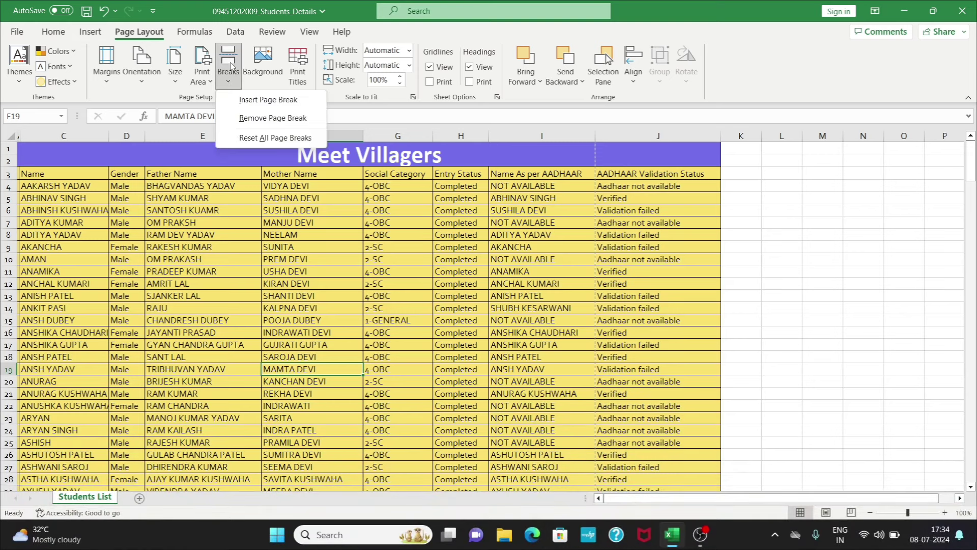
pyautogui.click(271, 104)
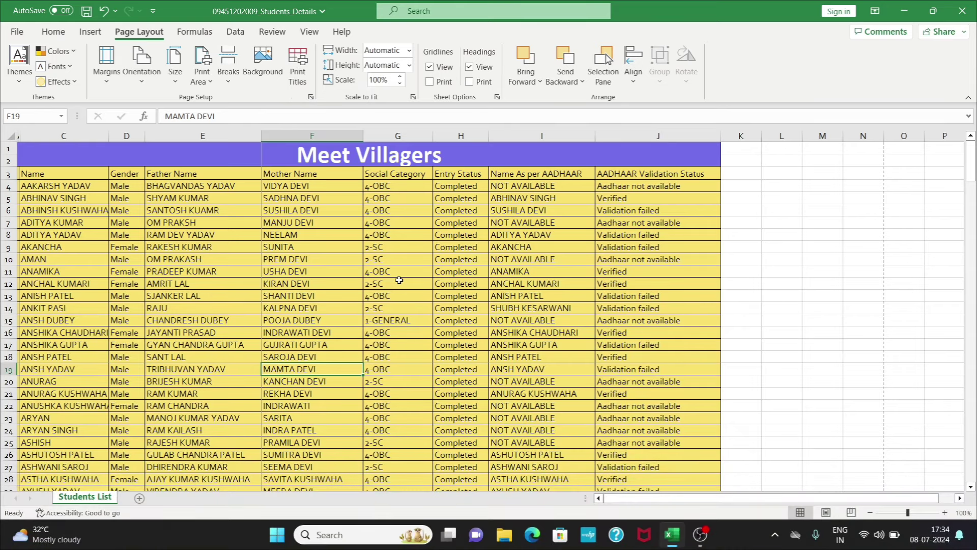
# Open the print preview and page through to page 6 of 14
pyautogui.click(17, 32)
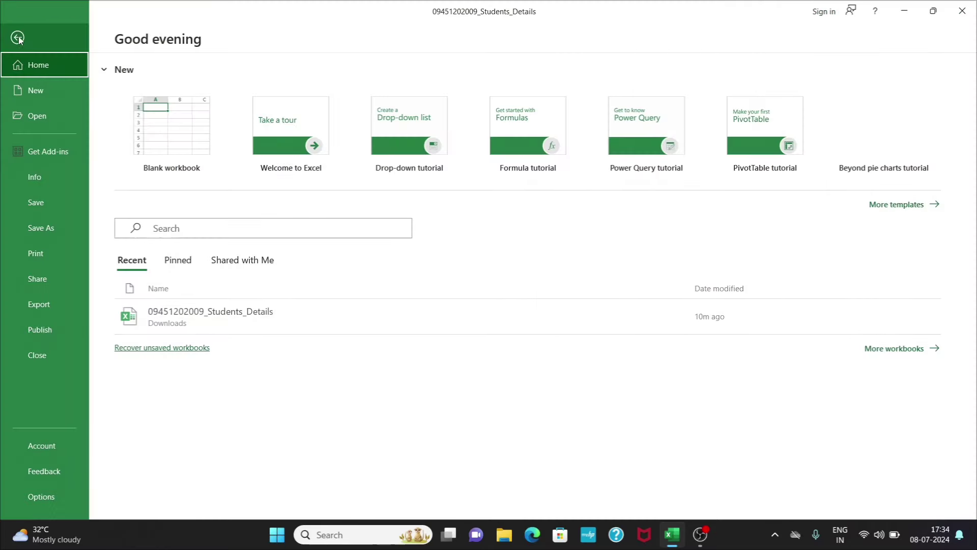
pyautogui.click(58, 255)
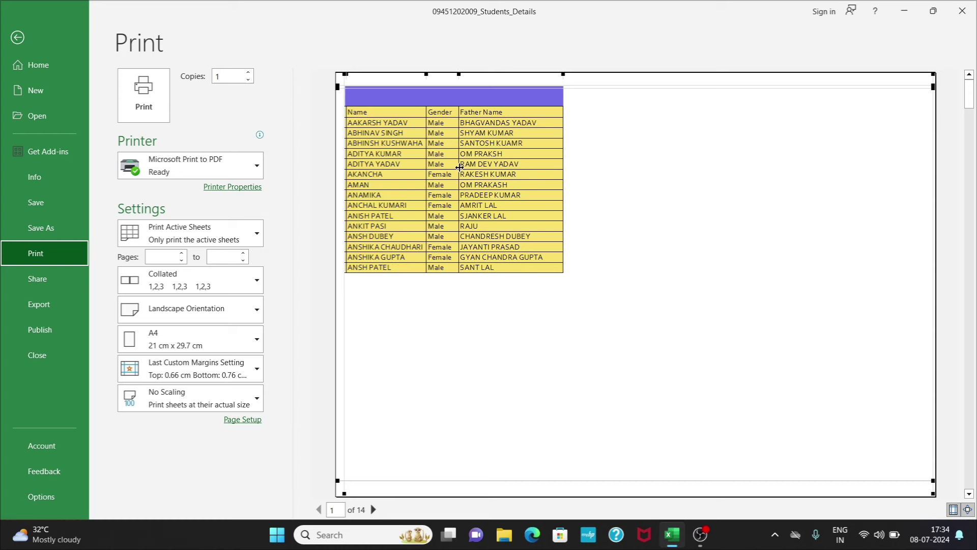
pyautogui.click(373, 509)
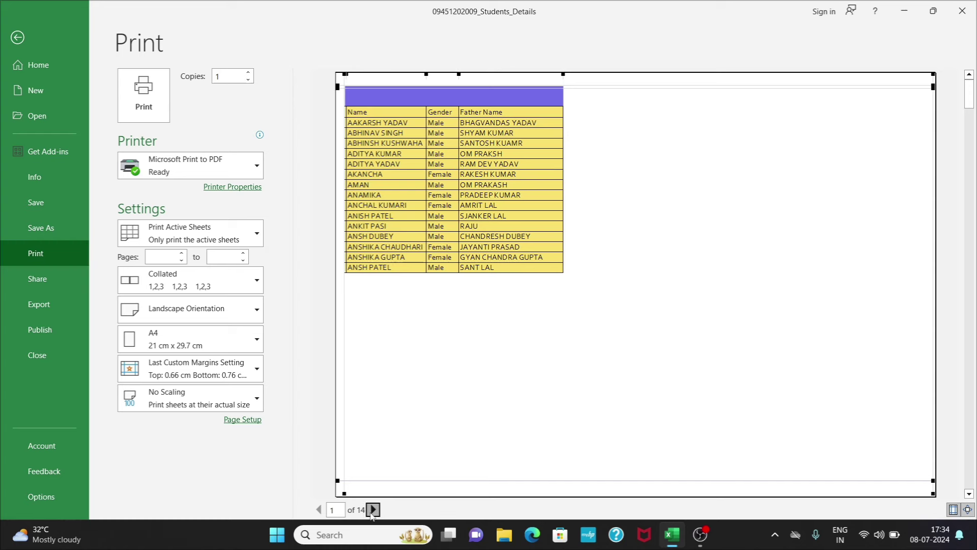
pyautogui.click(373, 509)
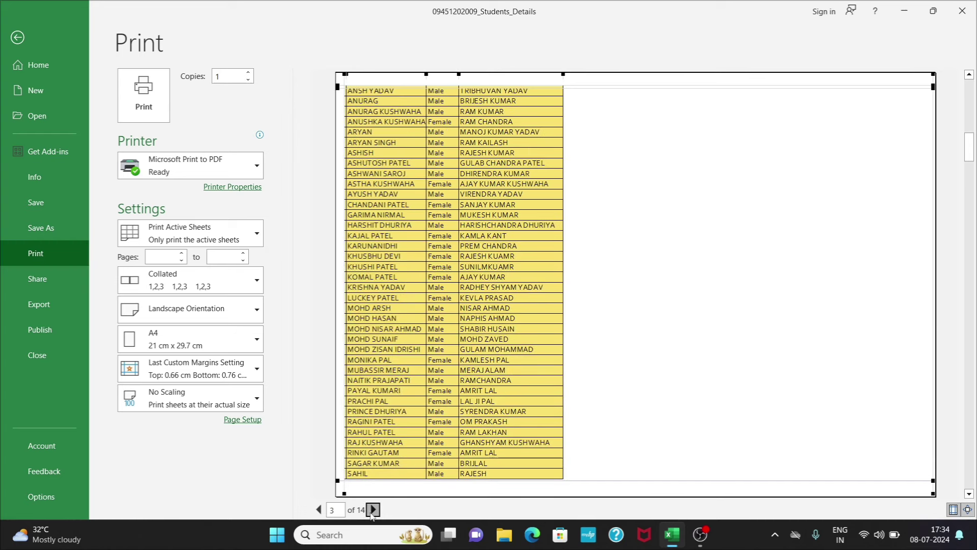
pyautogui.click(373, 509)
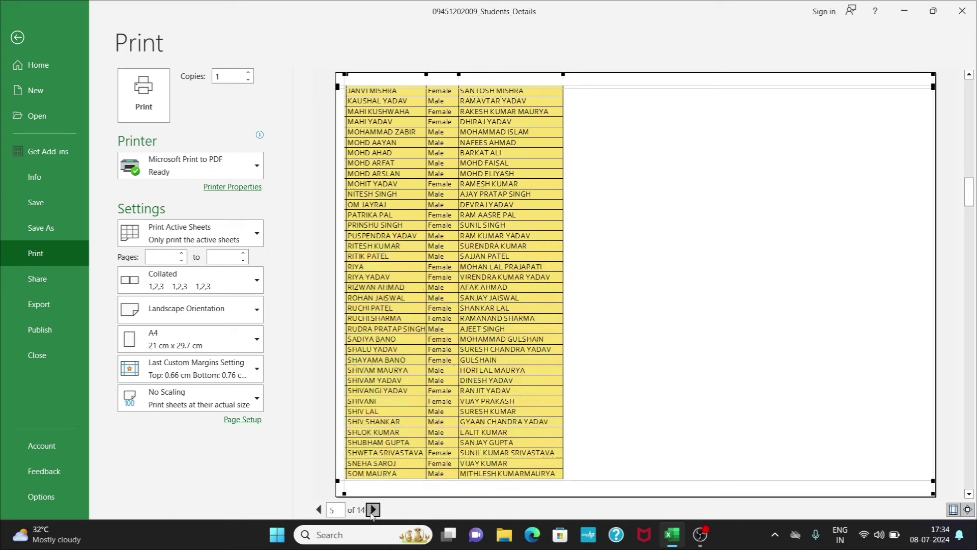
pyautogui.doubleClick(373, 510)
pyautogui.click(373, 509)
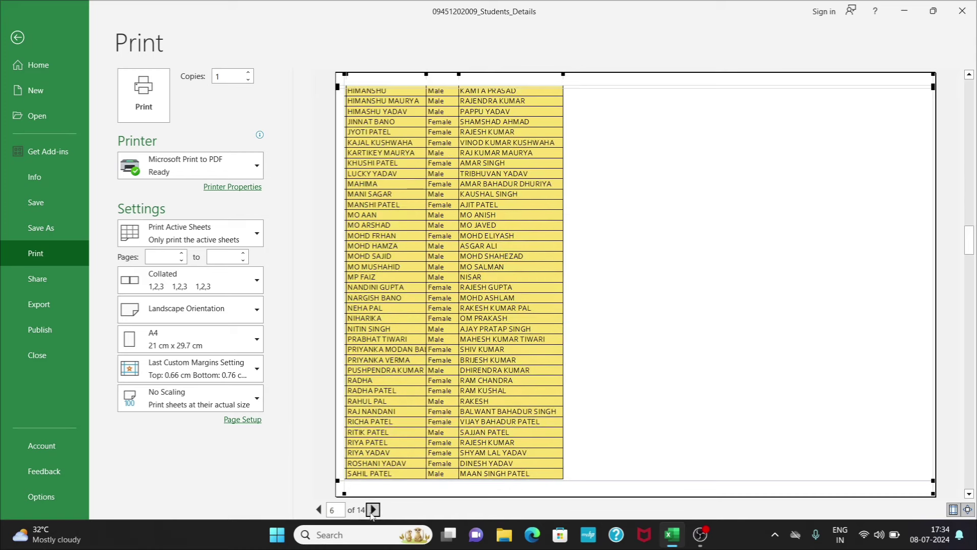
# Leave the print preview and remove the manual page break at F19
pyautogui.click(19, 39)
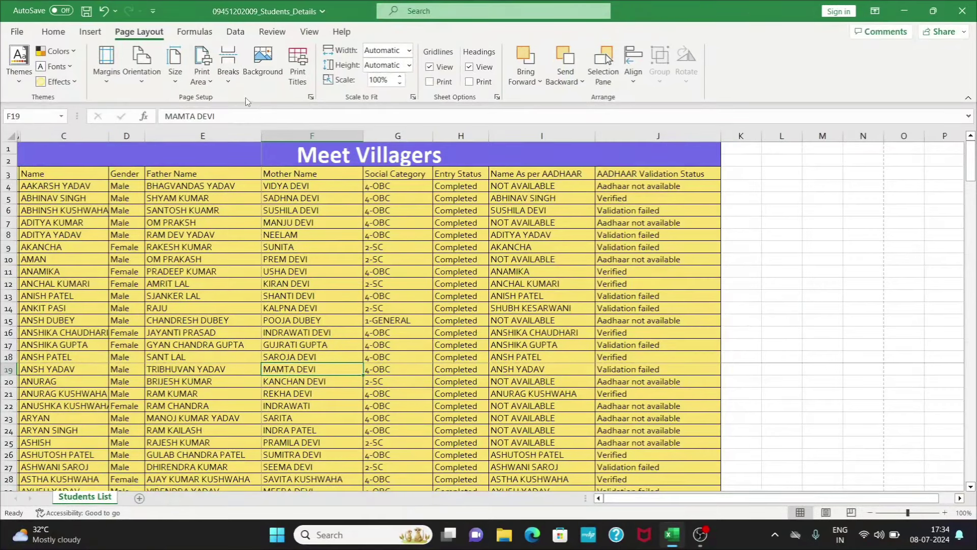
pyautogui.click(228, 79)
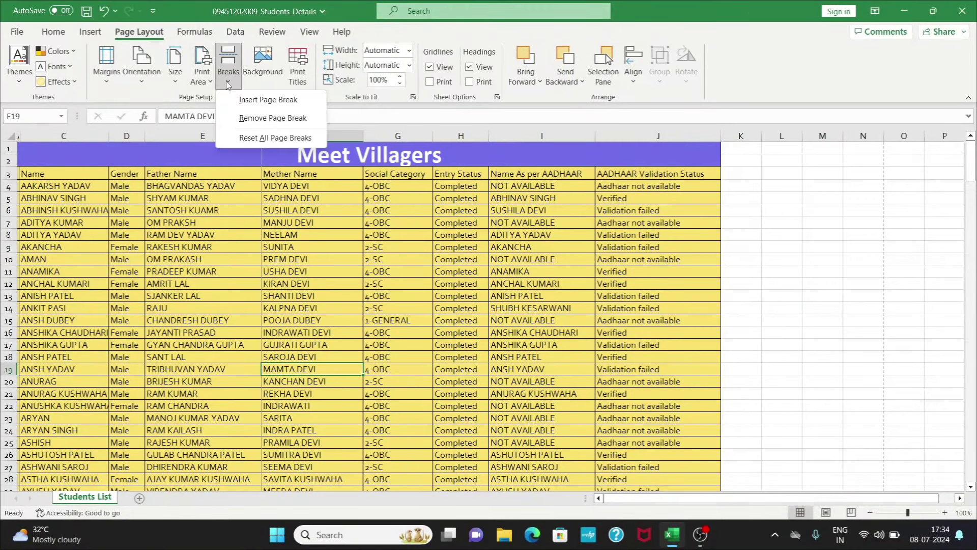
pyautogui.click(284, 124)
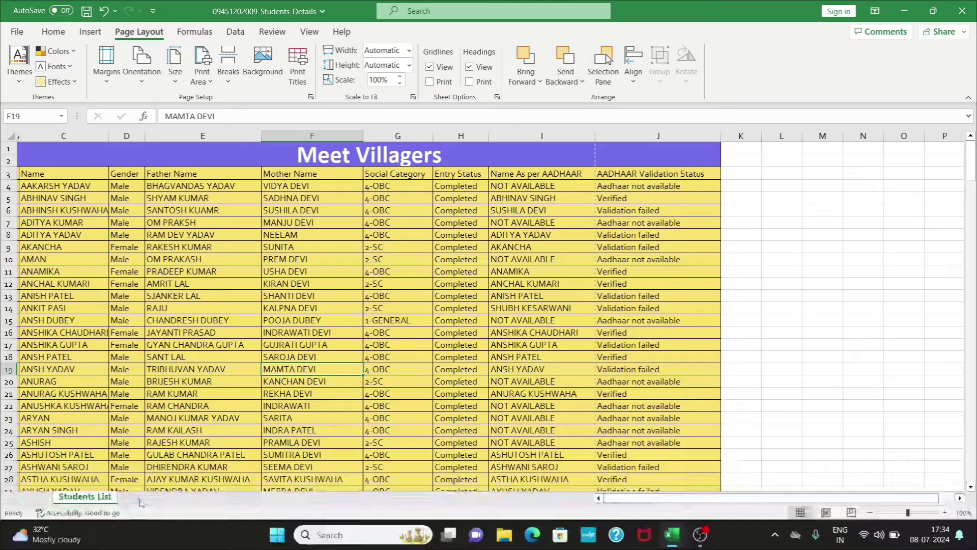
# Add a new blank worksheet and start a sheet background from this computer, working offline
pyautogui.click(141, 502)
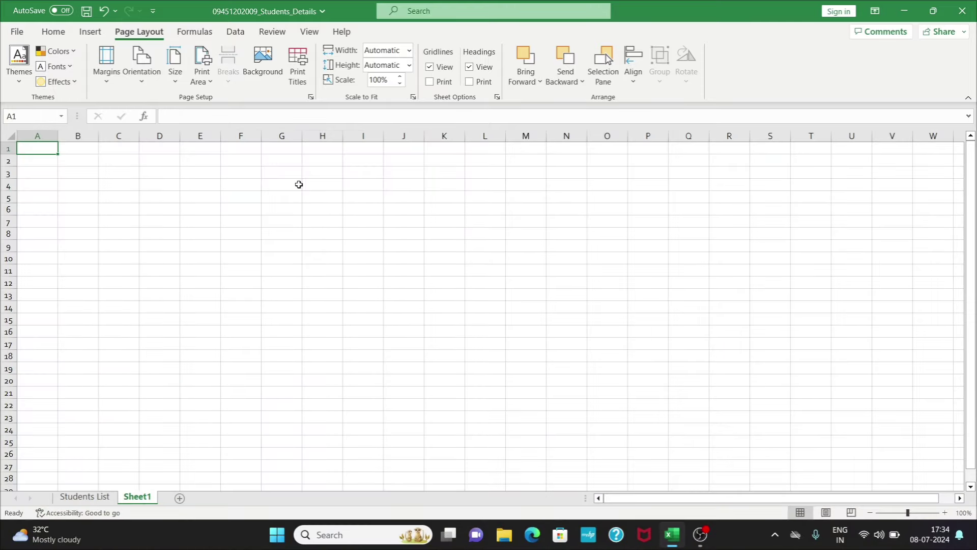
pyautogui.click(270, 77)
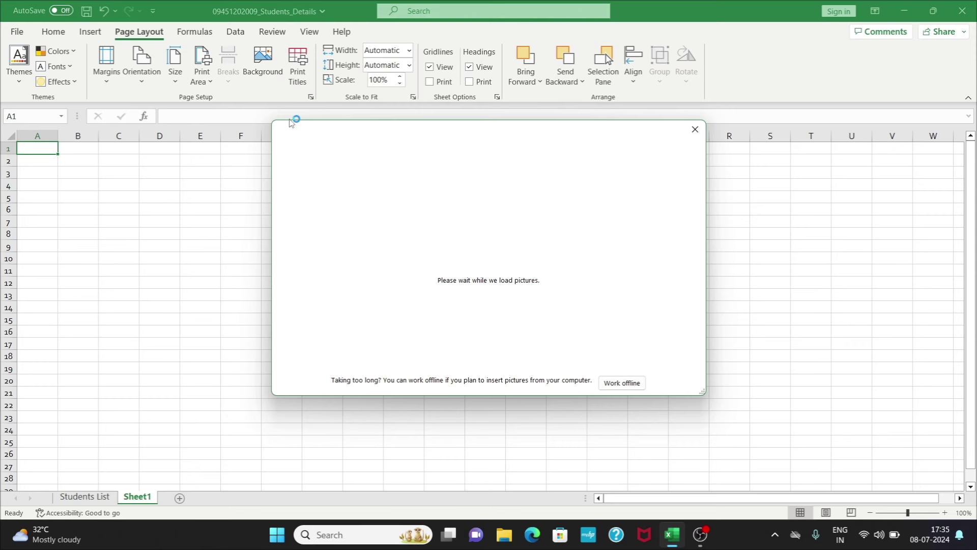
pyautogui.click(629, 386)
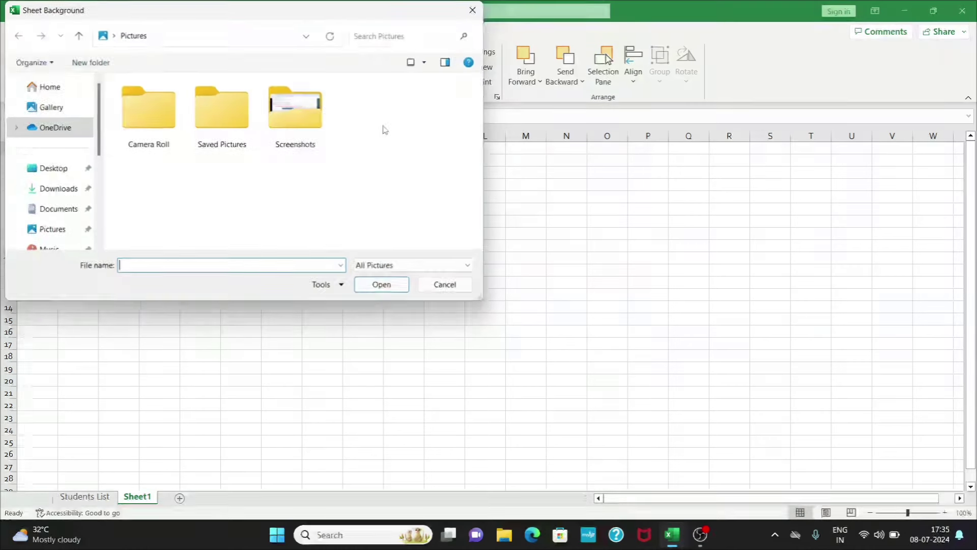
# Browse to Pictures > Screenshots and insert Screenshot (1) as the sheet background
pyautogui.click(281, 110)
pyautogui.doubleClick(282, 110)
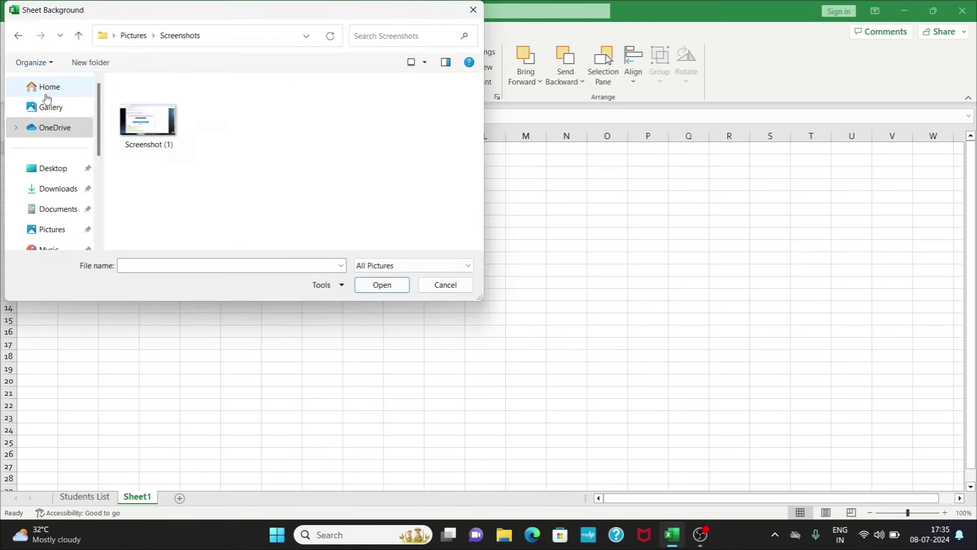
pyautogui.click(51, 108)
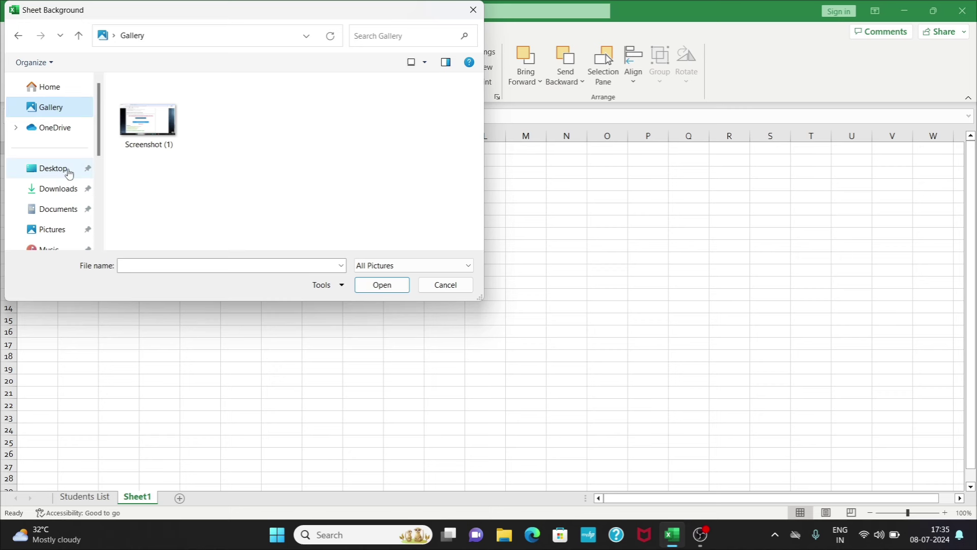
pyautogui.click(59, 232)
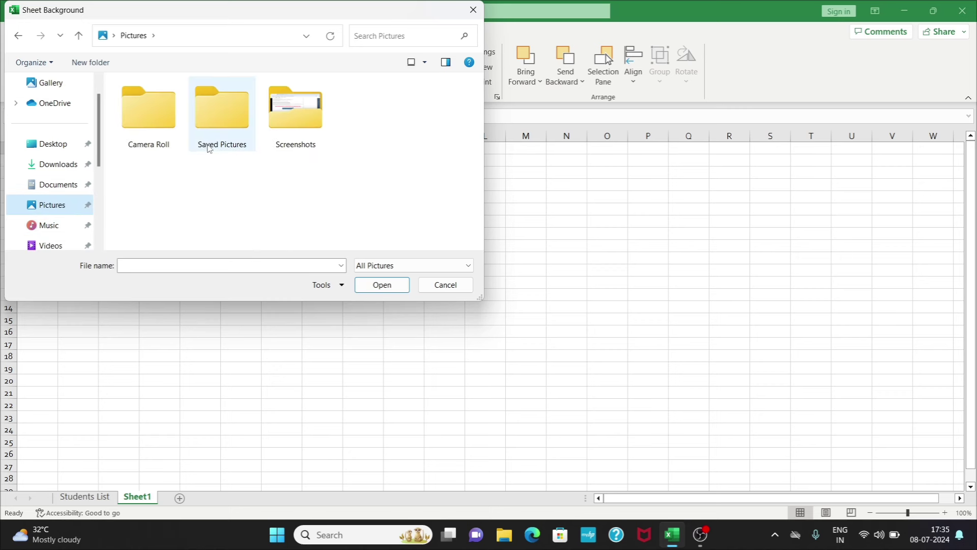
pyautogui.doubleClick(222, 117)
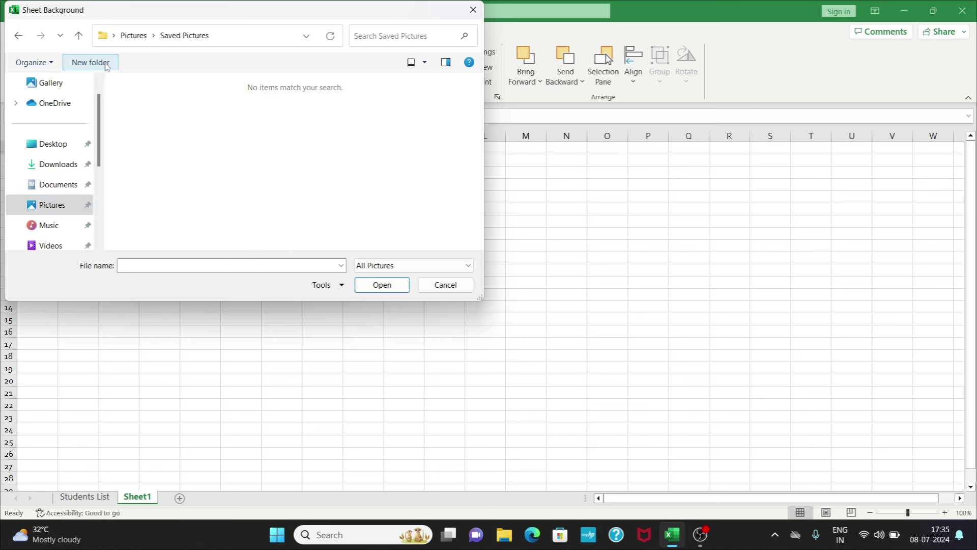
pyautogui.click(18, 35)
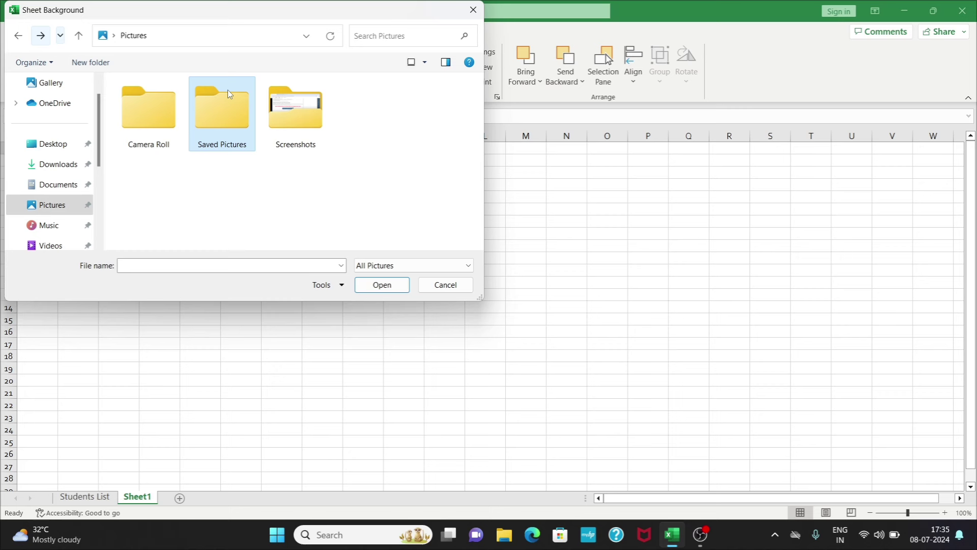
pyautogui.doubleClick(312, 113)
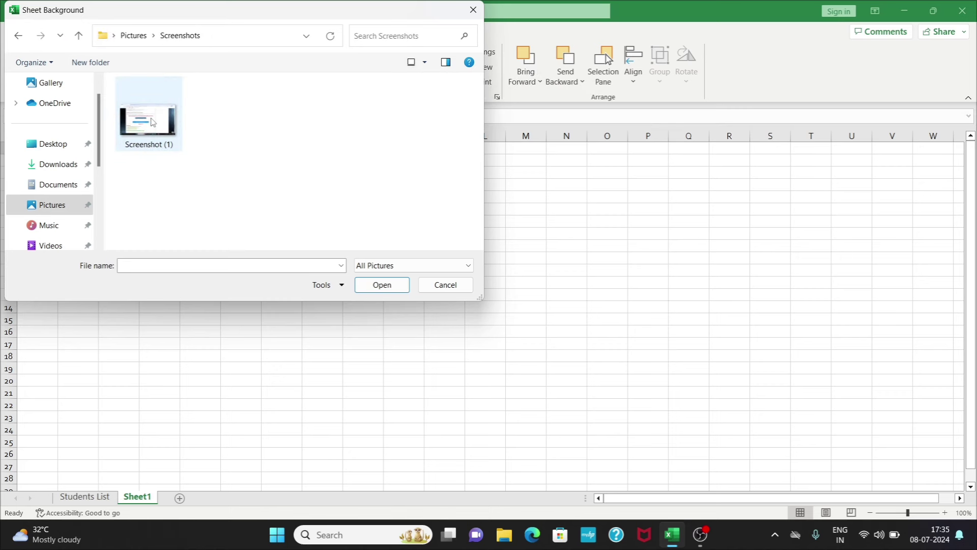
pyautogui.click(153, 121)
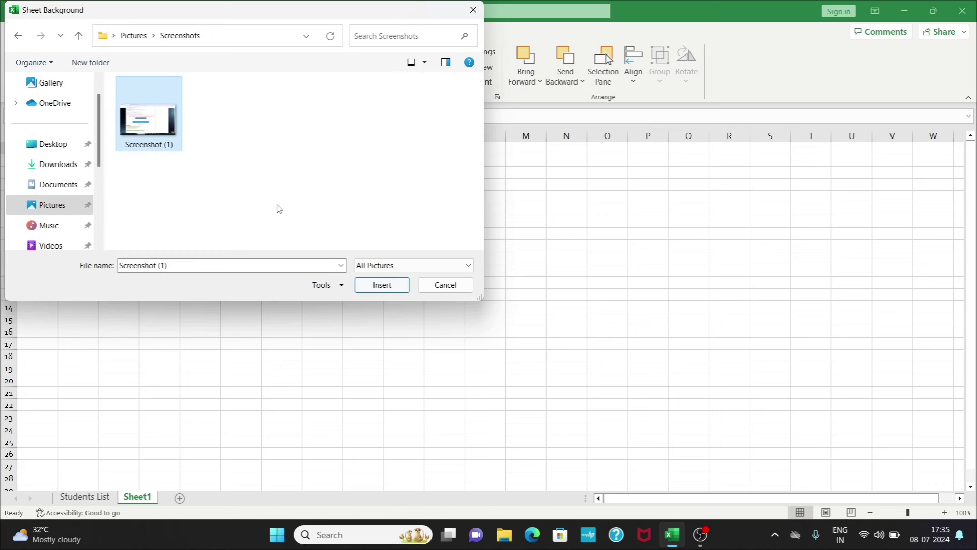
pyautogui.click(370, 285)
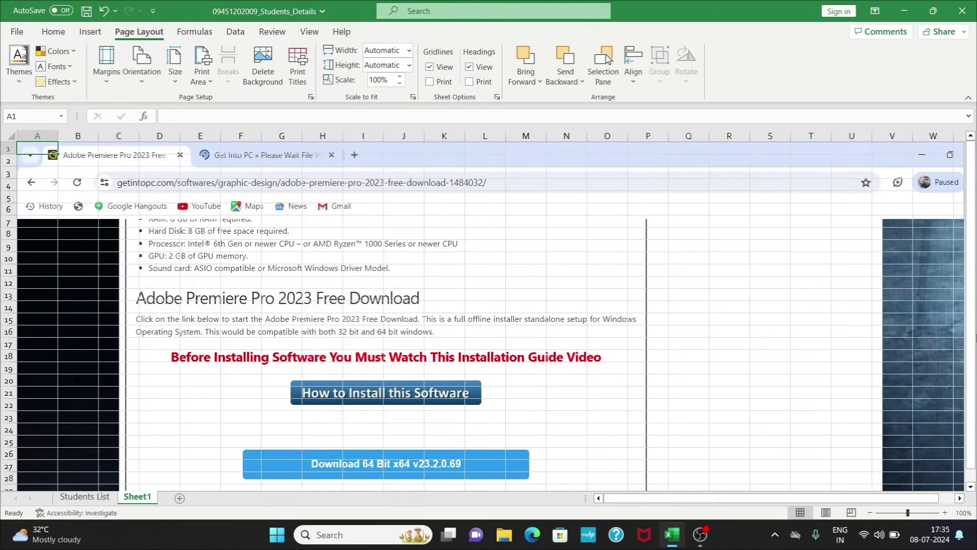
# Enter test entries j, klkj, jkjhkjh, jhkjhk and jh in K10:K14
pyautogui.click(445, 260)
pyautogui.write('jhkjhj')
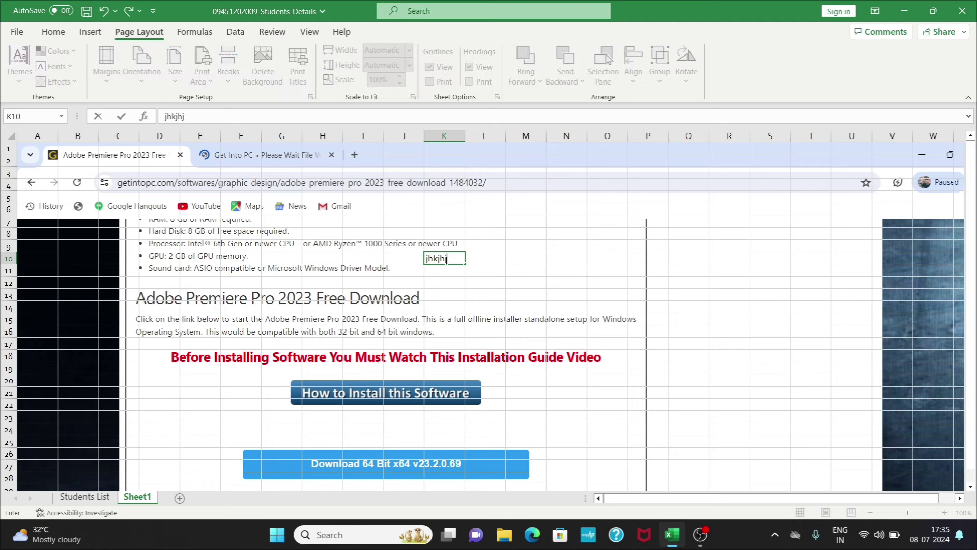
pyautogui.press('Return')
pyautogui.write('klkj')
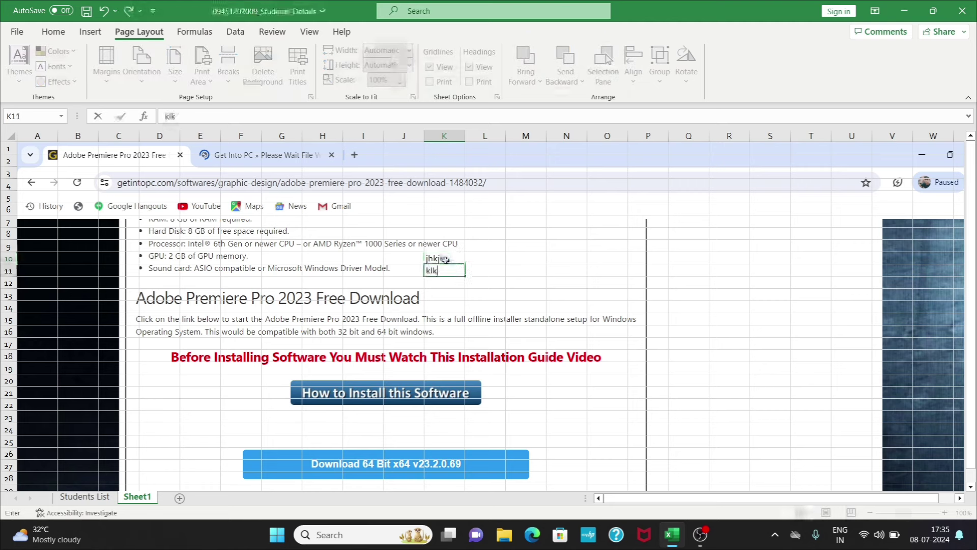
pyautogui.press('Return')
pyautogui.write('jkjhkjh')
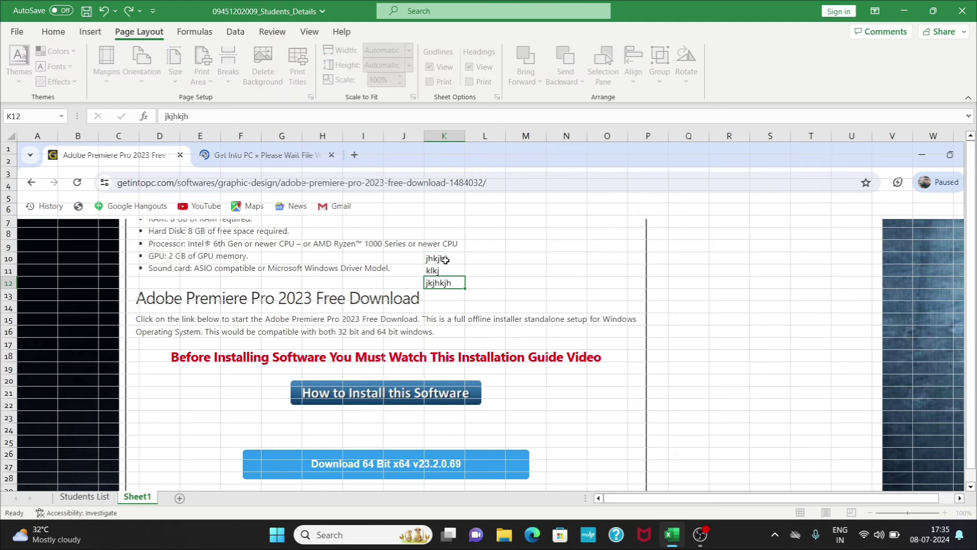
pyautogui.press('Return')
pyautogui.write('jhkjhk')
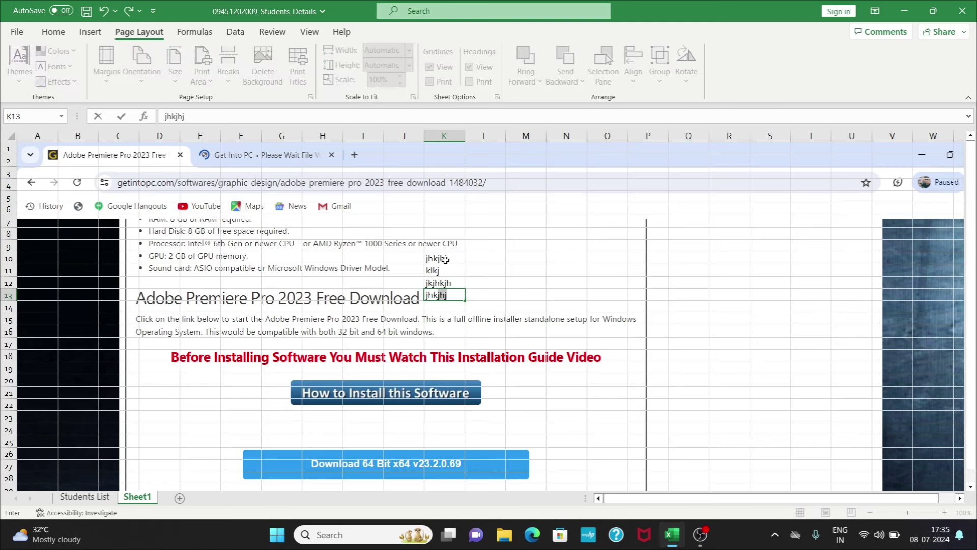
pyautogui.press('Return')
pyautogui.write('jhkjh')
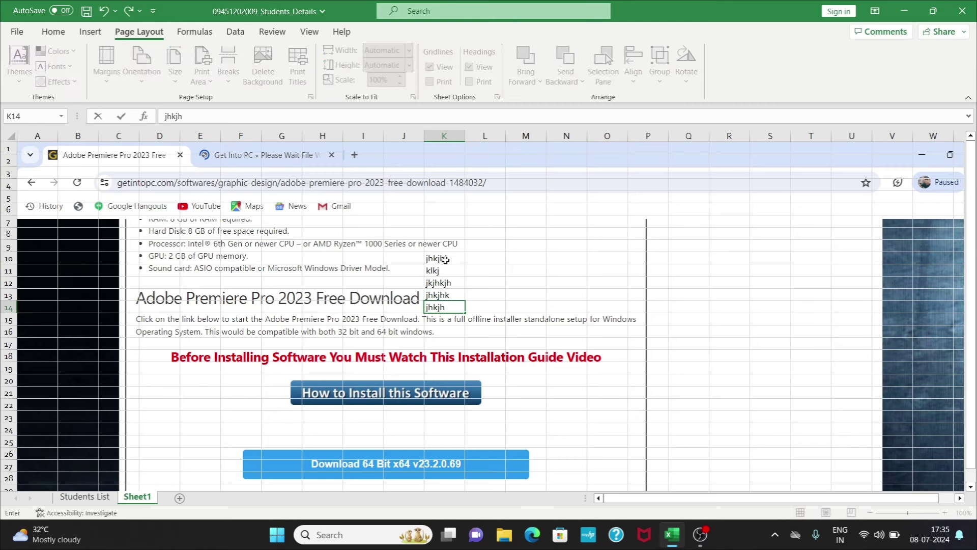
pyautogui.press('Return')
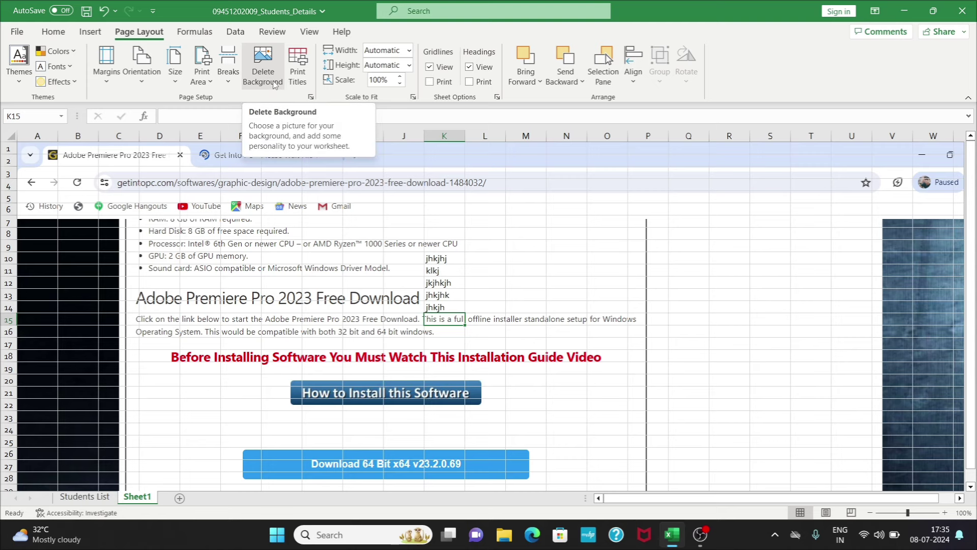
# Delete the sheet background and clear the test entries in K10:K15
pyautogui.click(262, 66)
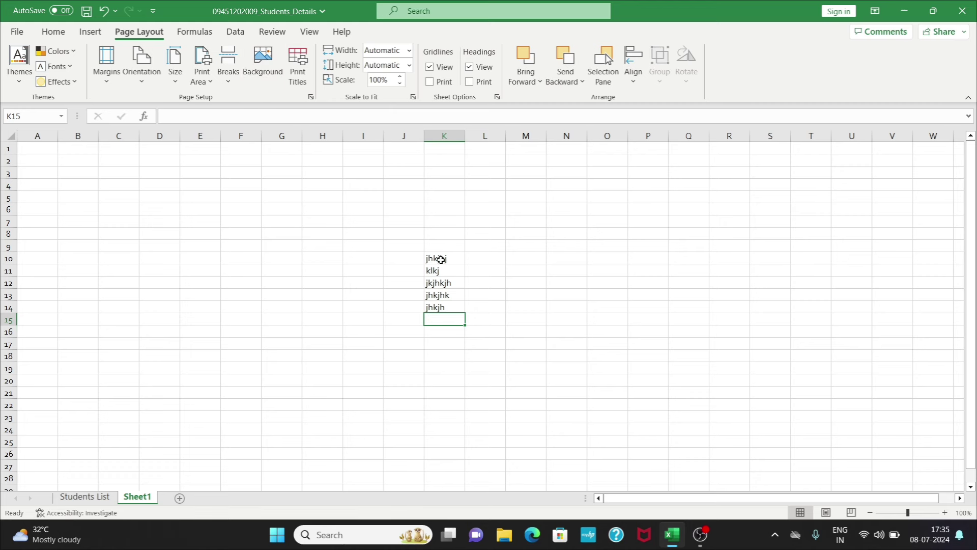
pyautogui.moveTo(441, 259); pyautogui.dragTo(445, 314)
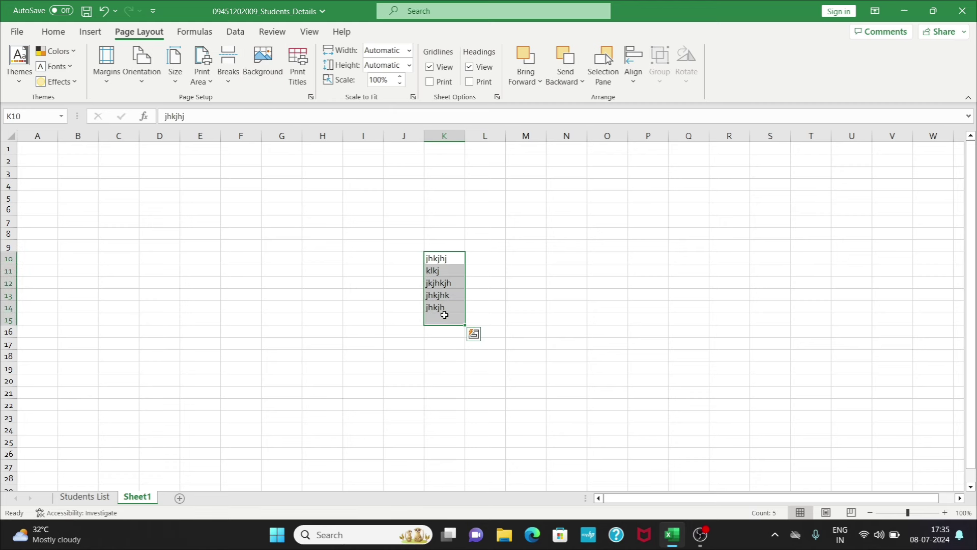
pyautogui.press('Delete')
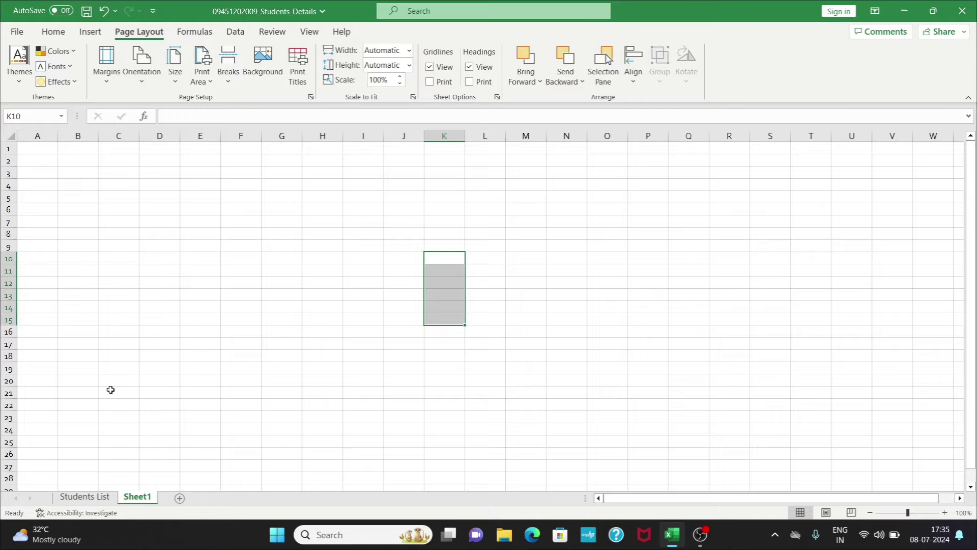
# On the Students List sheet, select the header row C3:J3
pyautogui.click(93, 497)
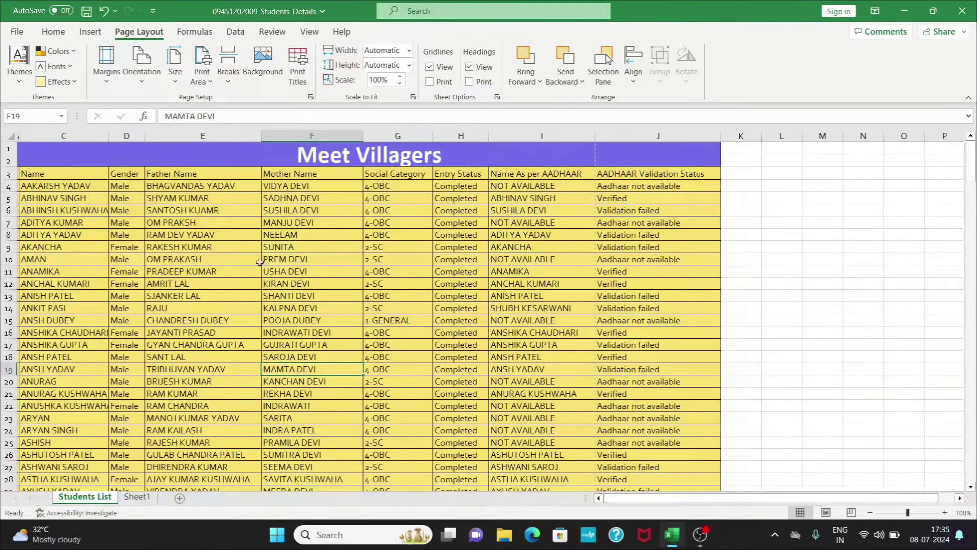
pyautogui.click(77, 175)
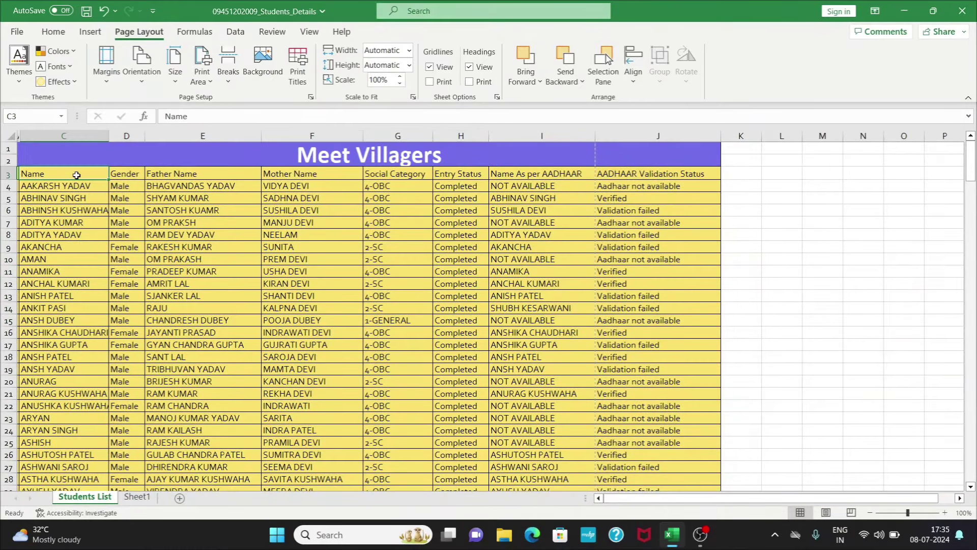
pyautogui.moveTo(141, 177); pyautogui.dragTo(304, 173)
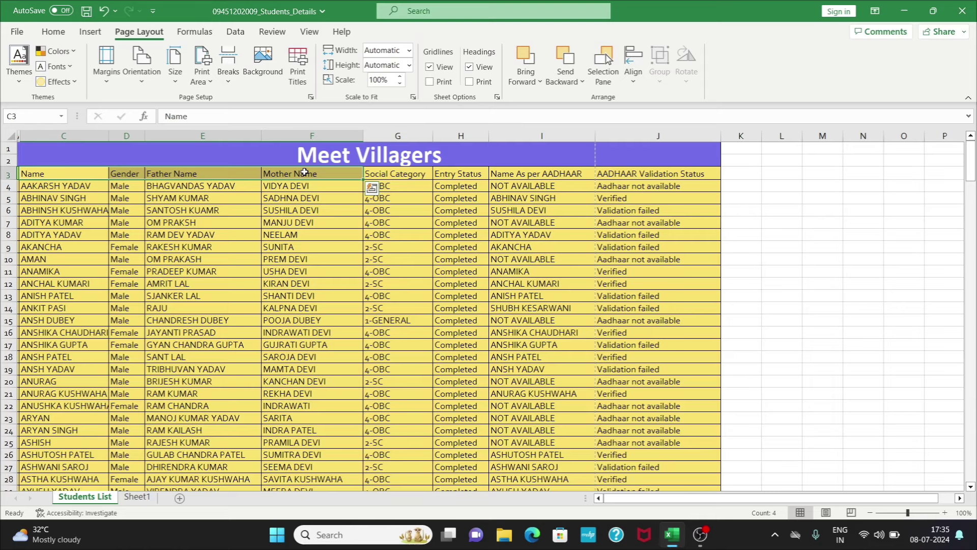
pyautogui.hotkey('shift', 'Right')
pyautogui.hotkey('shift', 'Right')
pyautogui.hotkey('shift', 'Right')
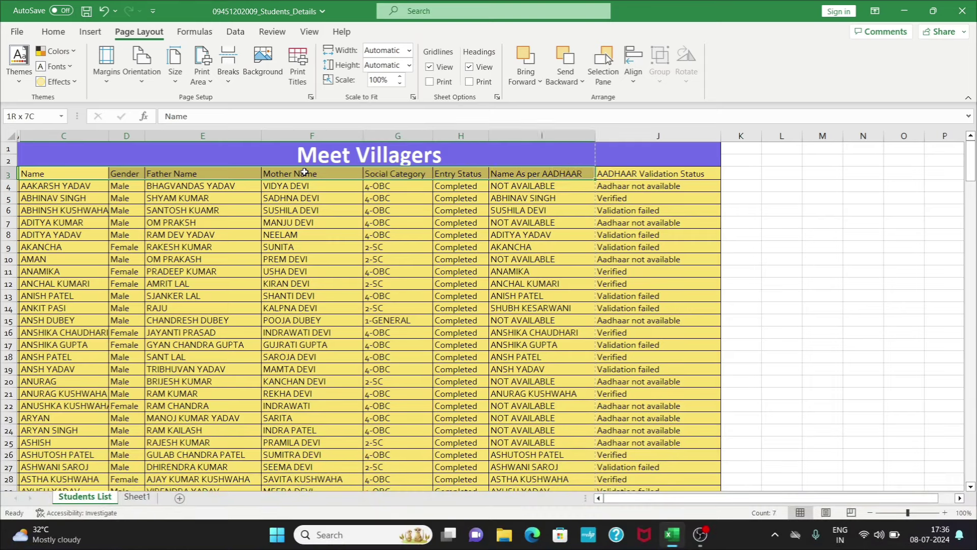
pyautogui.hotkey('shift', 'Right')
pyautogui.hotkey('shift', 'Right')
pyautogui.hotkey('shift', 'Left')
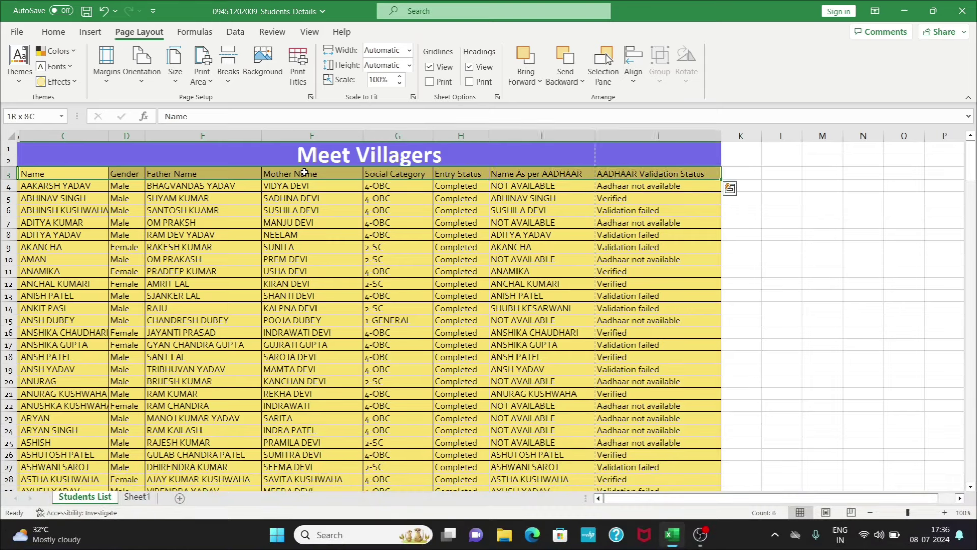
pyautogui.click(21, 31)
pyautogui.click(19, 38)
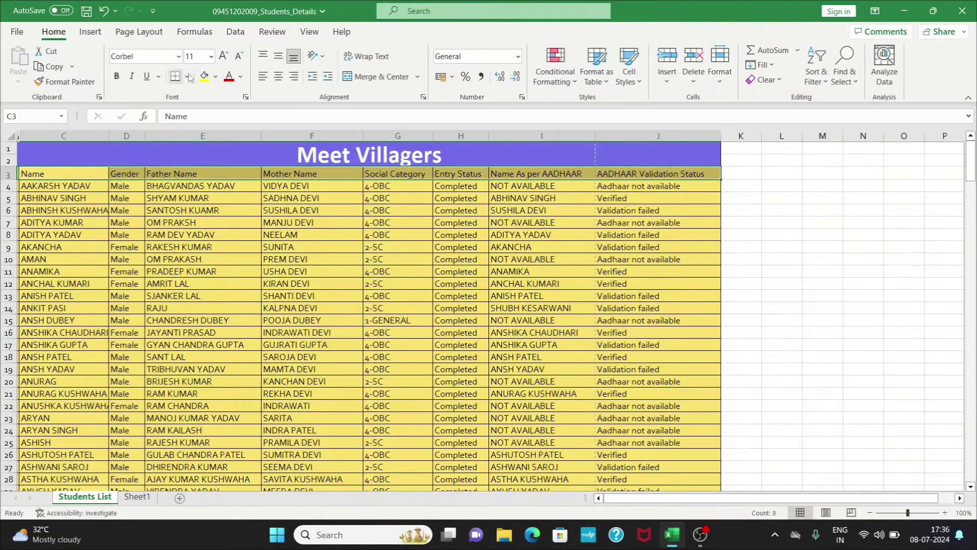
# Fill the selected header row with Standard Colors Blue
pyautogui.click(215, 76)
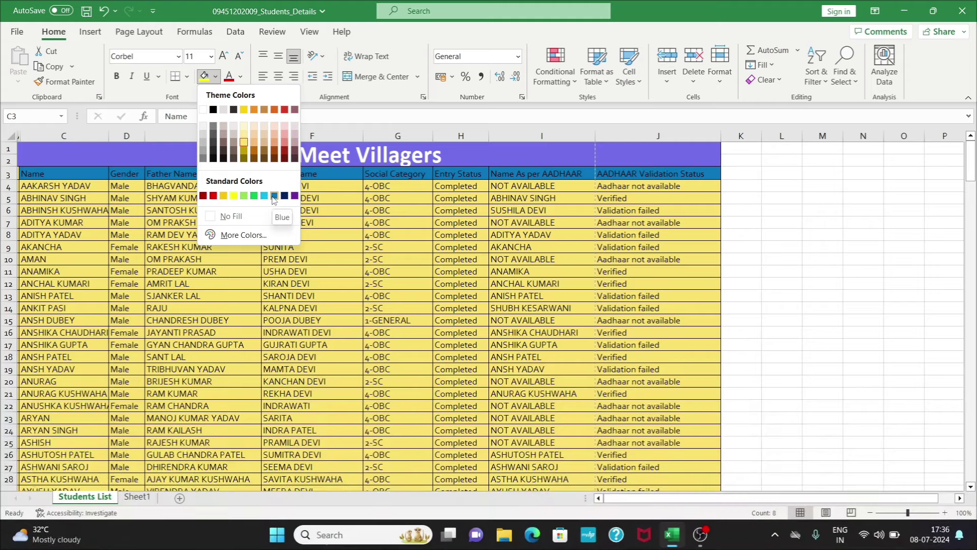
pyautogui.click(273, 196)
pyautogui.click(313, 241)
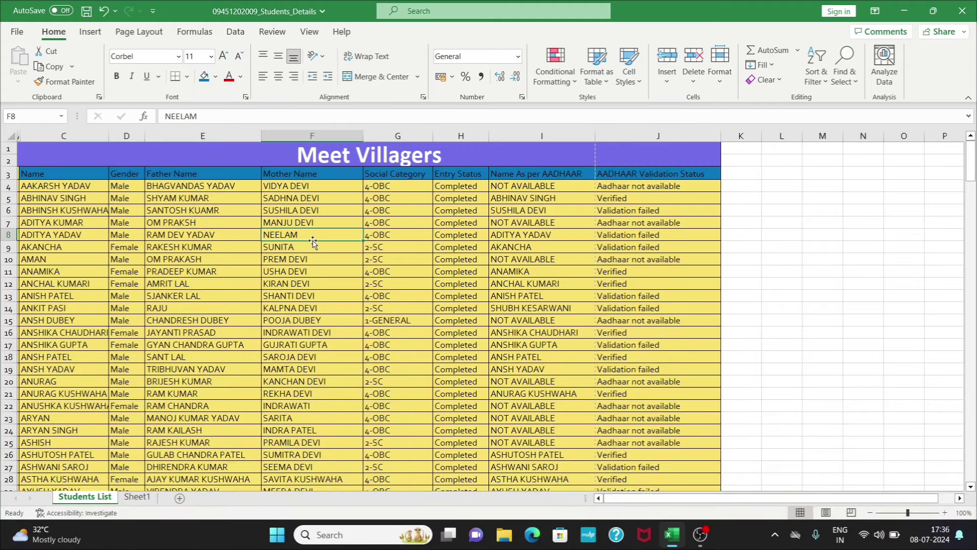
# Preview the blue-headed student table across 14 A4 landscape pages, then return to the sheet
pyautogui.click(139, 32)
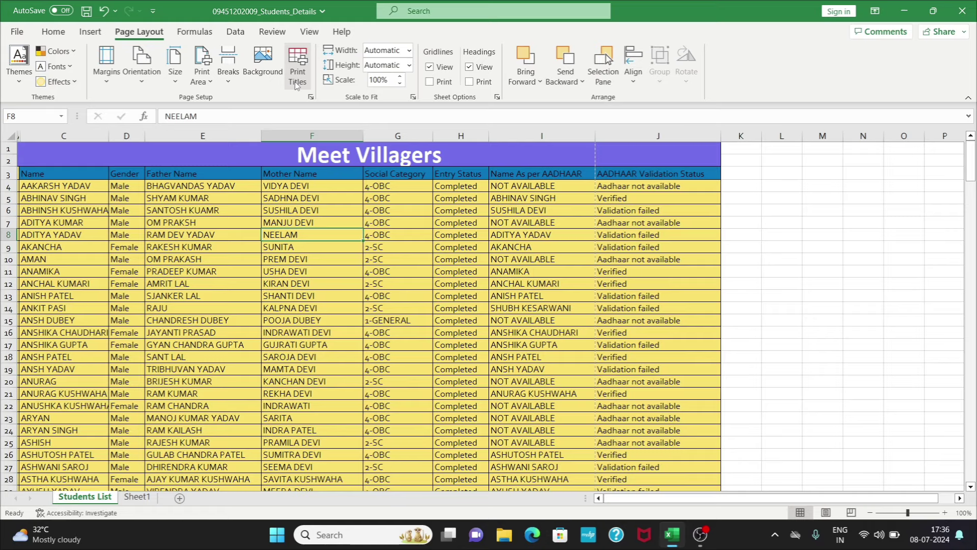
pyautogui.click(17, 32)
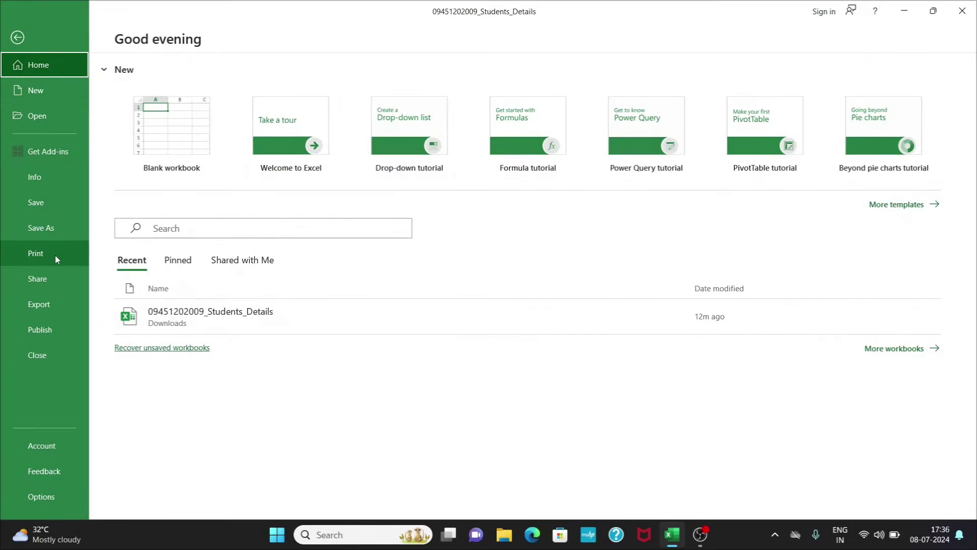
pyautogui.click(56, 260)
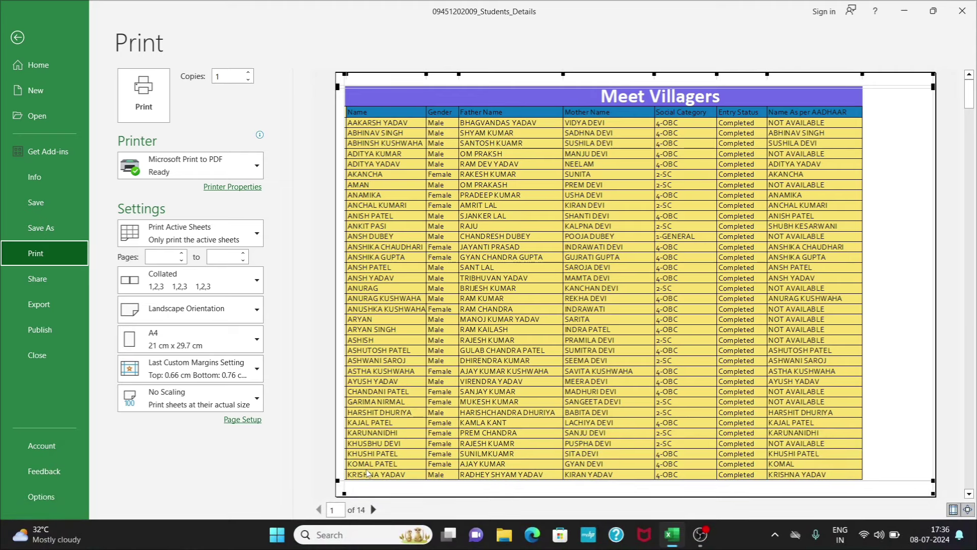
pyautogui.click(373, 509)
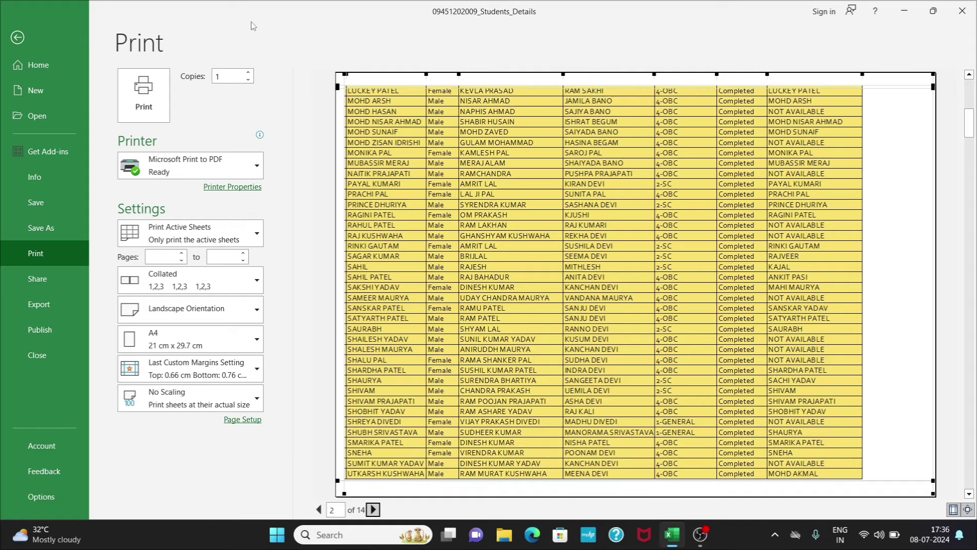
pyautogui.click(19, 37)
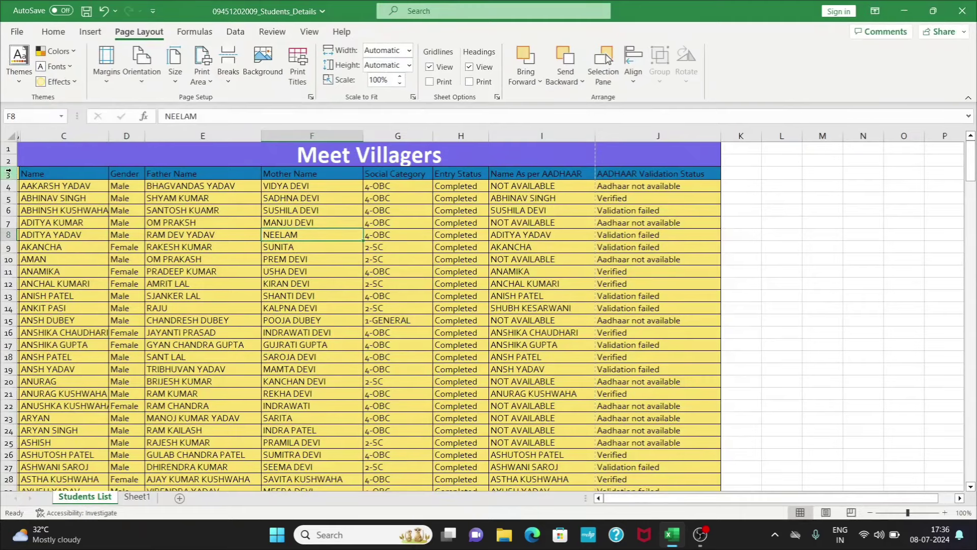
# In Print Titles, set Rows to repeat at top to row 3 ($3:$3)
pyautogui.click(28, 173)
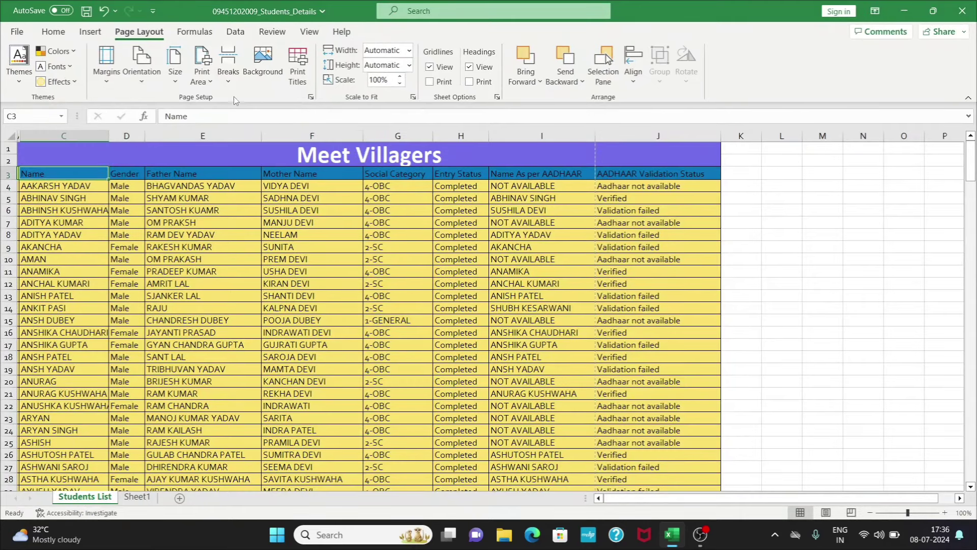
pyautogui.click(298, 65)
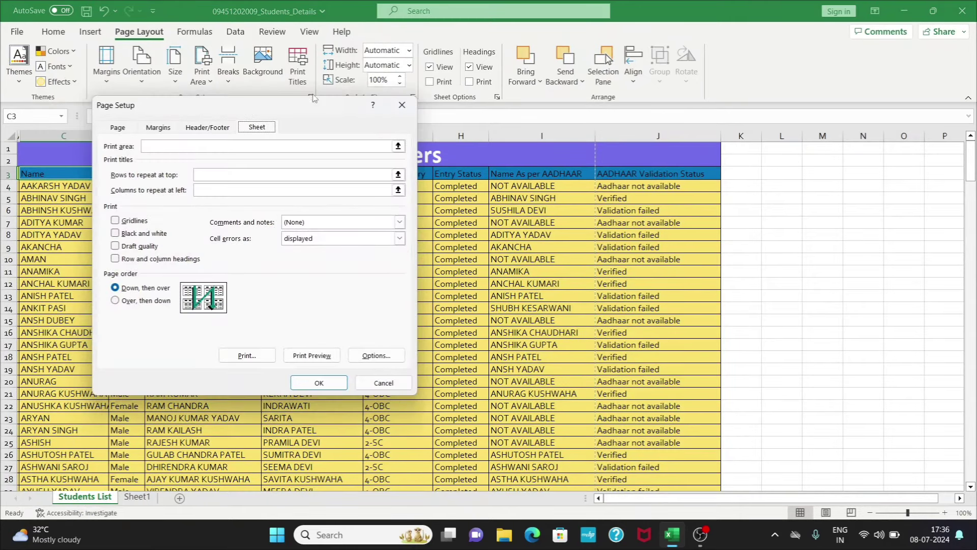
pyautogui.moveTo(324, 109); pyautogui.dragTo(802, 93)
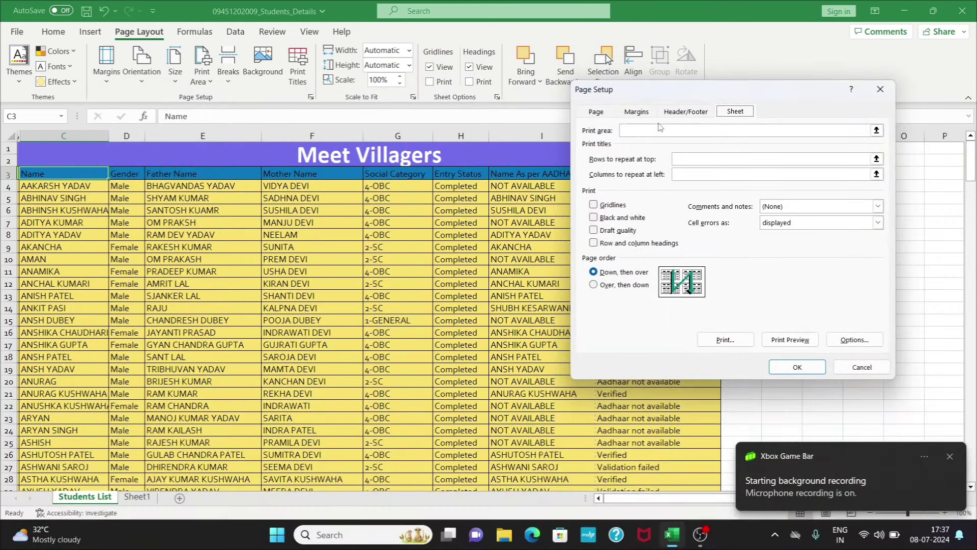
pyautogui.click(658, 129)
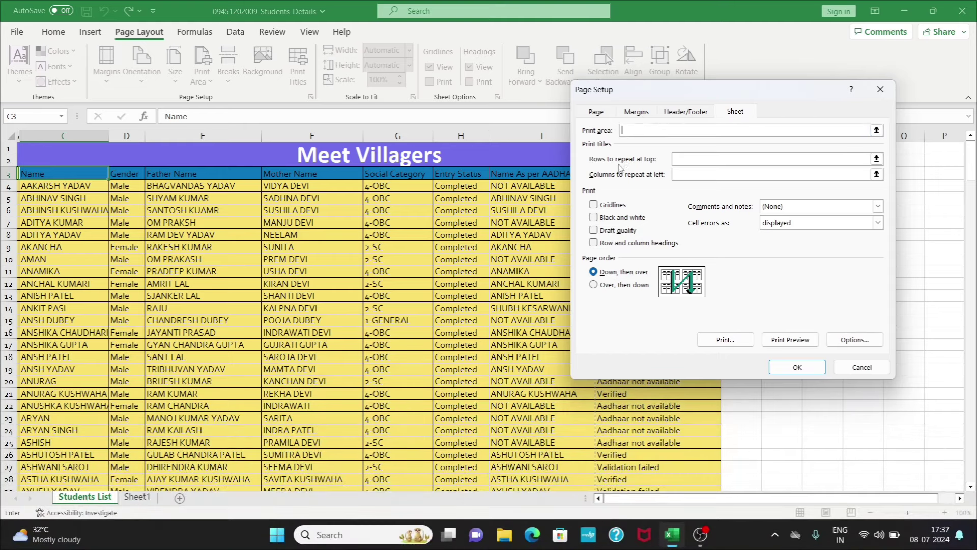
pyautogui.click(677, 159)
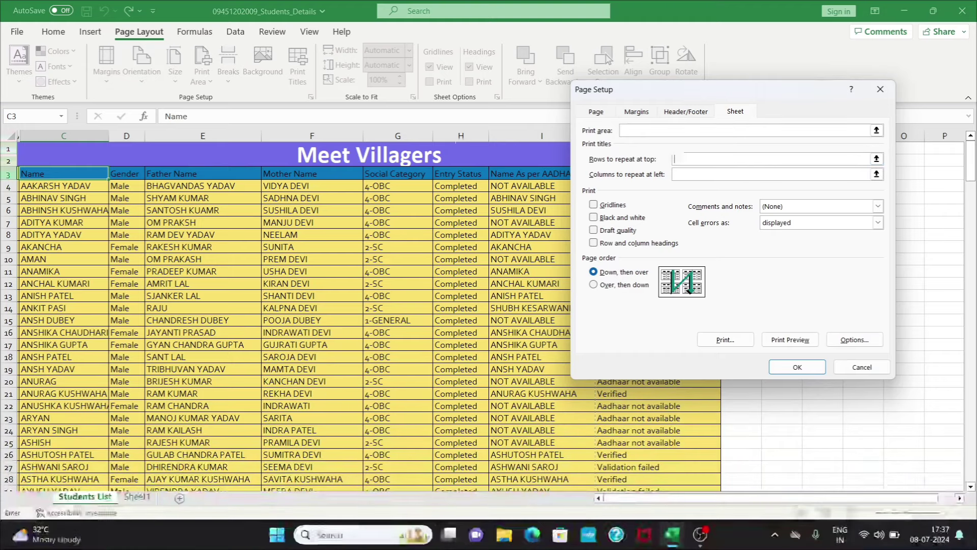
pyautogui.moveTo(94, 175); pyautogui.dragTo(257, 175)
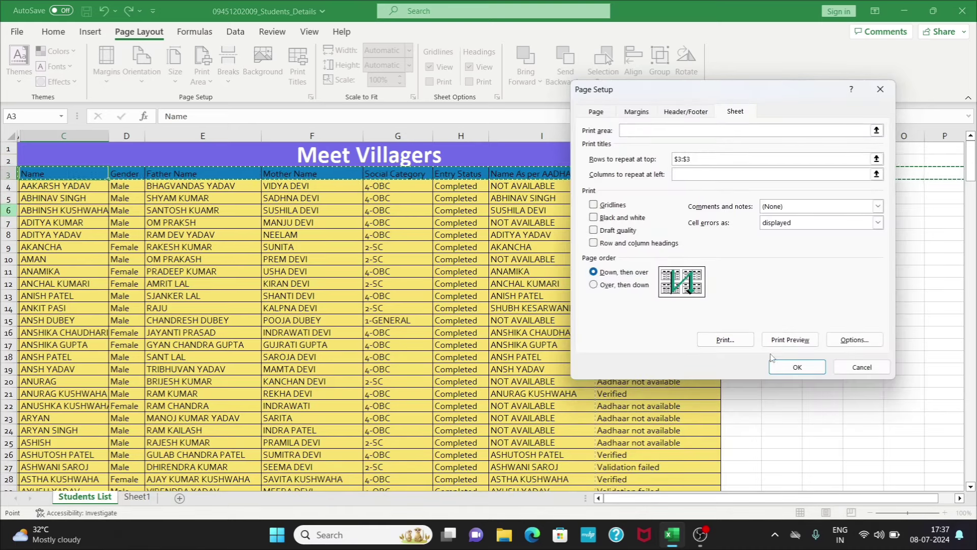
pyautogui.click(784, 370)
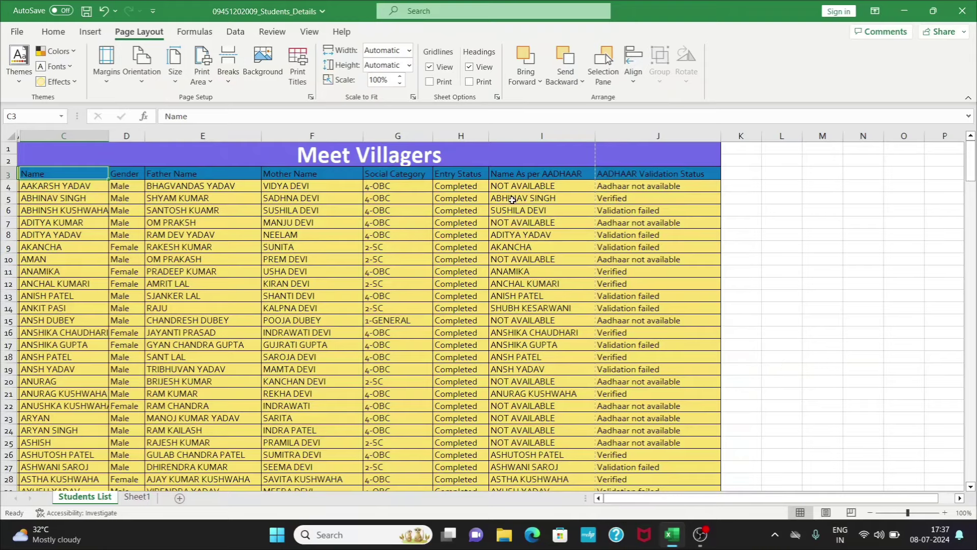
pyautogui.click(21, 33)
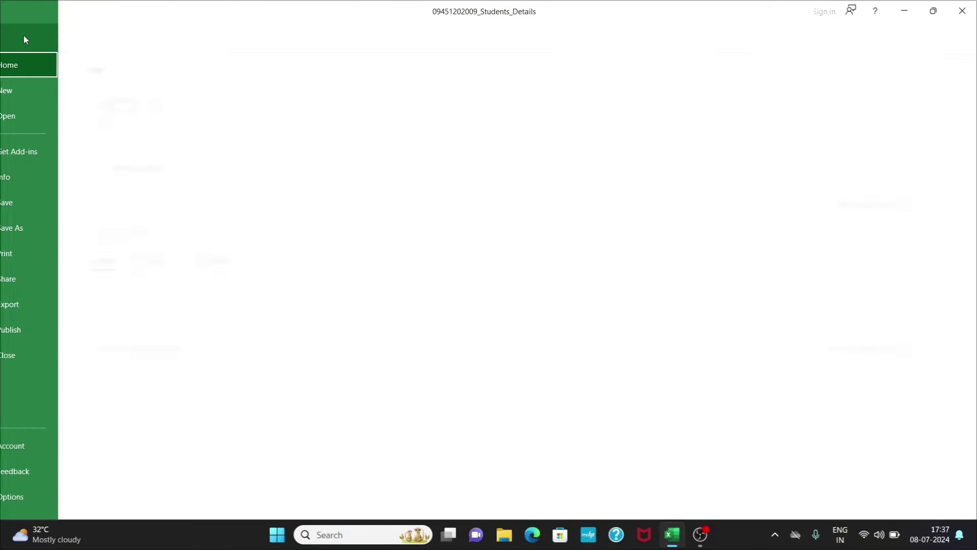
pyautogui.click(51, 257)
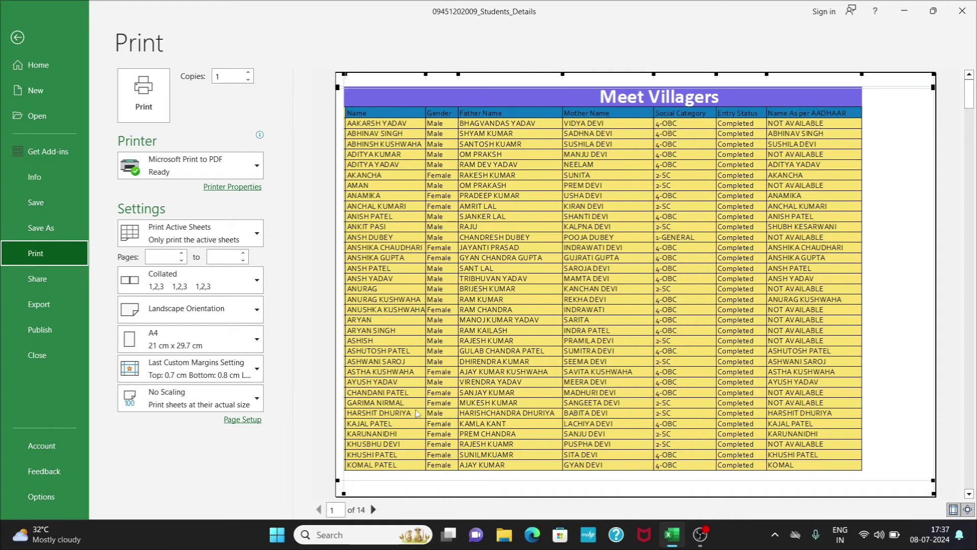
pyautogui.click(373, 509)
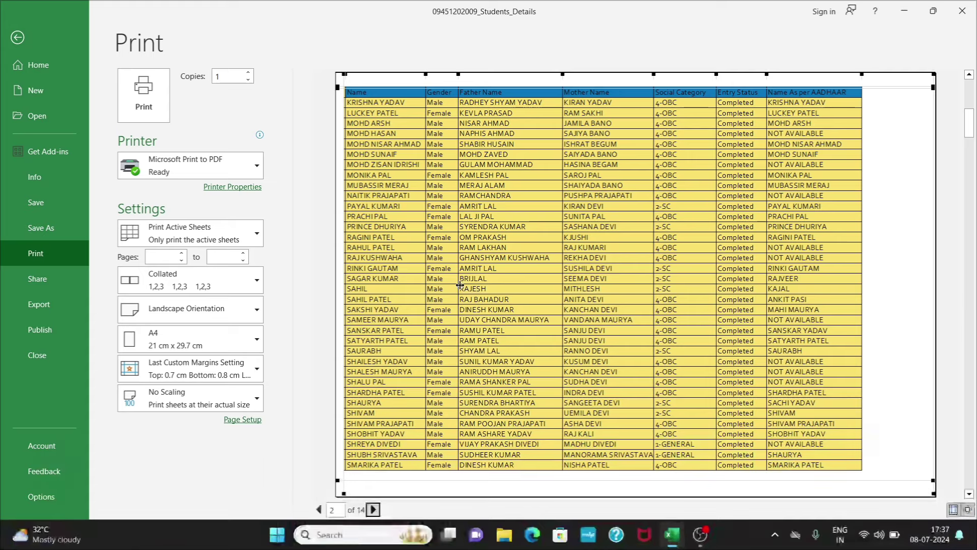
pyautogui.click(373, 509)
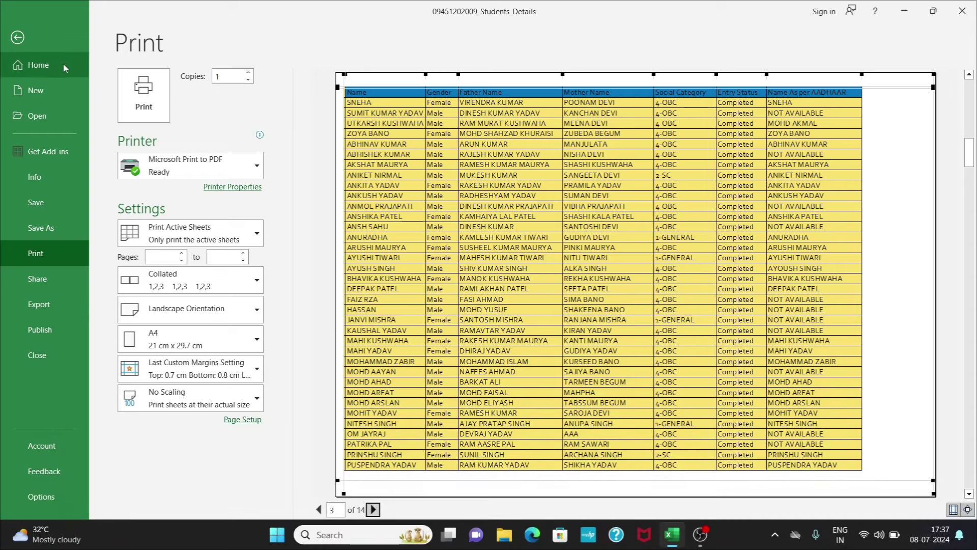
pyautogui.click(17, 39)
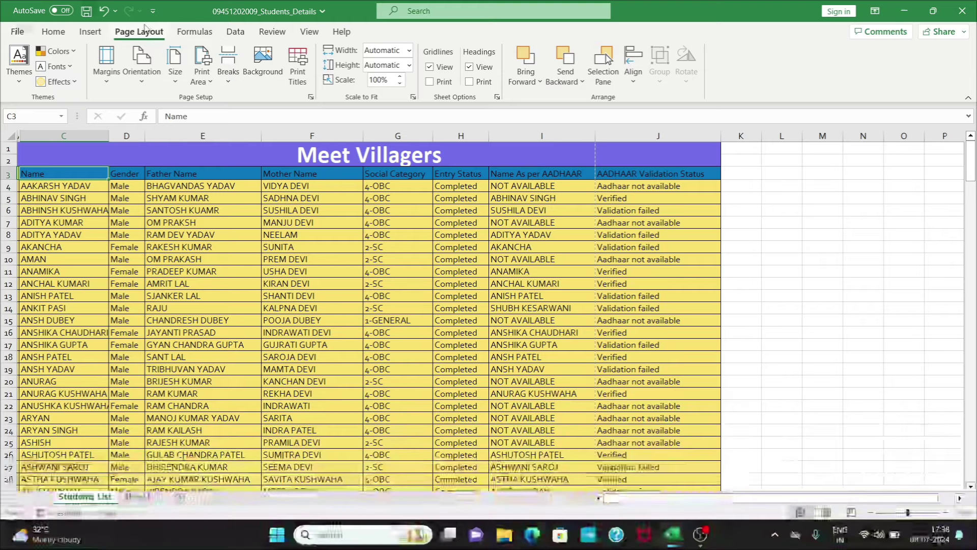
# Check the current print preview, then return to the worksheet
pyautogui.click(17, 31)
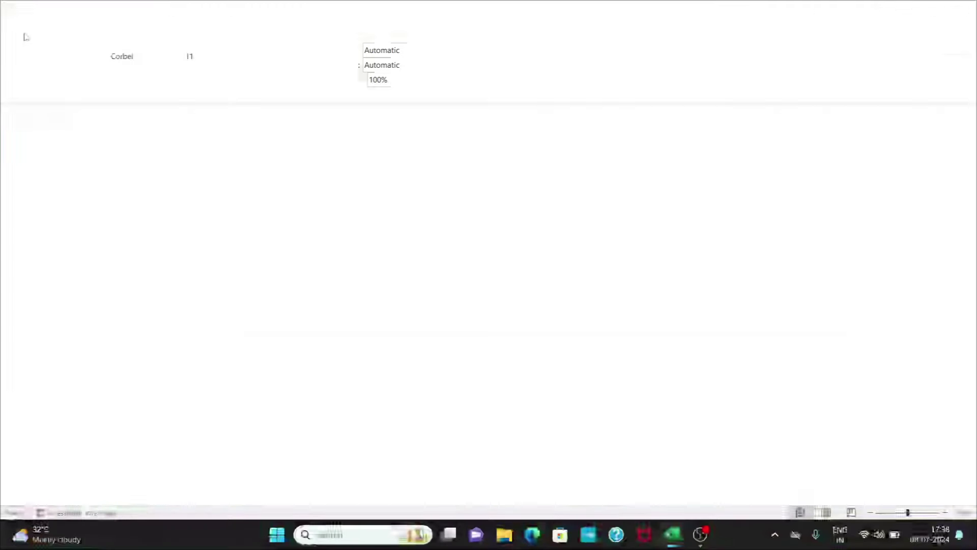
pyautogui.click(59, 247)
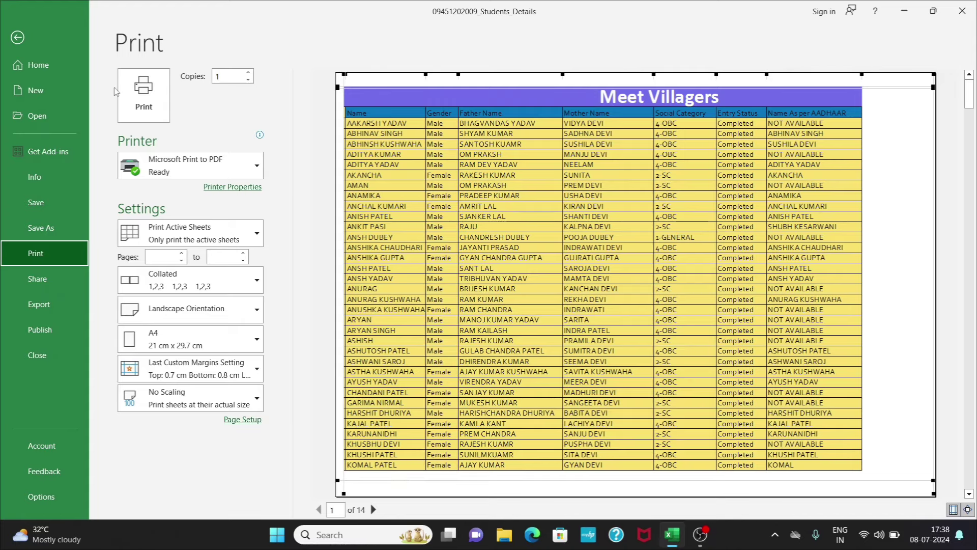
pyautogui.click(17, 37)
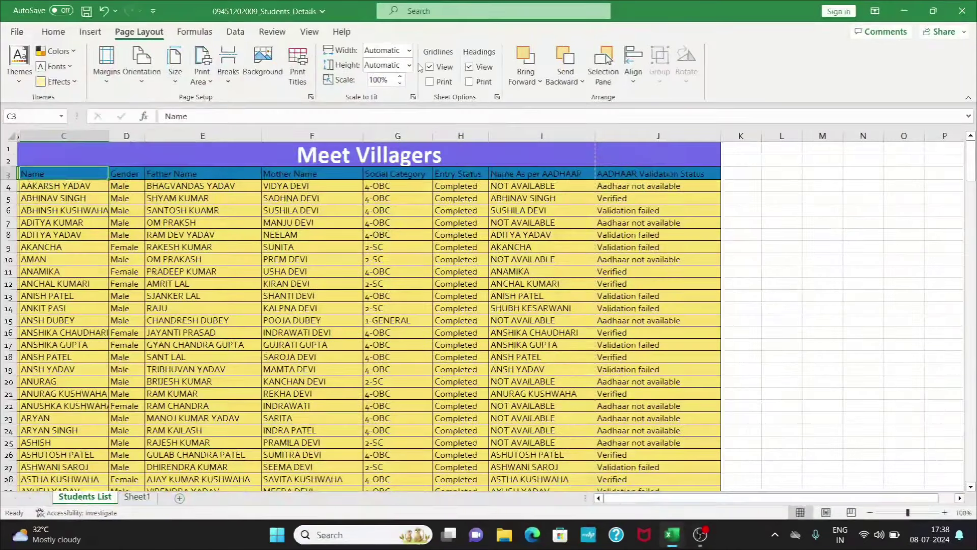
# Set Scale to Fit width to 4 pages and height to 4 pages
pyautogui.click(408, 51)
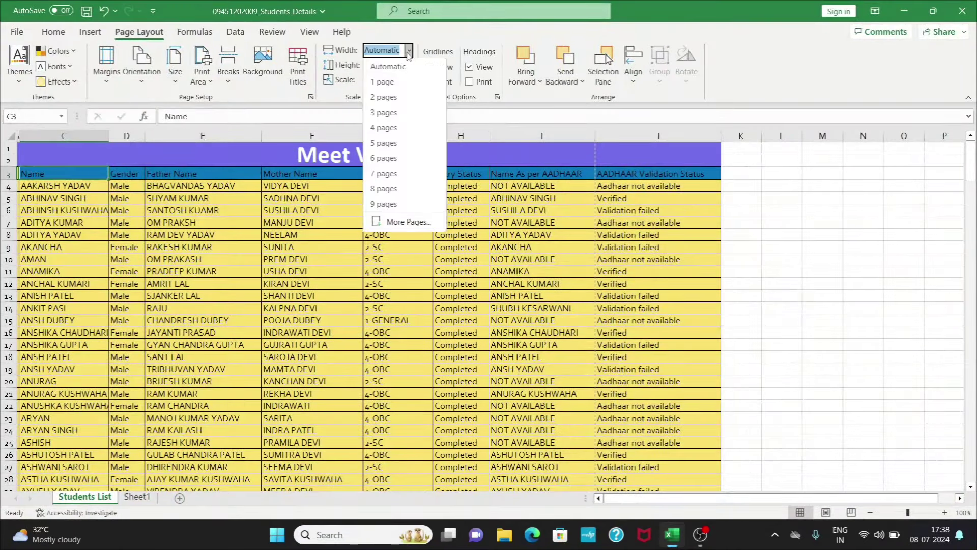
pyautogui.click(387, 119)
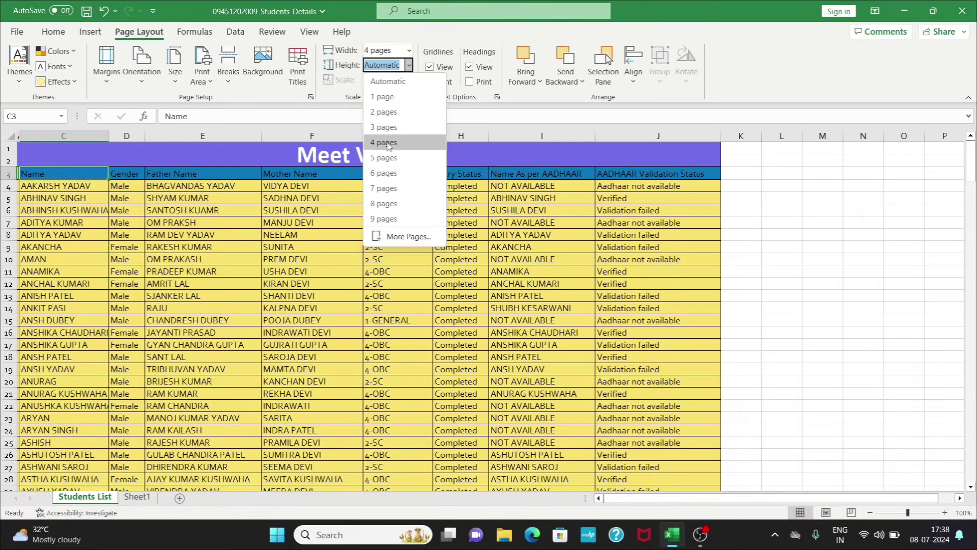
pyautogui.click(387, 138)
pyautogui.write('4')
pyautogui.press('Return')
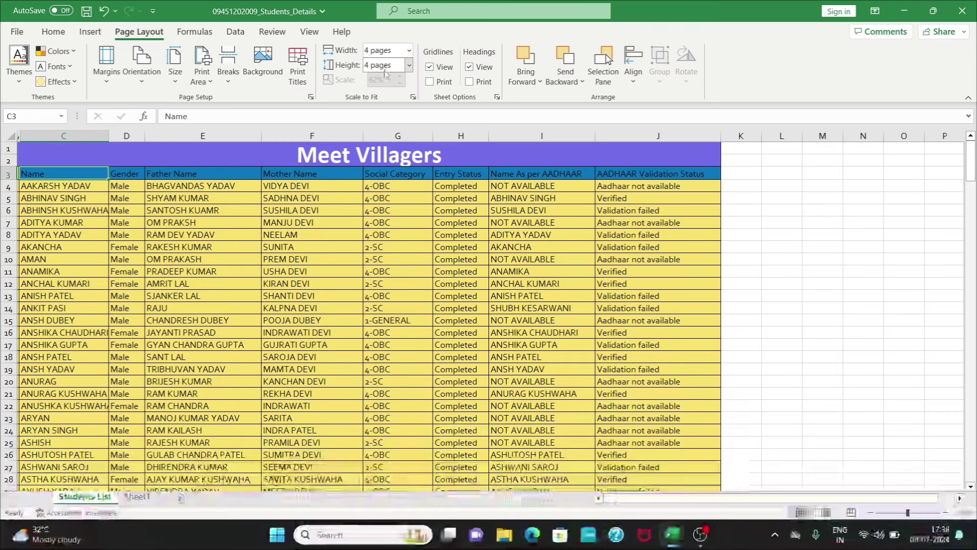
# Preview the rescaled printout through all 4 pages, then return to the worksheet
pyautogui.click(16, 31)
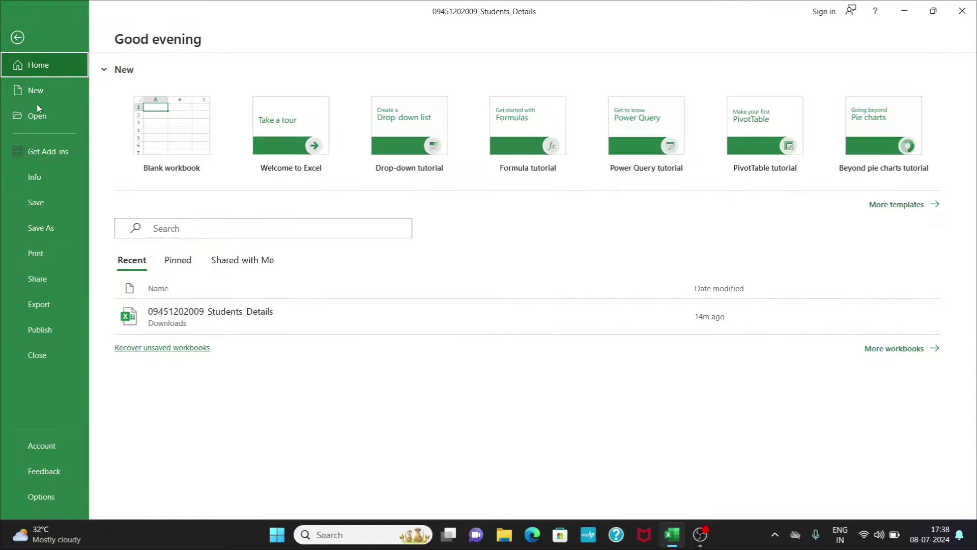
pyautogui.click(56, 253)
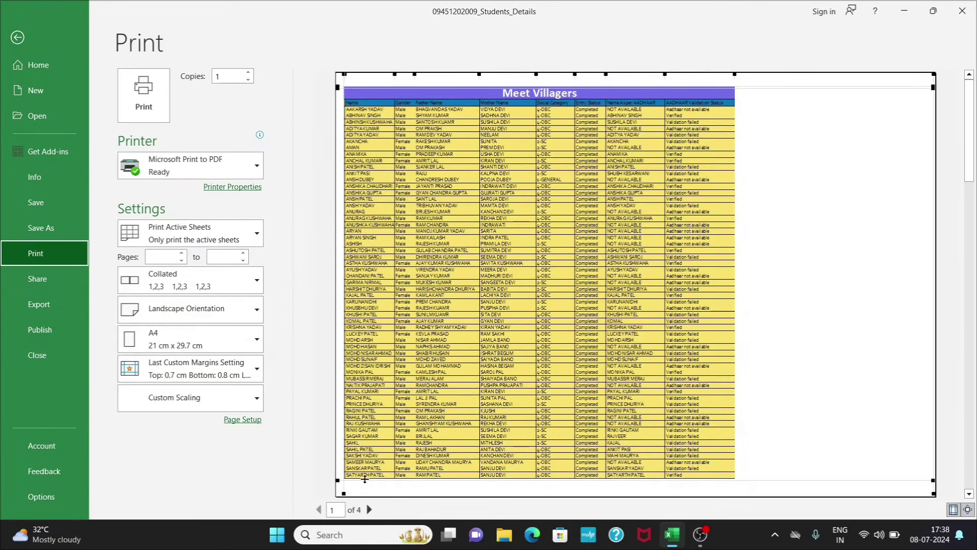
pyautogui.click(369, 509)
pyautogui.click(369, 509)
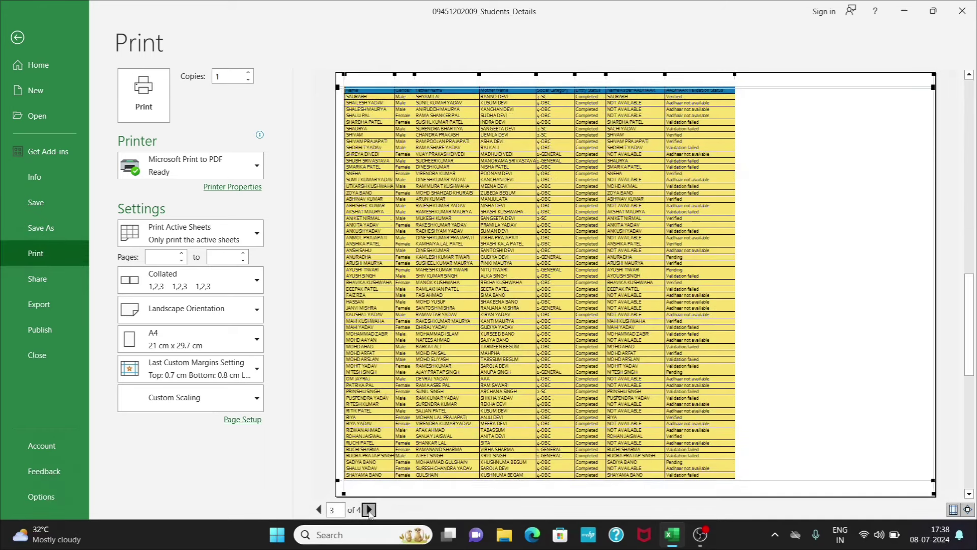
pyautogui.click(368, 510)
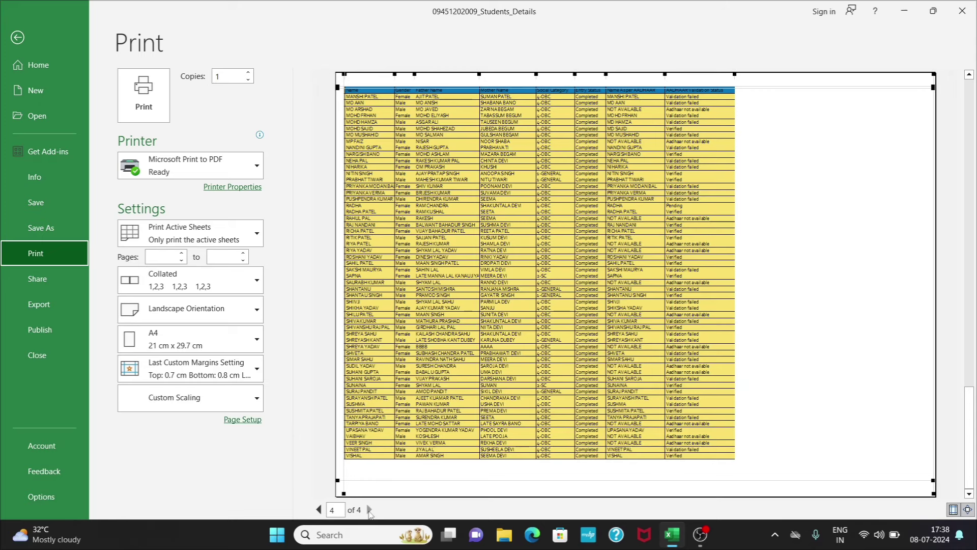
pyautogui.click(16, 40)
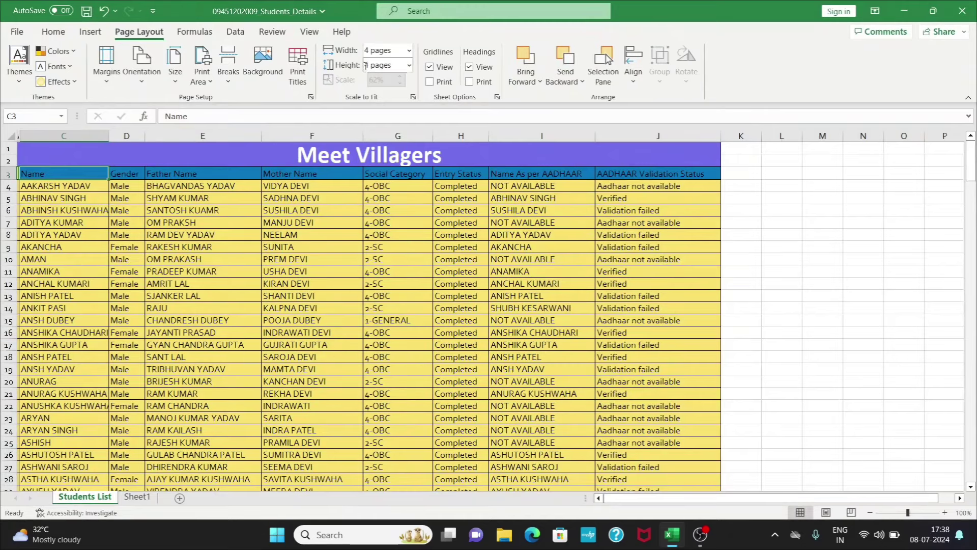
# Reset printout width and height to Automatic, clear the 62% scale, then go to Sheet1
pyautogui.click(410, 51)
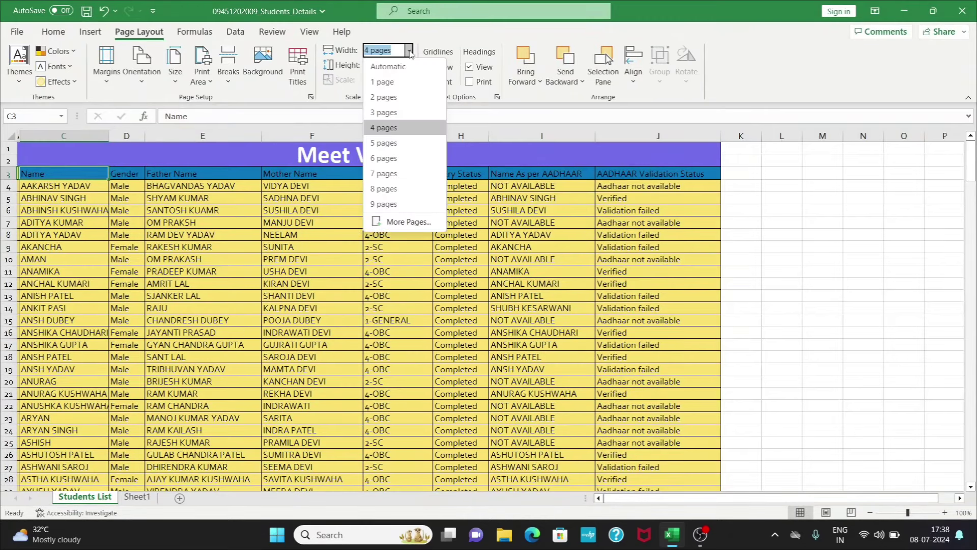
pyautogui.click(411, 70)
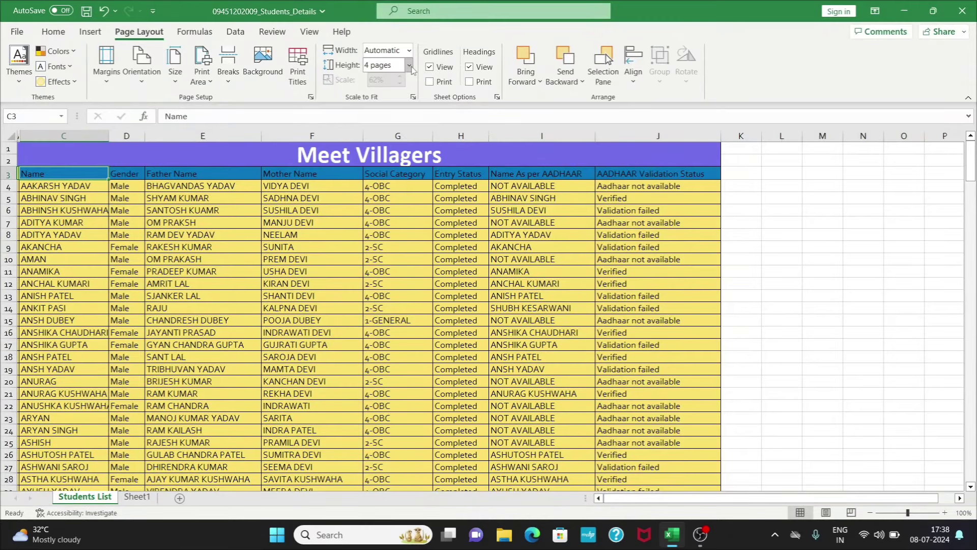
pyautogui.click(409, 65)
pyautogui.click(407, 158)
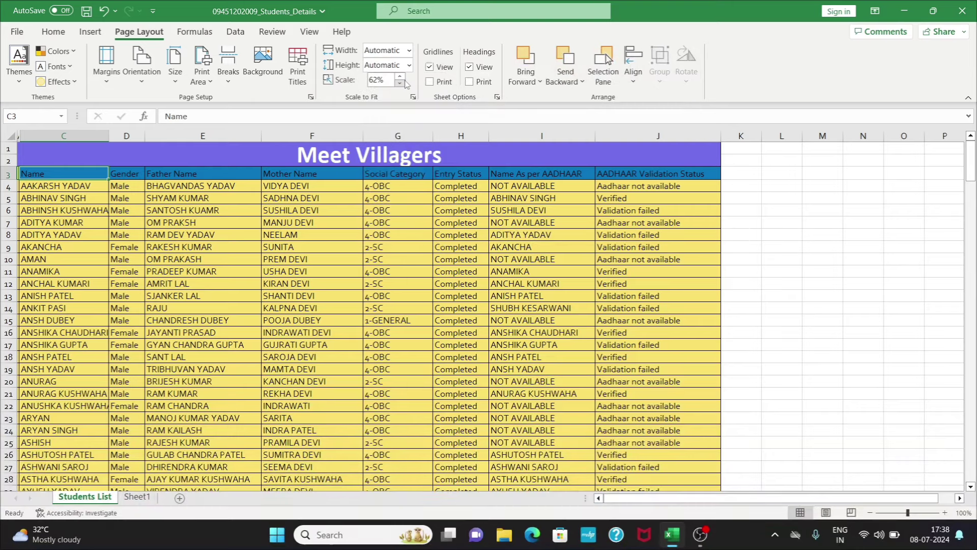
pyautogui.click(378, 80)
pyautogui.press('BackSpace')
pyautogui.press('BackSpace')
pyautogui.write('100')
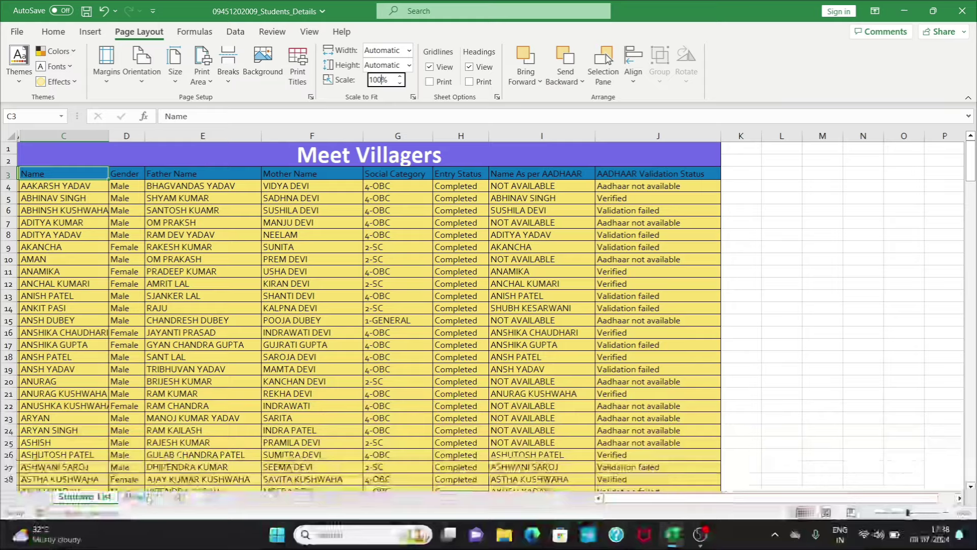
pyautogui.click(145, 500)
# Select a few cells around G8–K7, then hide and reshow Sheet1's gridlines
pyautogui.click(308, 306)
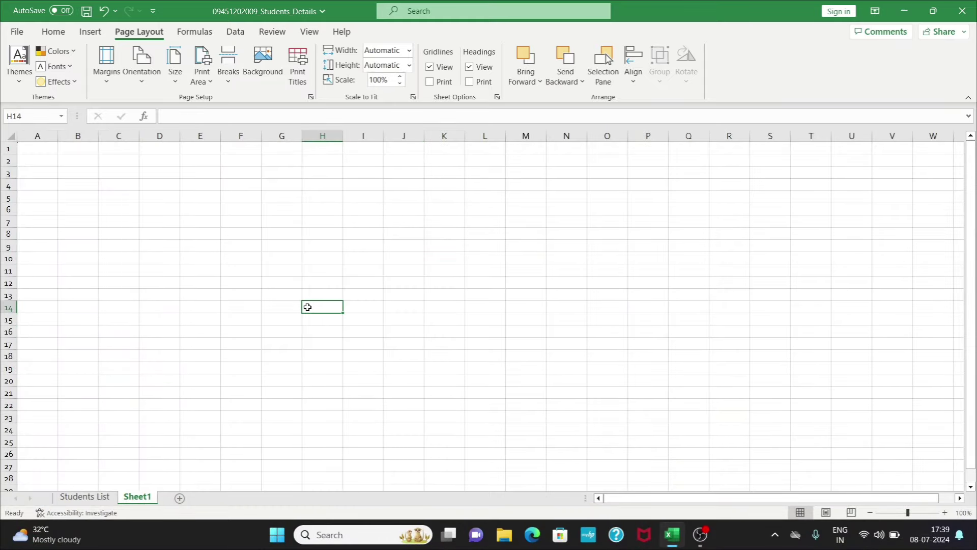
pyautogui.click(275, 235)
pyautogui.click(335, 232)
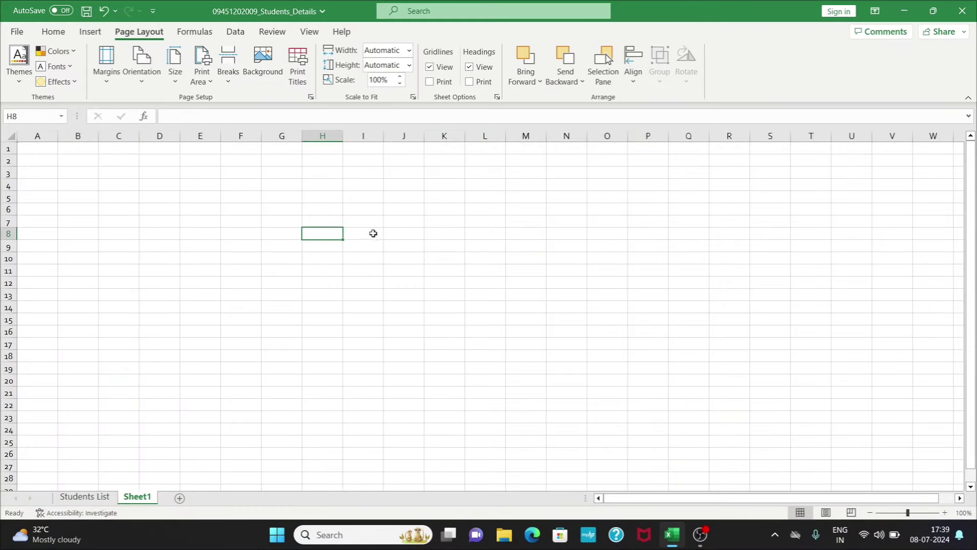
pyautogui.click(375, 233)
pyautogui.click(406, 235)
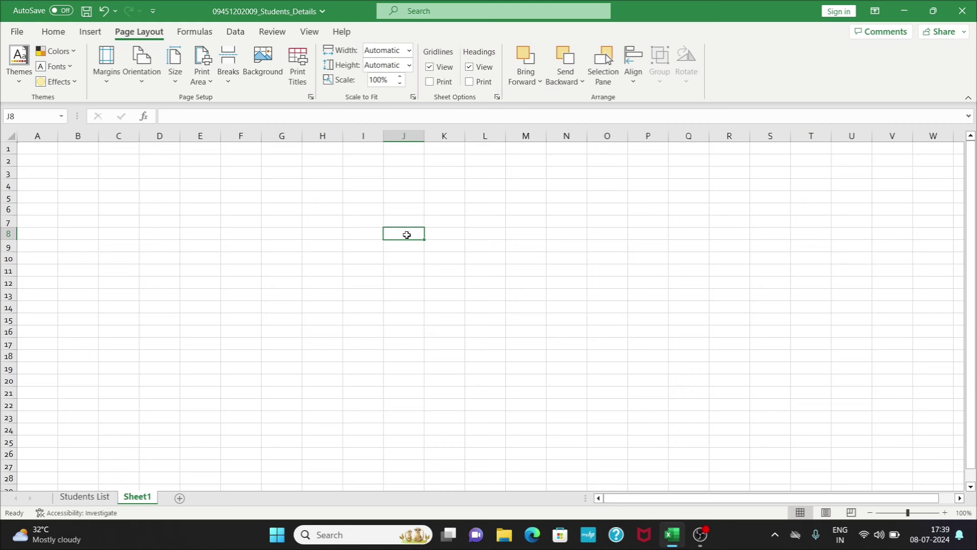
pyautogui.click(441, 227)
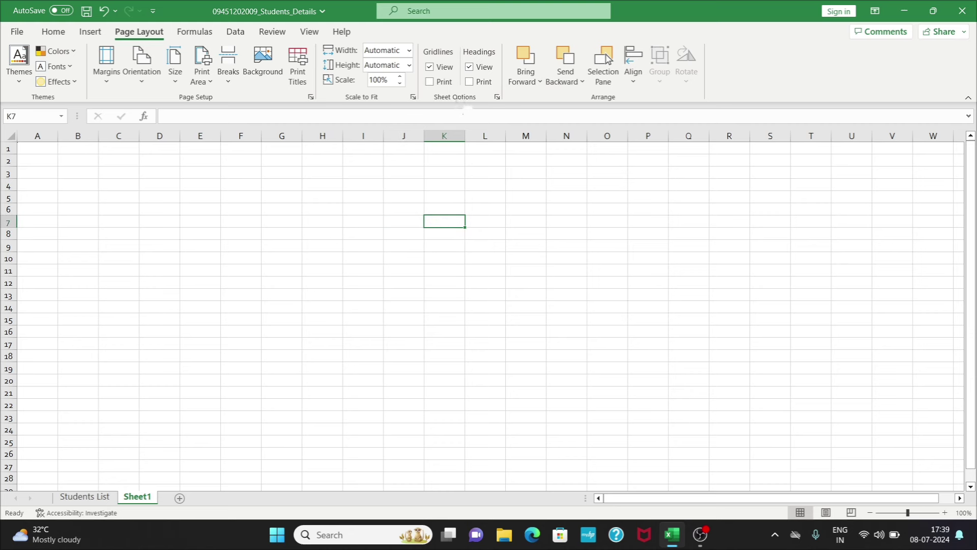
pyautogui.click(430, 68)
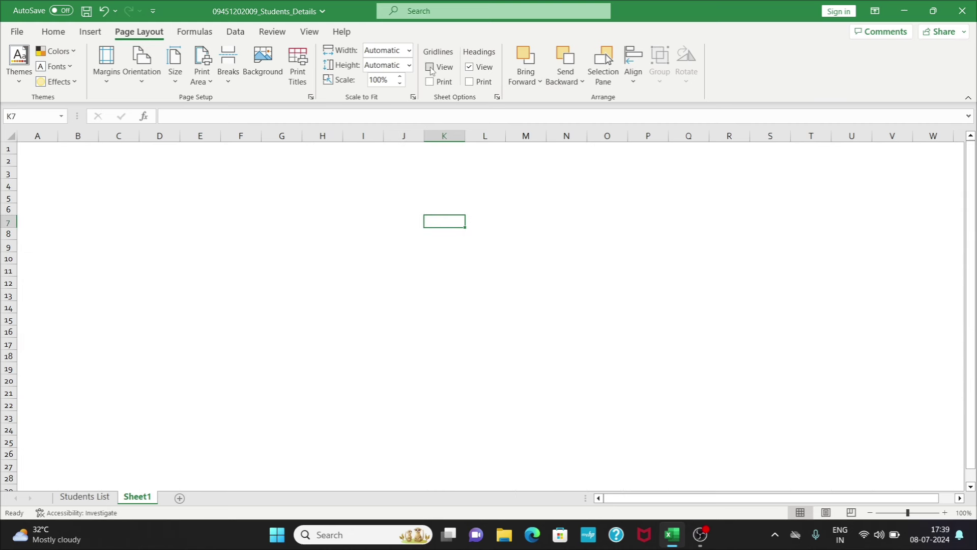
pyautogui.click(430, 67)
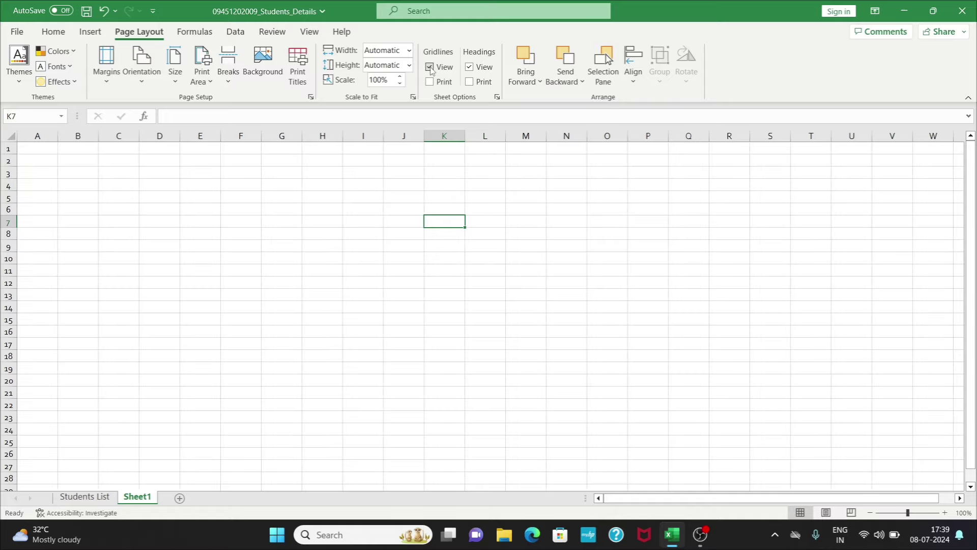
# Toggle row and column headings off and back on, then go to Students List
pyautogui.click(469, 67)
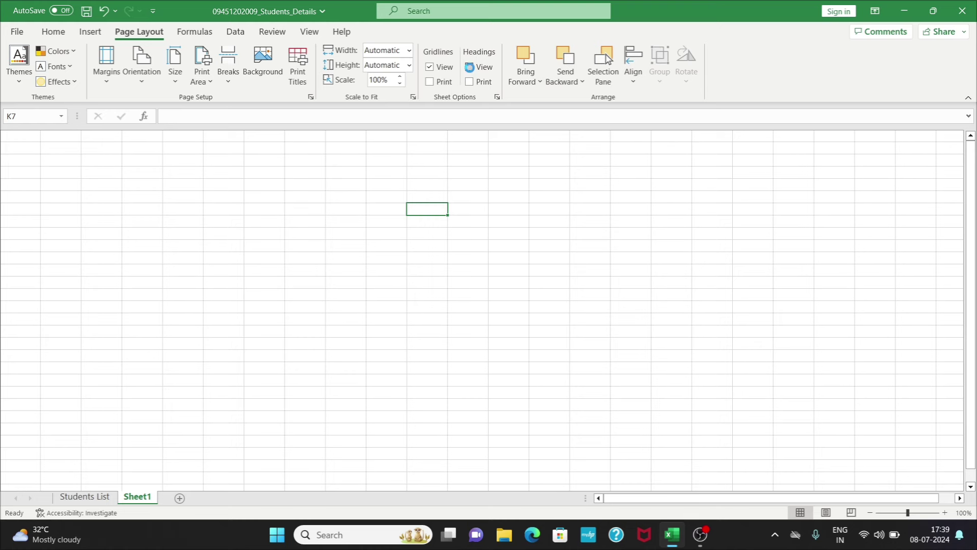
pyautogui.click(469, 67)
pyautogui.click(469, 67)
pyautogui.click(469, 67)
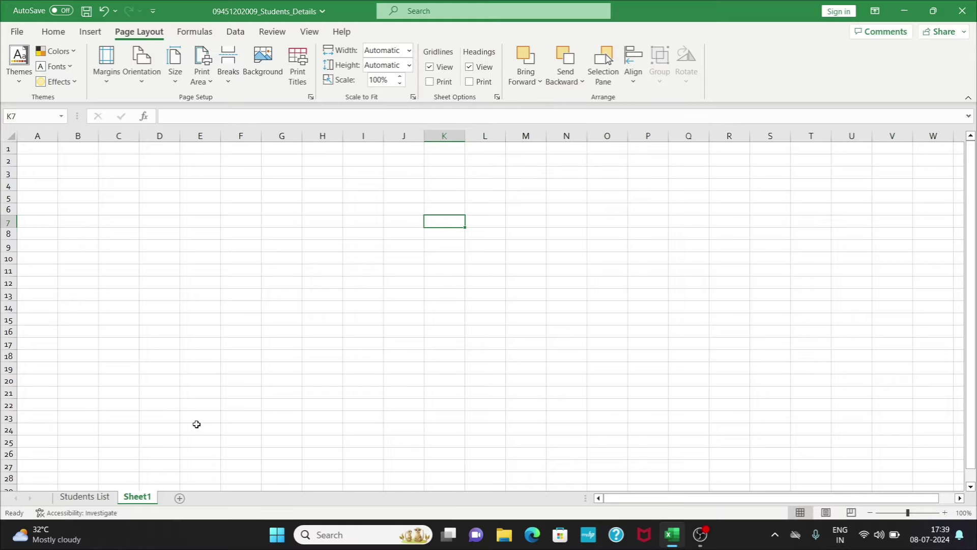
pyautogui.click(85, 497)
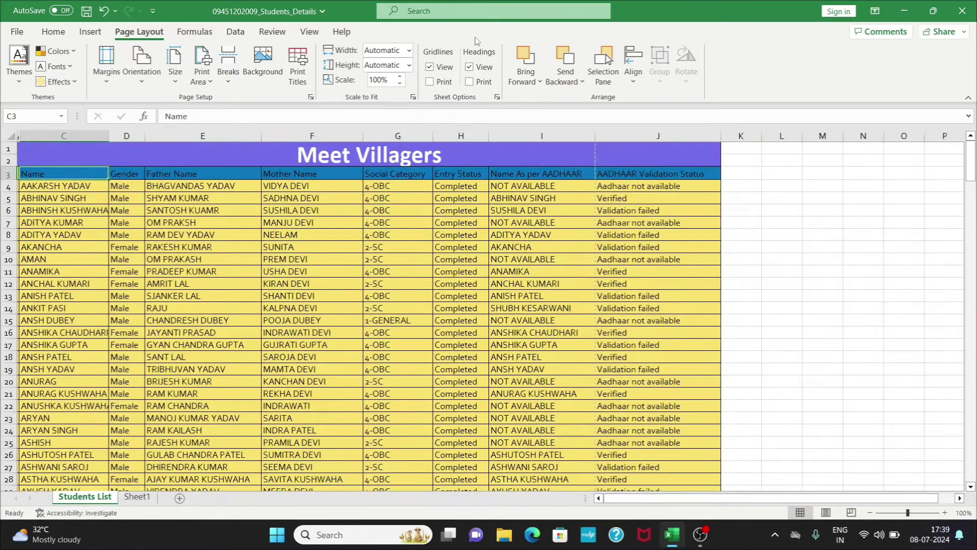
# Preview the Students List printout, then turn on printing of gridlines and headings
pyautogui.click(22, 33)
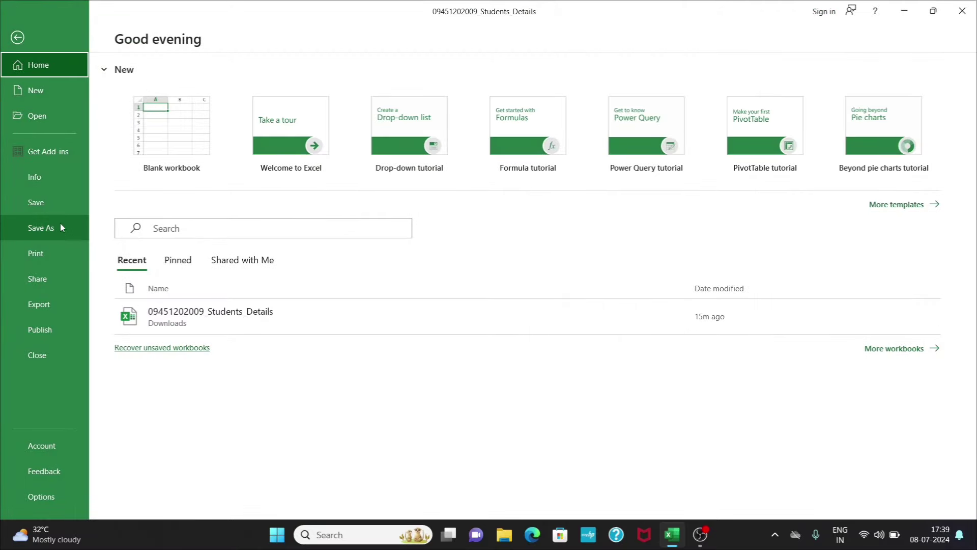
pyautogui.click(56, 254)
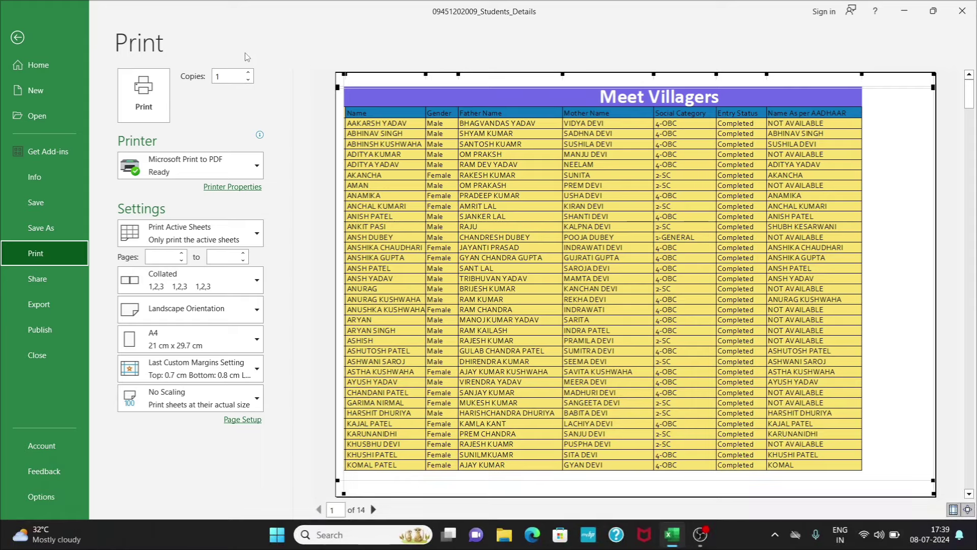
pyautogui.click(26, 43)
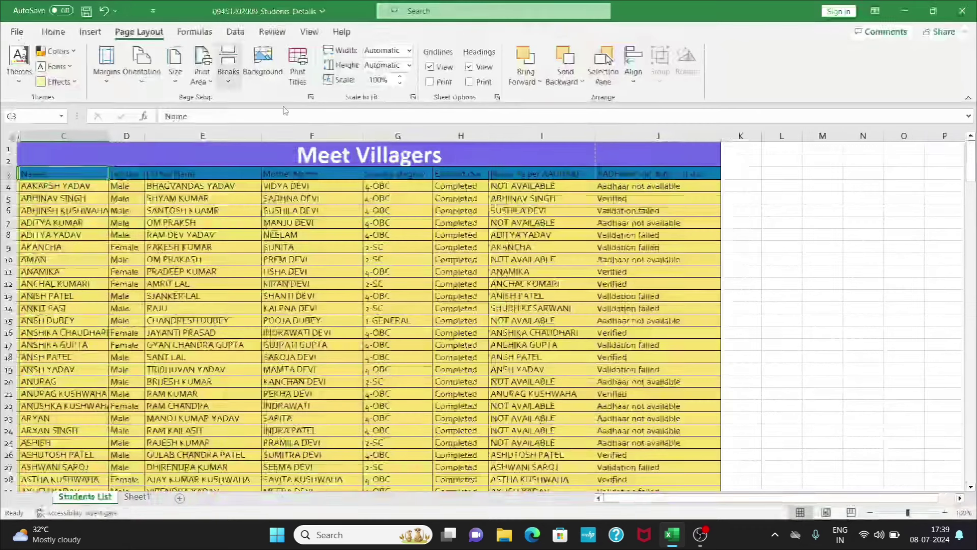
pyautogui.click(430, 81)
pyautogui.click(469, 82)
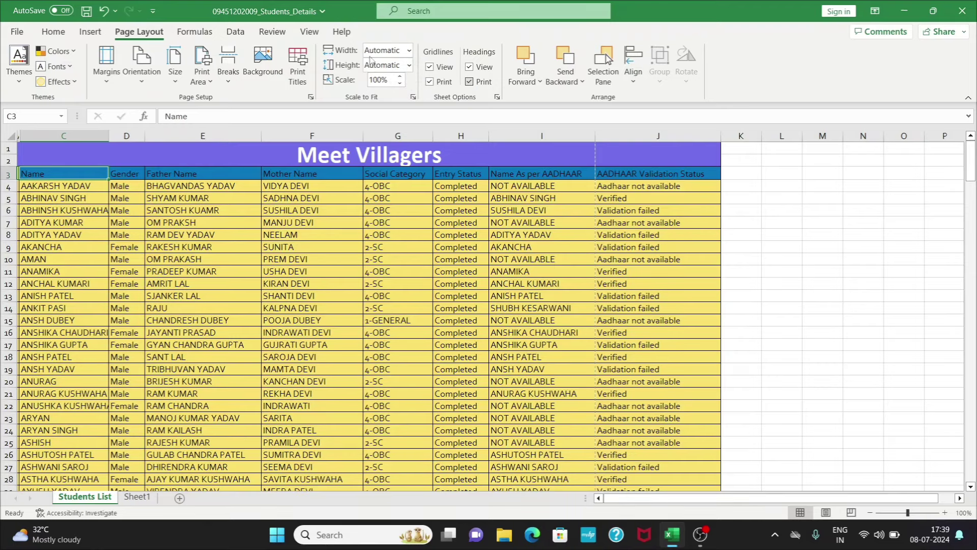
# Preview with gridlines and headings, turn both print options off, and return to Sheet1
pyautogui.click(17, 31)
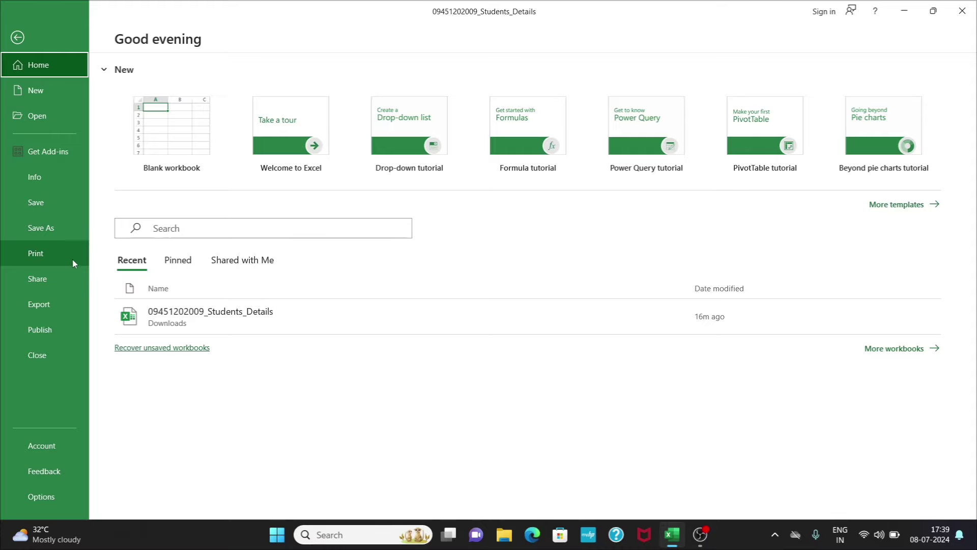
pyautogui.click(66, 263)
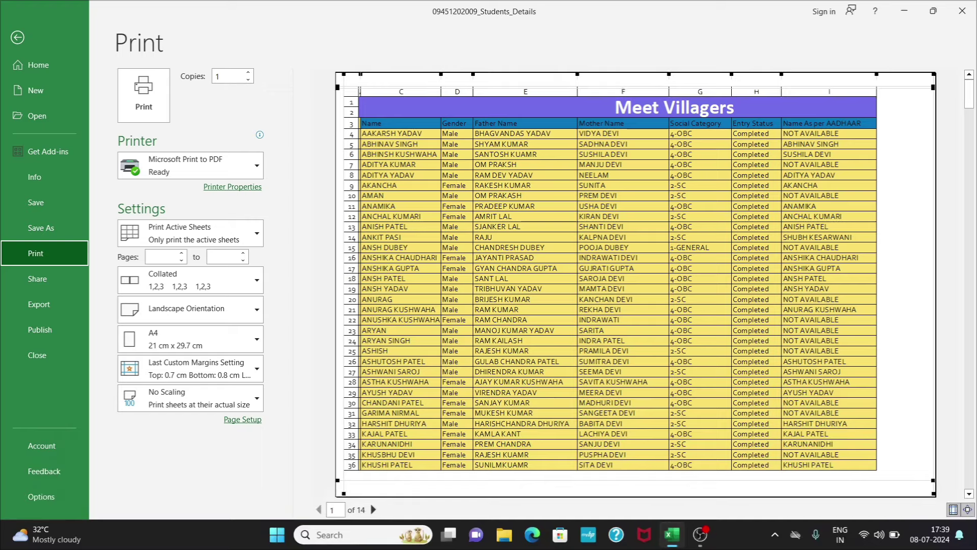
pyautogui.click(17, 38)
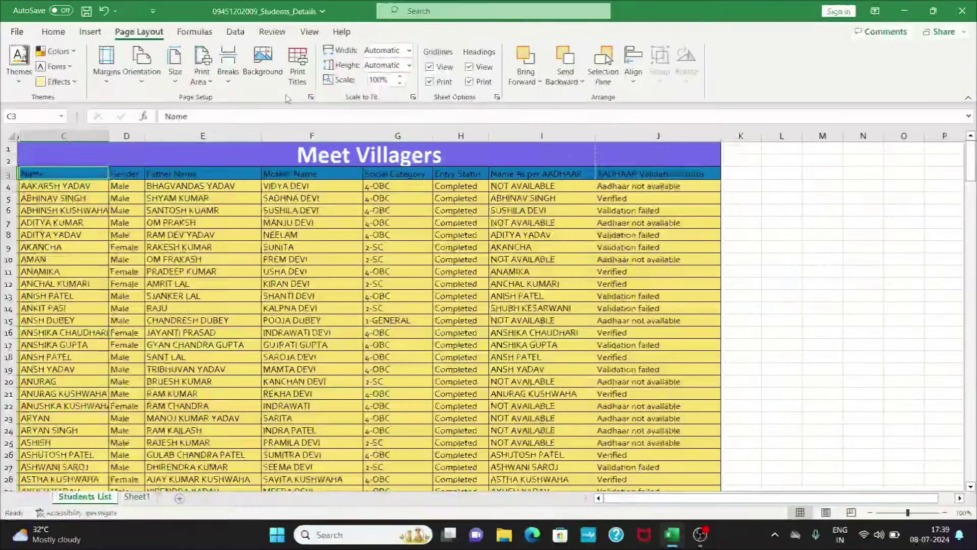
pyautogui.click(429, 82)
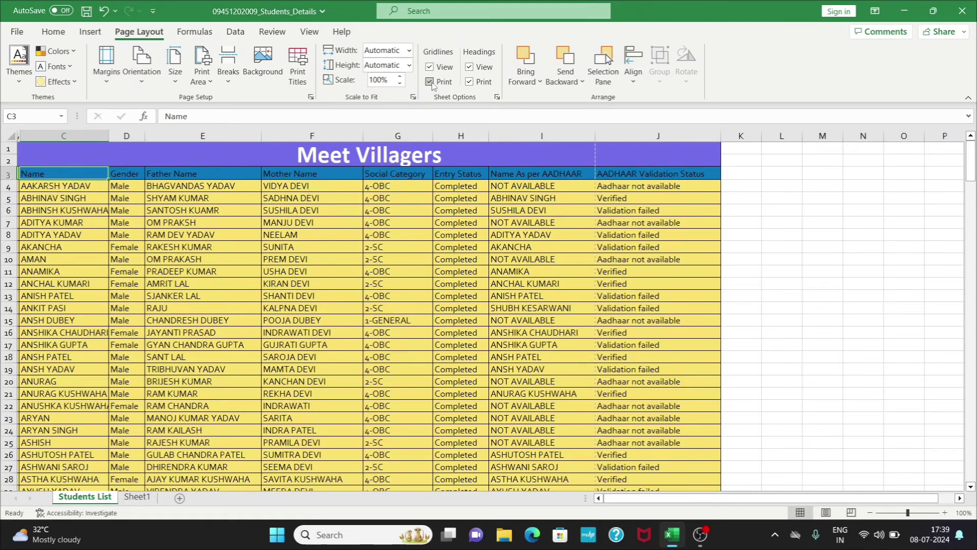
pyautogui.click(469, 82)
pyautogui.click(145, 499)
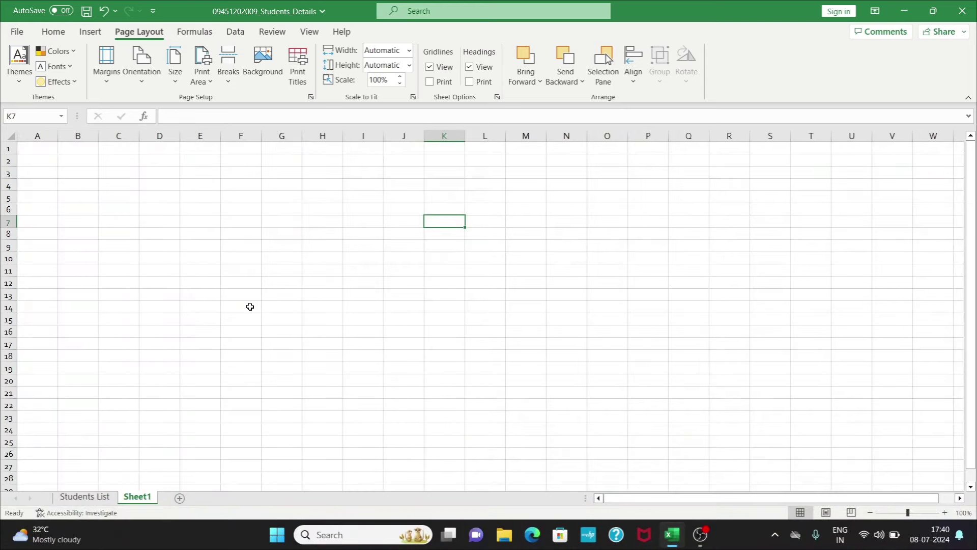
# Draw a yellow oval spanning cells E1 to H12
pyautogui.click(90, 31)
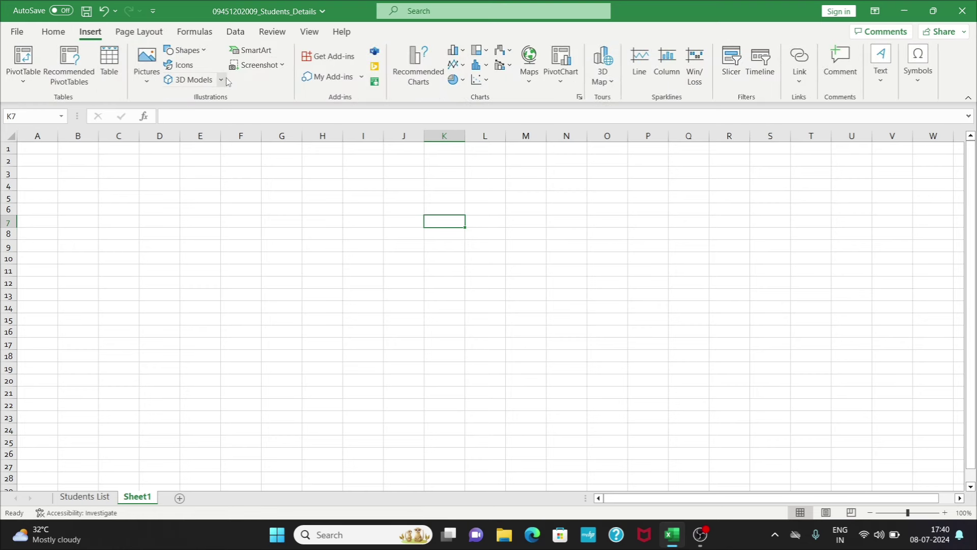
pyautogui.click(184, 50)
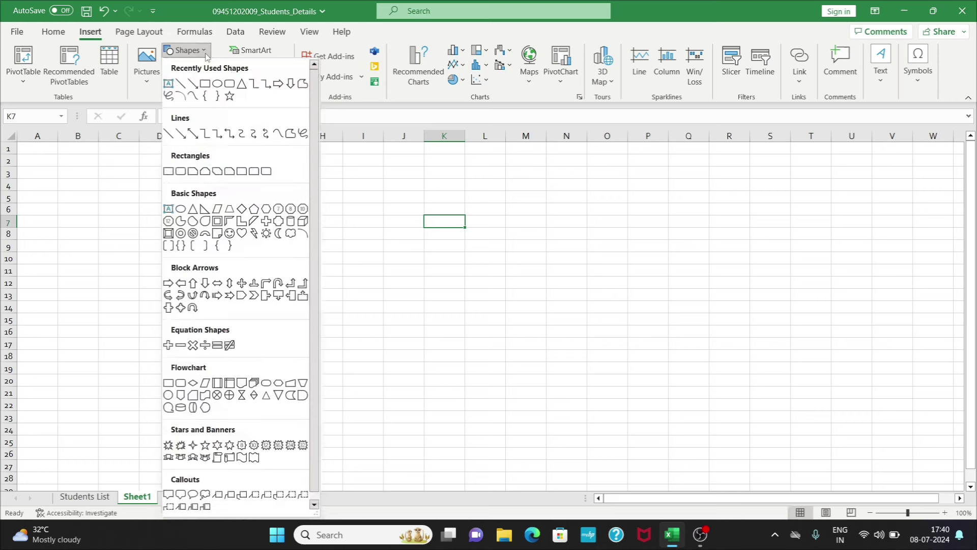
pyautogui.click(218, 84)
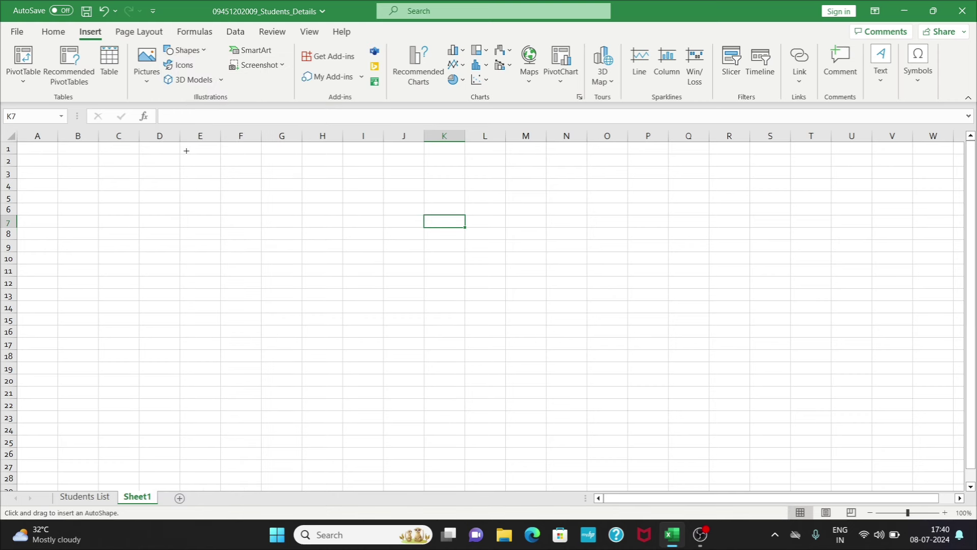
pyautogui.moveTo(186, 151)
pyautogui.mouseDown()
pyautogui.moveTo(349, 246)
pyautogui.moveTo(331, 282)
pyautogui.mouseUp()
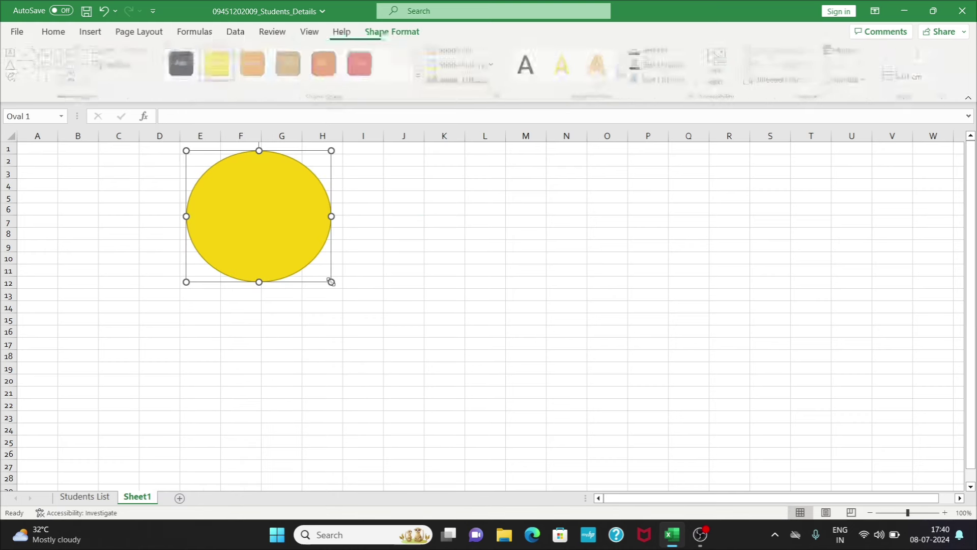
# Draw a bevelled rectangle over the oval's left side and nudge it slightly left and up
pyautogui.click(95, 37)
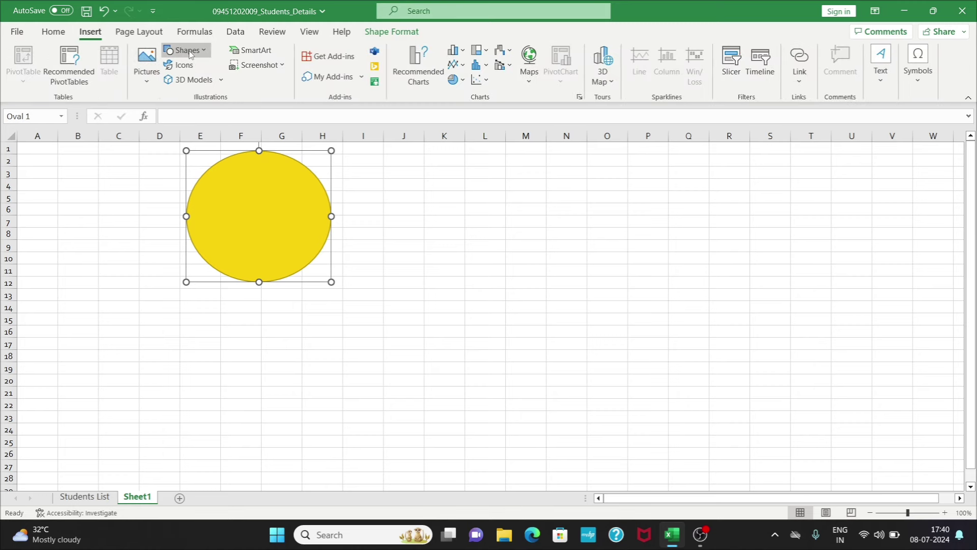
pyautogui.click(184, 50)
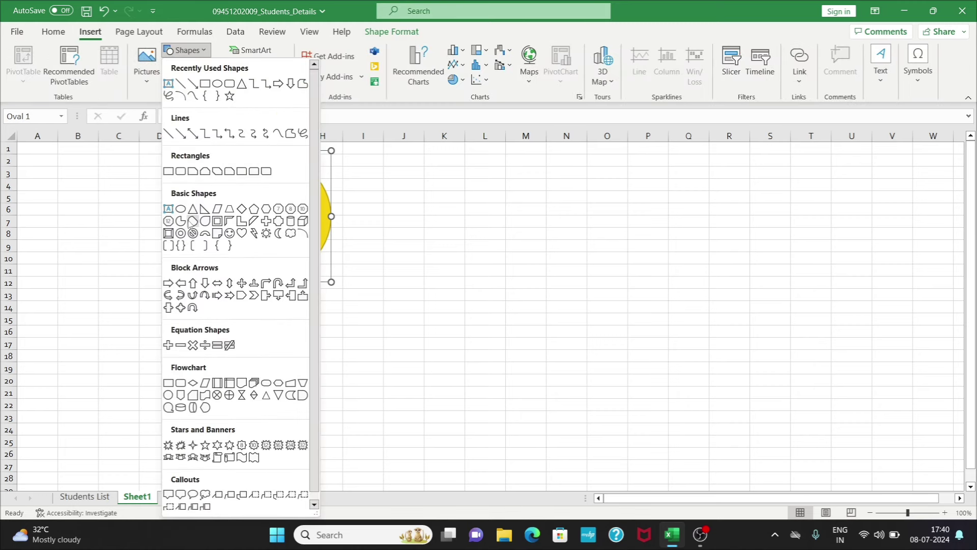
pyautogui.click(174, 233)
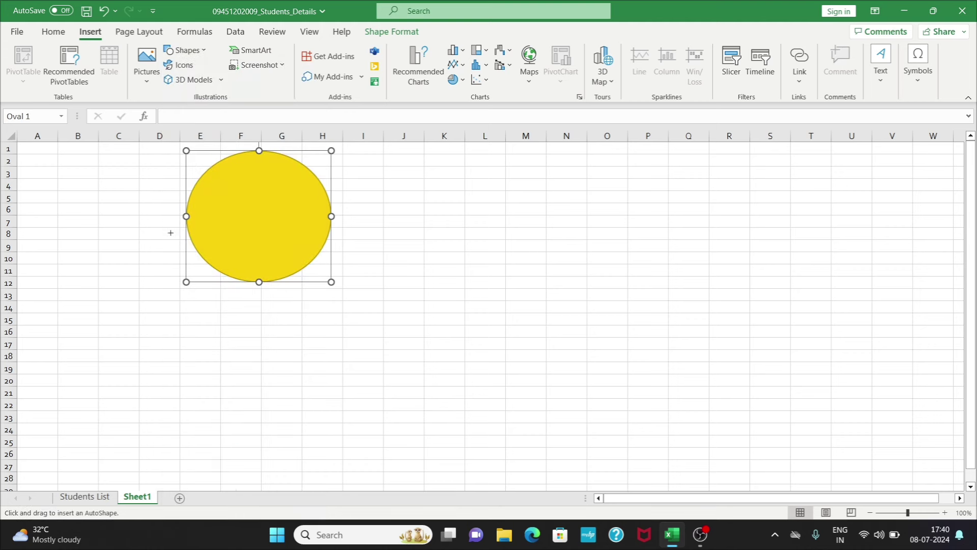
pyautogui.moveTo(128, 165); pyautogui.dragTo(245, 286)
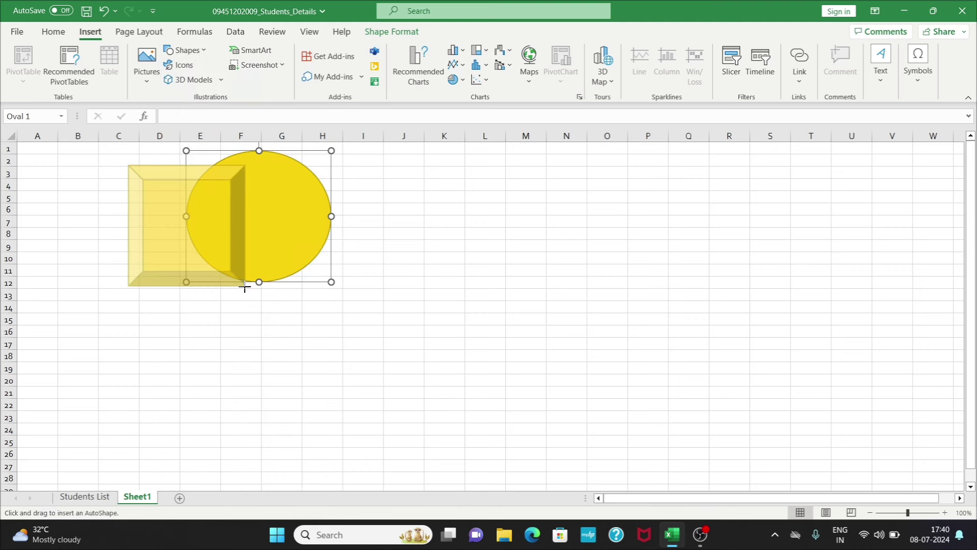
pyautogui.moveTo(209, 256); pyautogui.dragTo(196, 253)
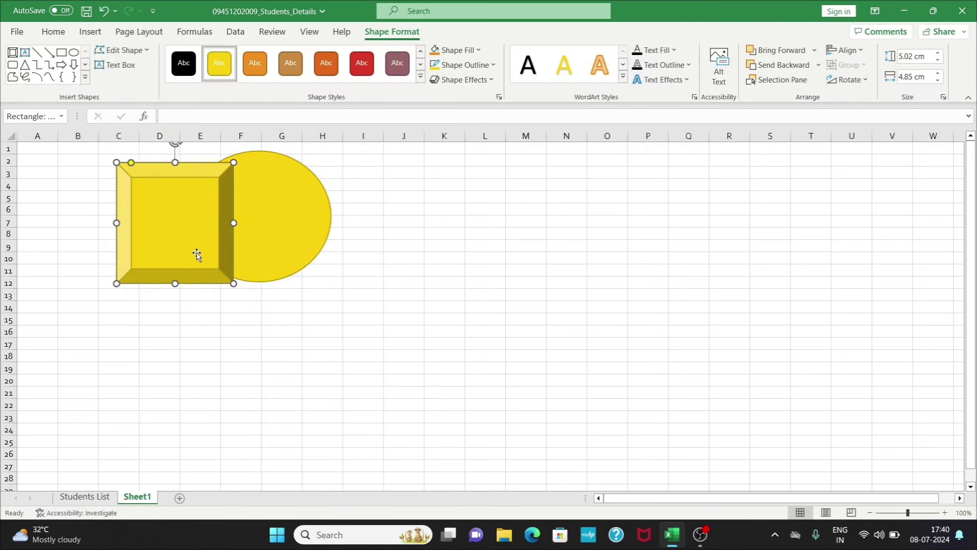
pyautogui.click(152, 33)
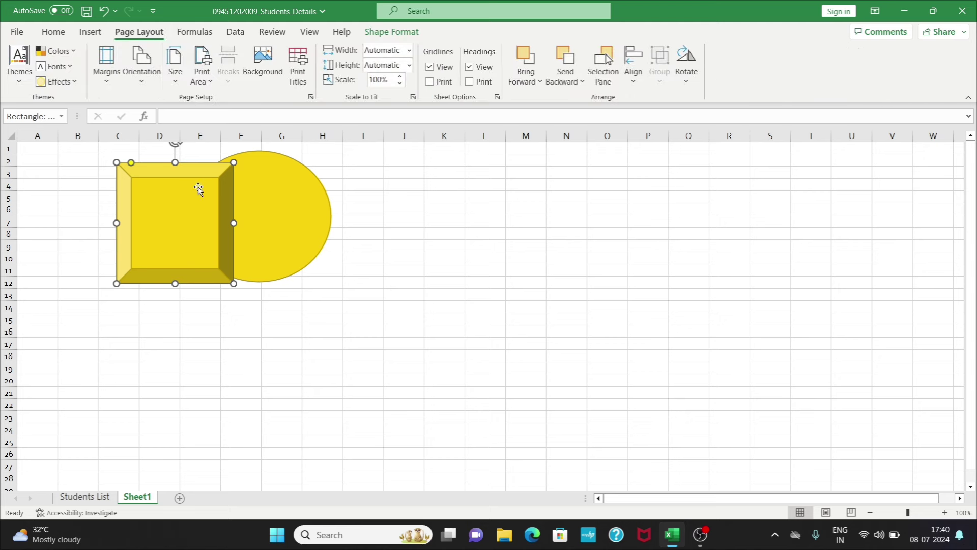
# Bring the oval to the front, in front of the rectangle
pyautogui.click(297, 187)
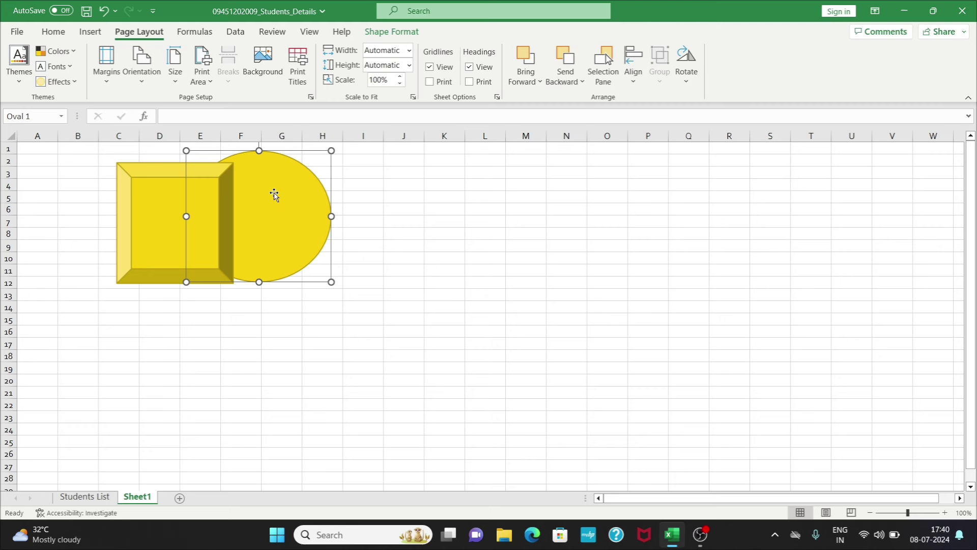
pyautogui.click(530, 80)
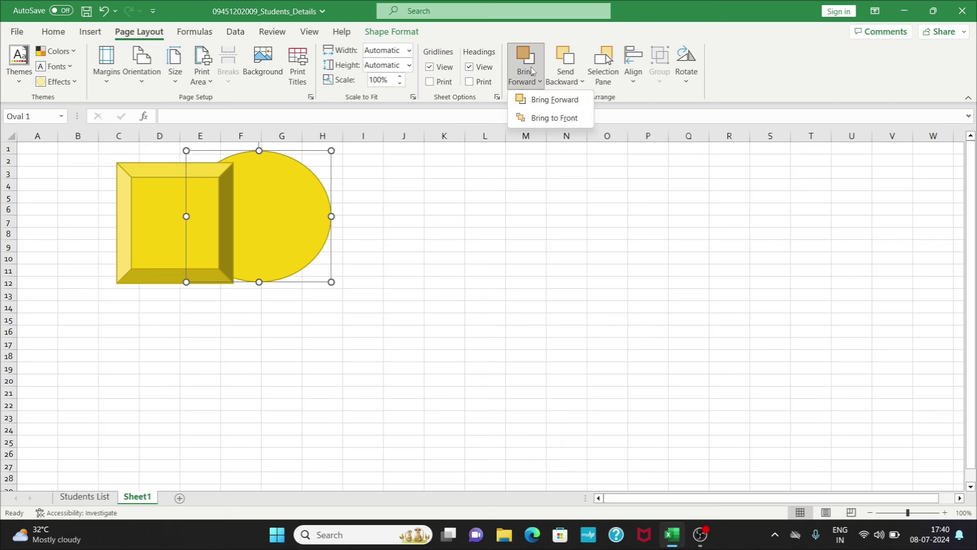
pyautogui.click(552, 119)
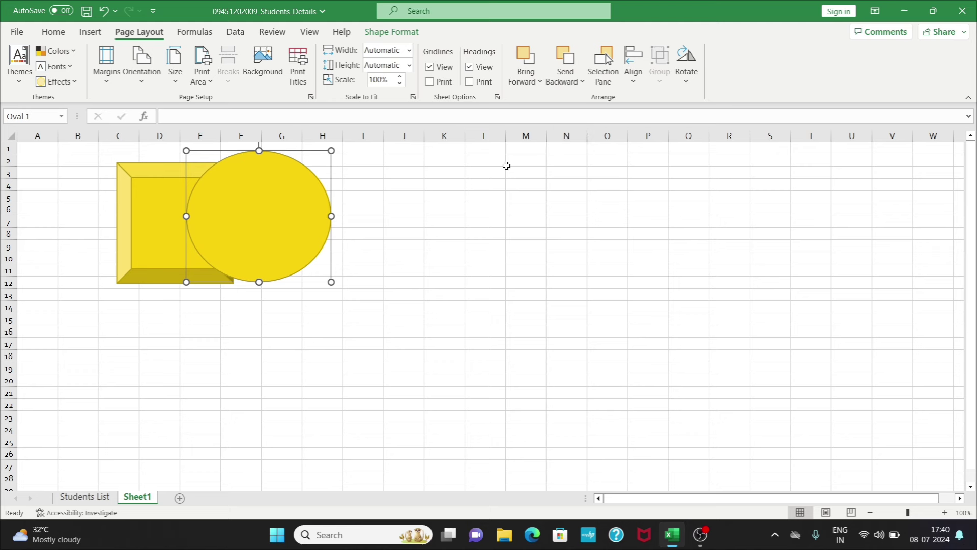
# Send the oval back behind the rectangle and show the Selection Pane
pyautogui.click(468, 196)
pyautogui.click(270, 194)
pyautogui.click(565, 58)
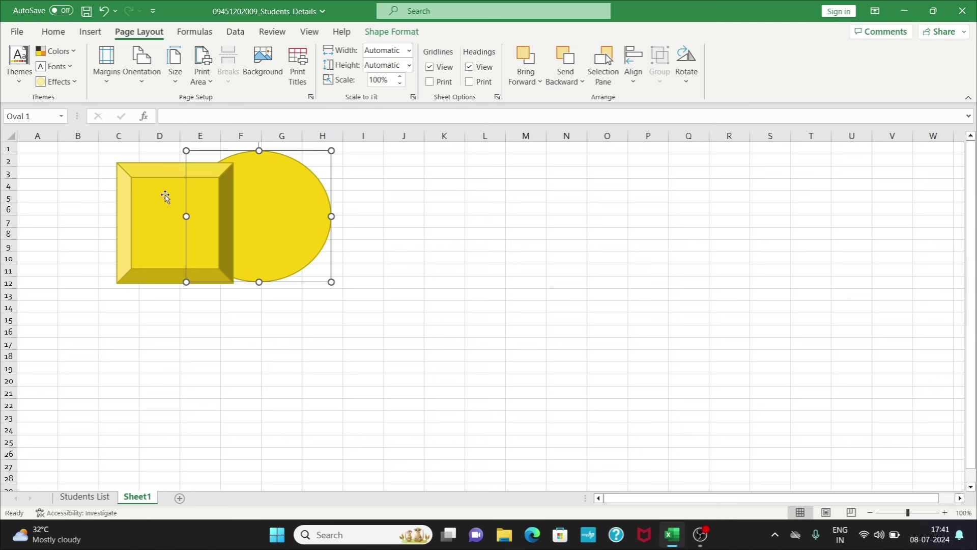
pyautogui.click(611, 74)
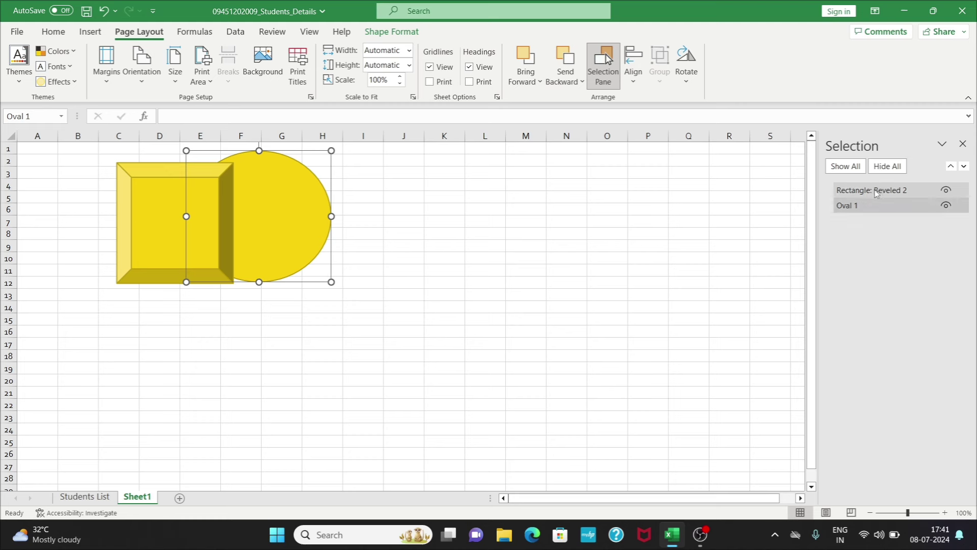
# Select the shapes from the Selection pane and review the Align options without aligning
pyautogui.click(876, 190)
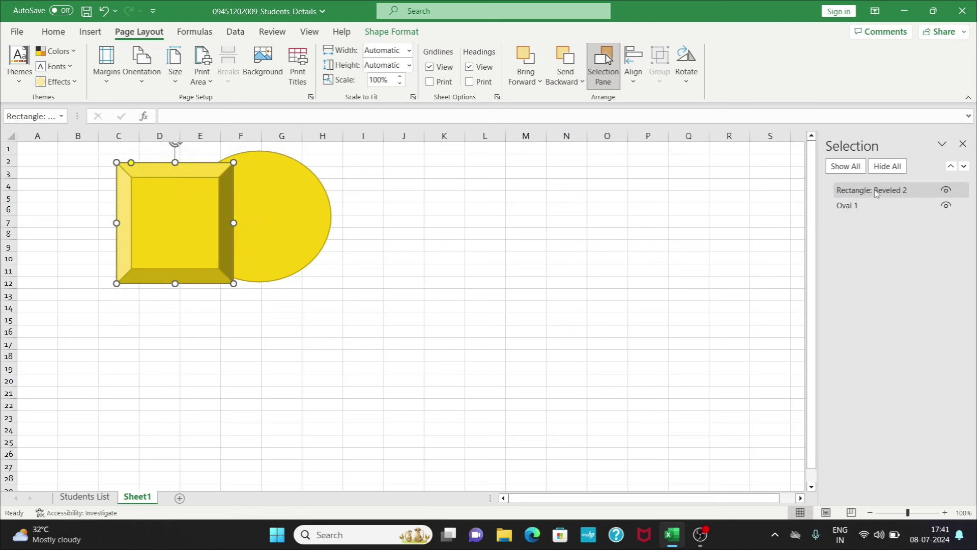
pyautogui.click(871, 205)
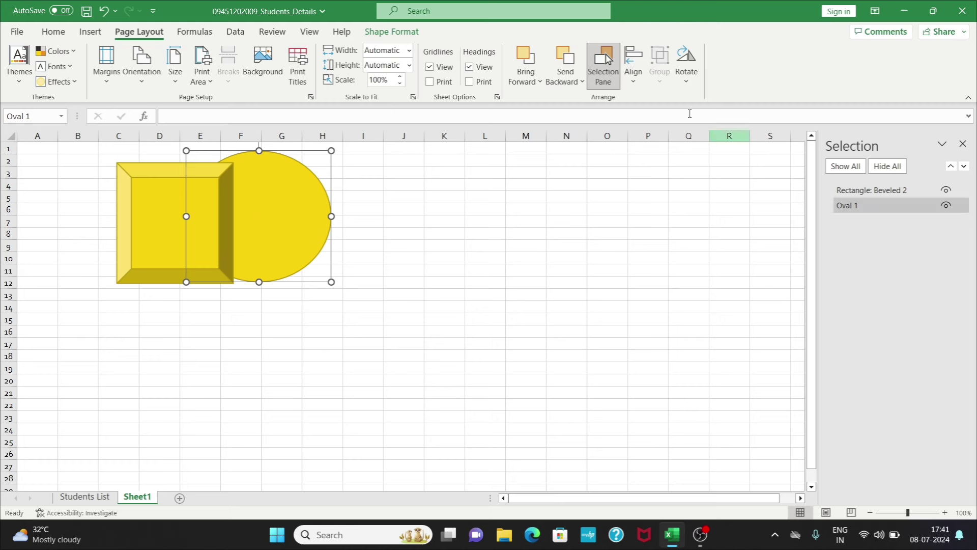
pyautogui.click(633, 86)
pyautogui.click(540, 222)
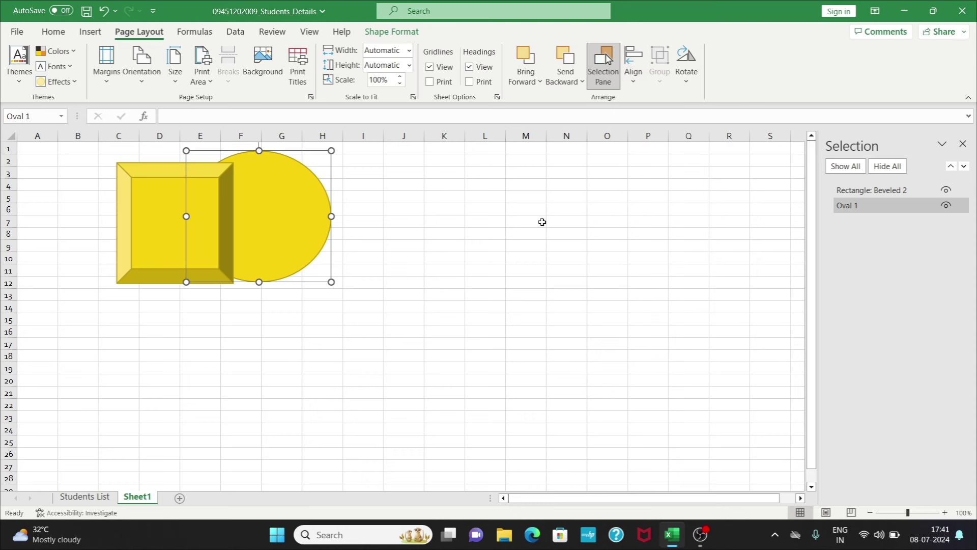
pyautogui.click(541, 221)
pyautogui.click(634, 68)
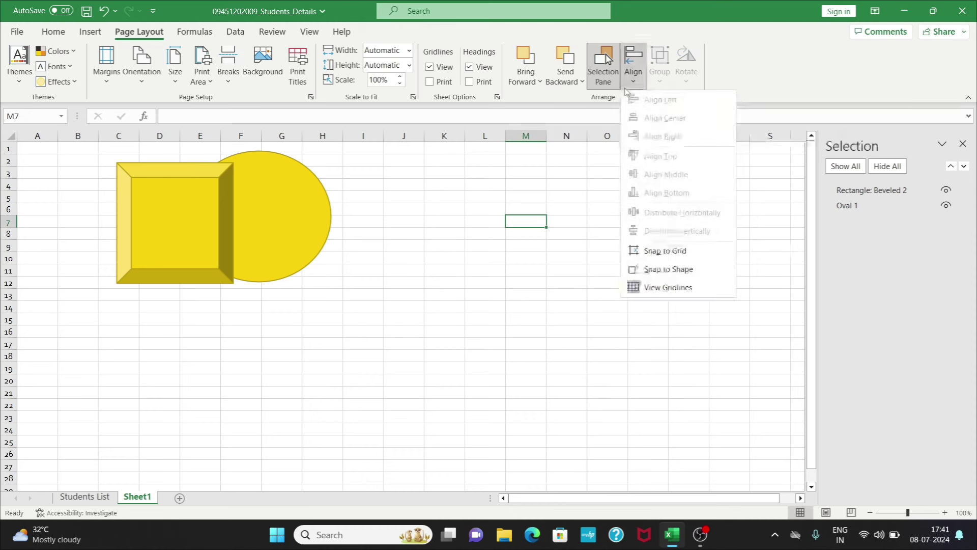
pyautogui.click(400, 184)
pyautogui.click(328, 186)
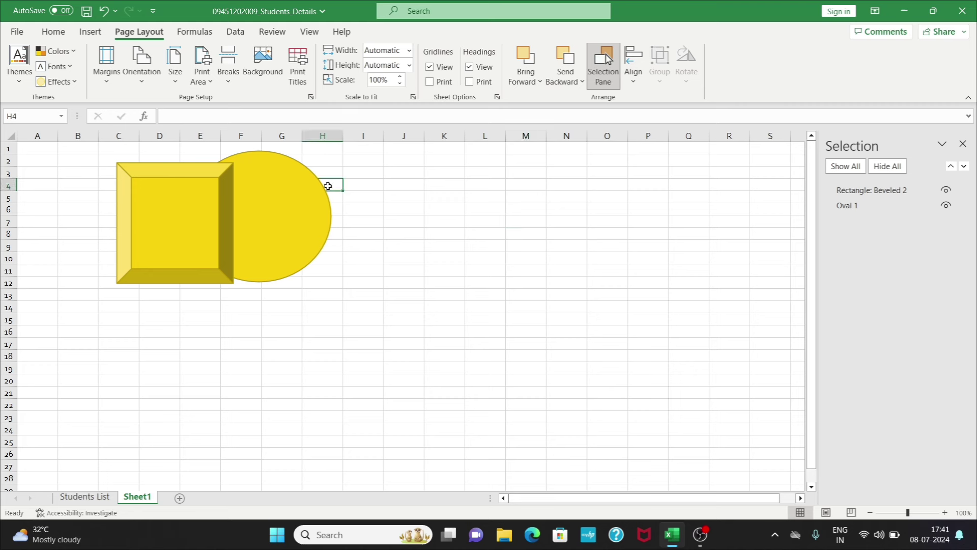
pyautogui.click(290, 198)
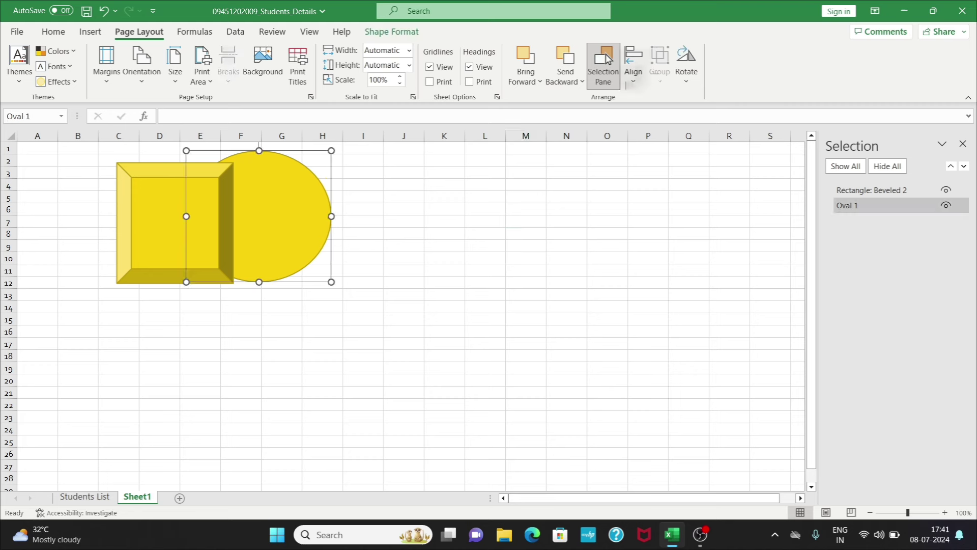
pyautogui.click(633, 66)
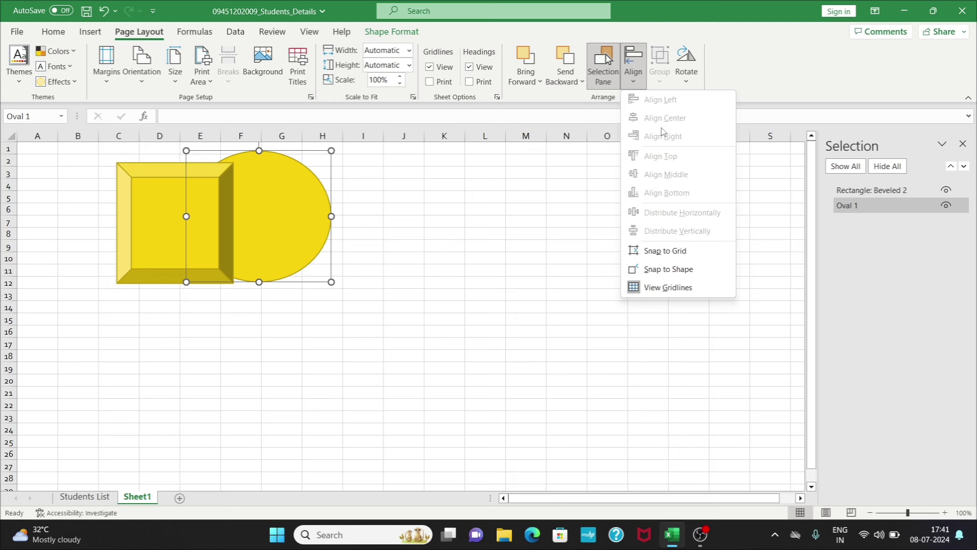
pyautogui.click(582, 160)
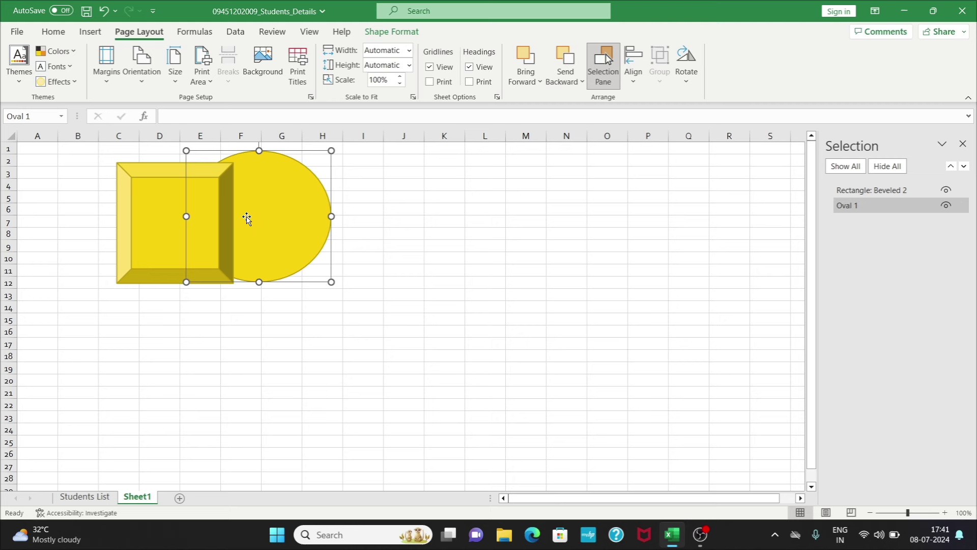
# Move the oval to columns J–M and the square beside it overlapping, then select both
pyautogui.moveTo(247, 218)
pyautogui.mouseDown()
pyautogui.moveTo(450, 244)
pyautogui.moveTo(312, 227)
pyautogui.moveTo(432, 223)
pyautogui.mouseUp()
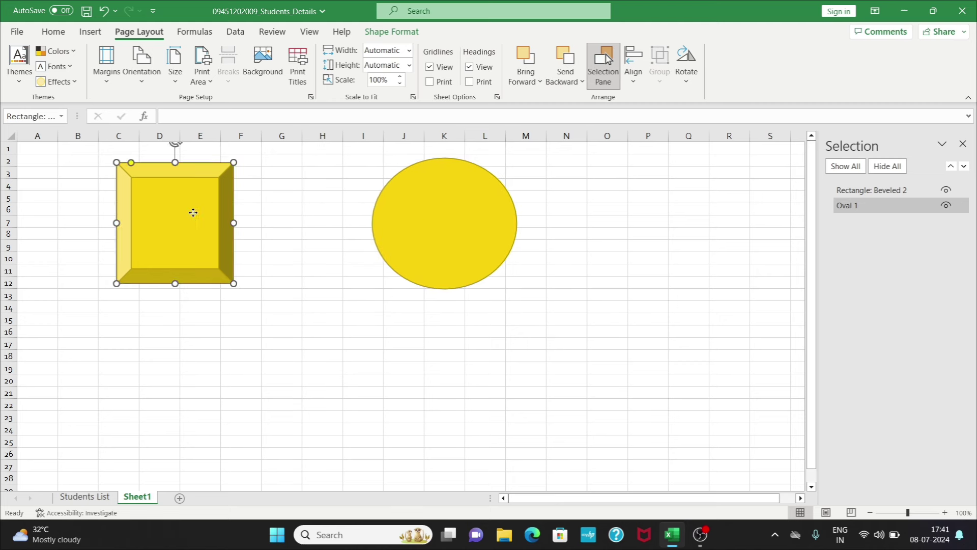
pyautogui.moveTo(194, 214); pyautogui.dragTo(349, 223)
pyautogui.moveTo(449, 209)
pyautogui.mouseDown()
pyautogui.moveTo(524, 209)
pyautogui.moveTo(445, 216)
pyautogui.mouseUp()
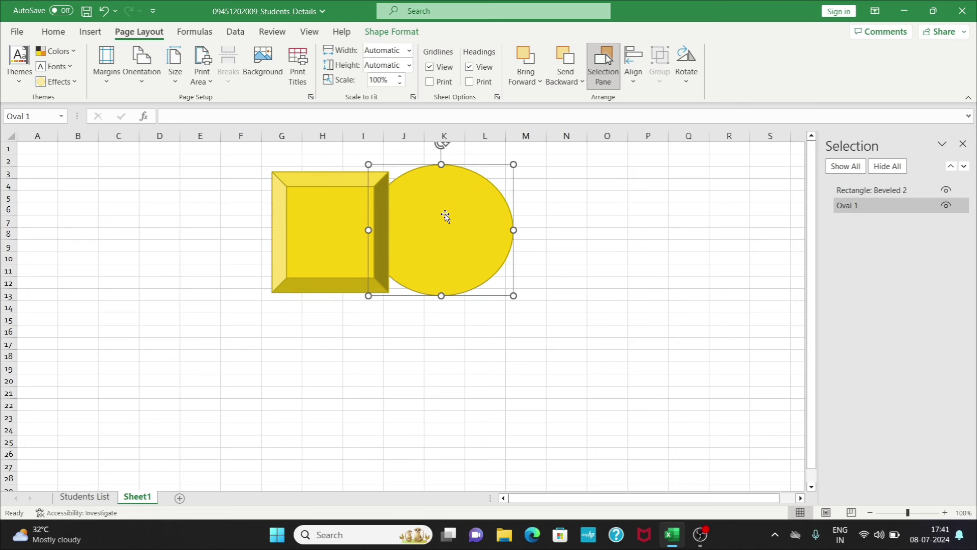
pyautogui.keyDown('shift'); pyautogui.click(312, 227); pyautogui.keyUp('shift')
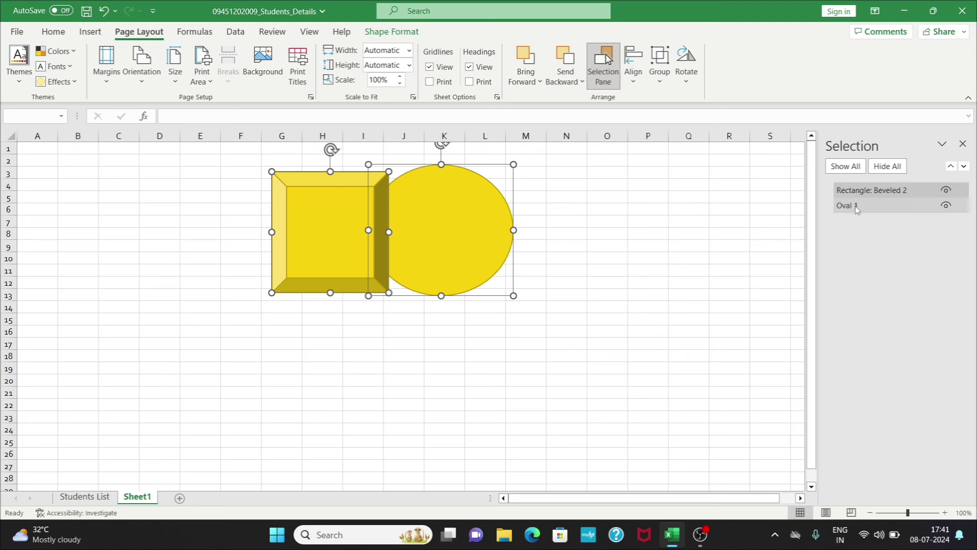
# Group the square and oval, enlarge the group, and move it back left
pyautogui.click(662, 84)
pyautogui.click(675, 115)
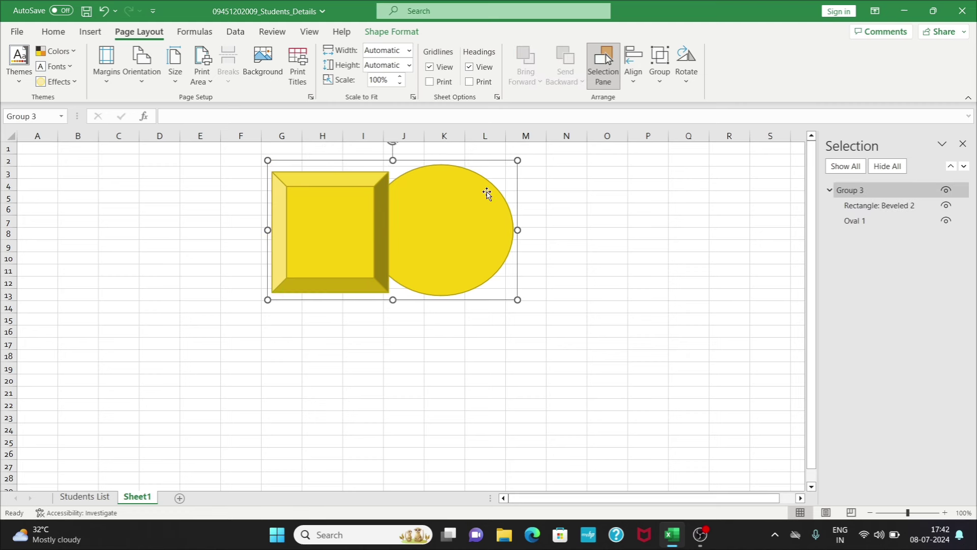
pyautogui.moveTo(465, 205)
pyautogui.mouseDown()
pyautogui.moveTo(602, 249)
pyautogui.moveTo(353, 290)
pyautogui.moveTo(547, 245)
pyautogui.mouseUp()
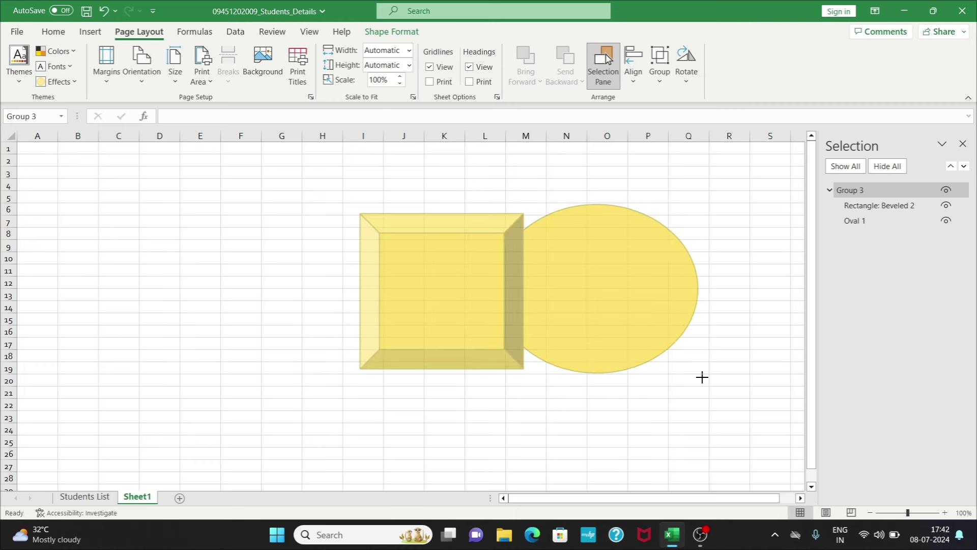
pyautogui.moveTo(606, 339); pyautogui.dragTo(710, 388)
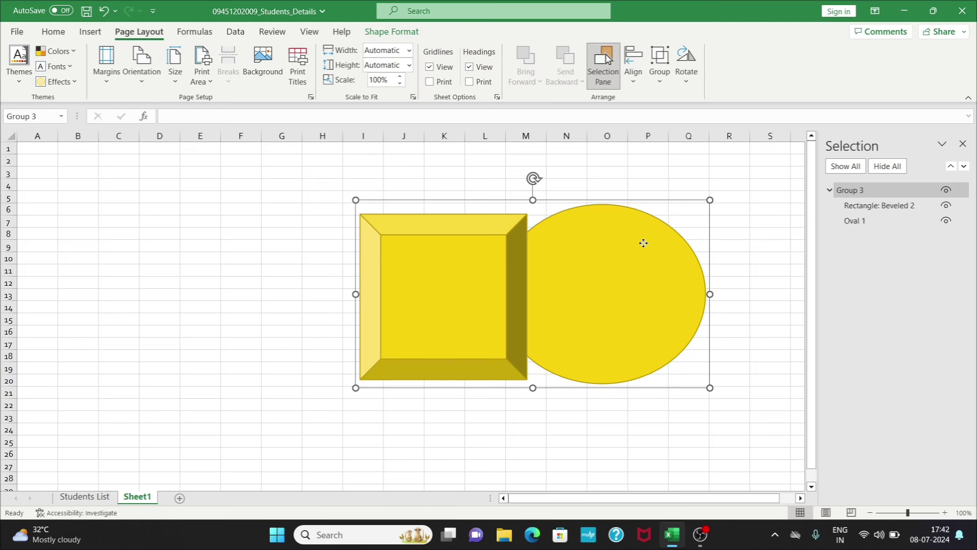
pyautogui.moveTo(644, 243); pyautogui.dragTo(487, 217)
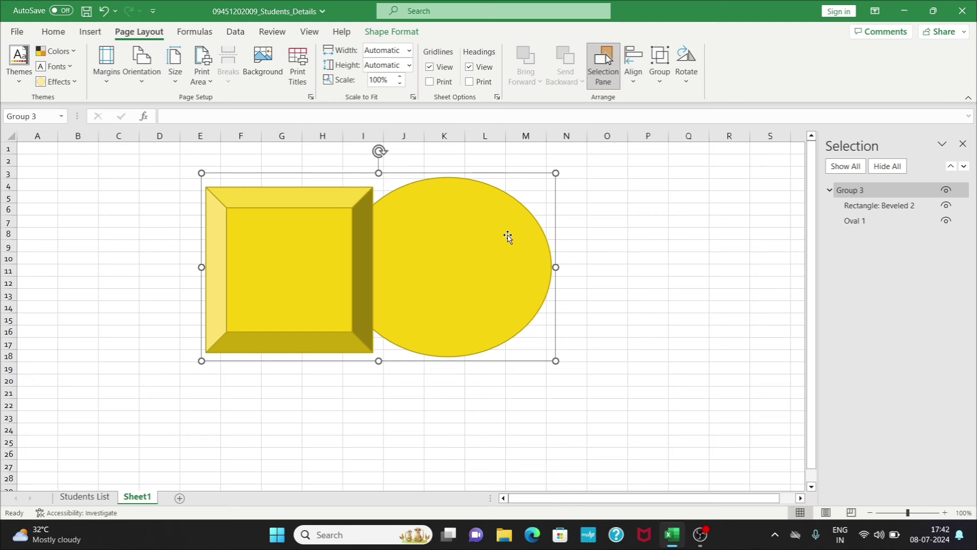
# Ungroup the shapes and reposition the oval and square separately
pyautogui.click(660, 84)
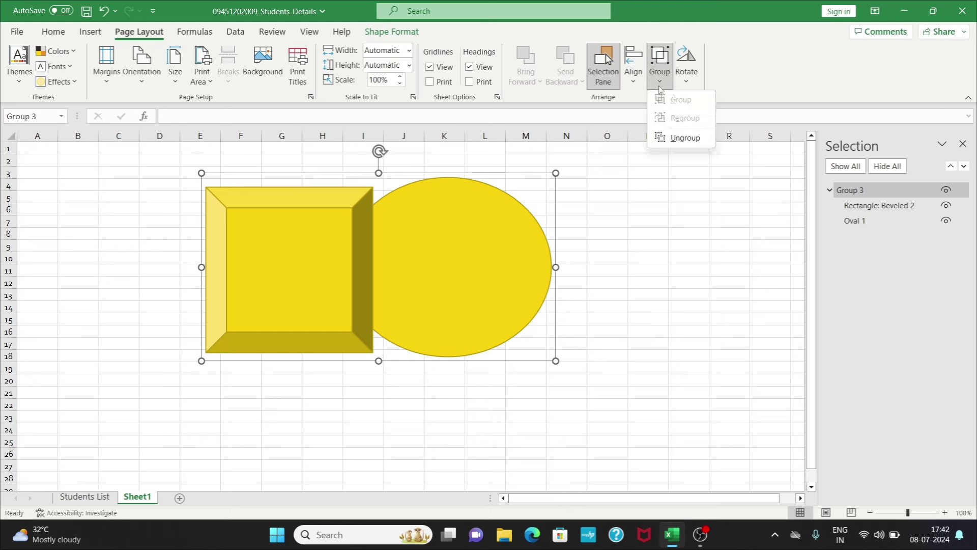
pyautogui.click(669, 135)
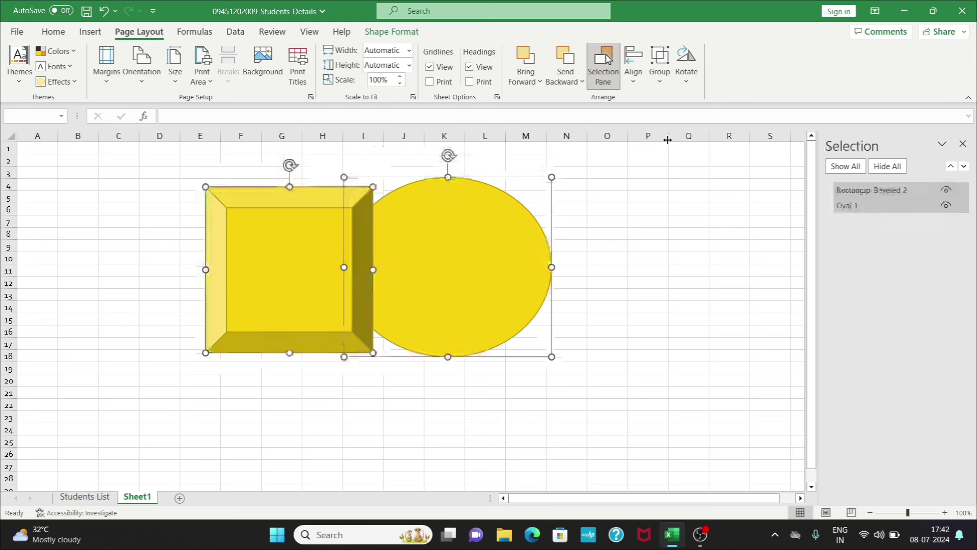
pyautogui.click(620, 194)
pyautogui.click(466, 226)
pyautogui.moveTo(467, 225)
pyautogui.mouseDown()
pyautogui.moveTo(604, 238)
pyautogui.moveTo(501, 219)
pyautogui.mouseUp()
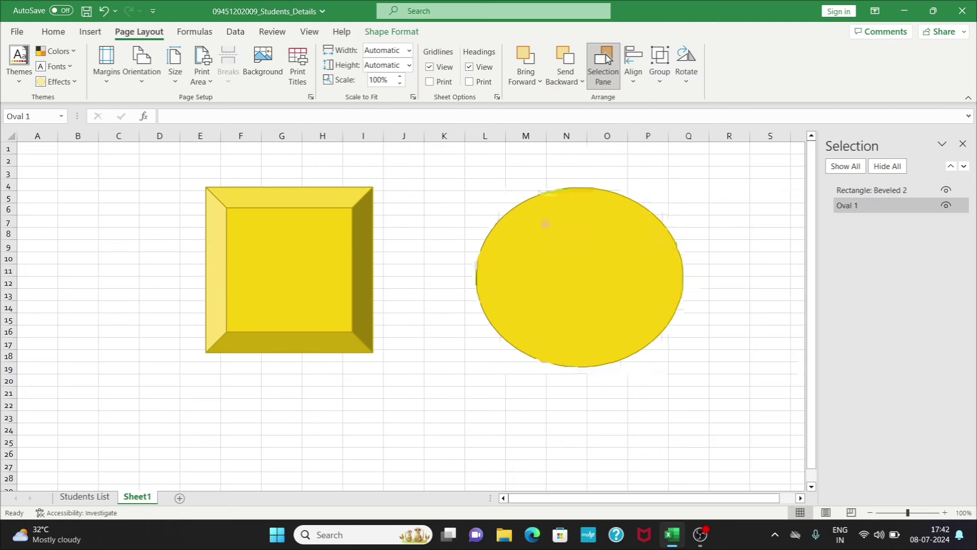
pyautogui.moveTo(344, 237)
pyautogui.mouseDown()
pyautogui.moveTo(281, 284)
pyautogui.moveTo(326, 249)
pyautogui.mouseUp()
# Delete the beveled square and the oval from Sheet1
pyautogui.press('Delete')
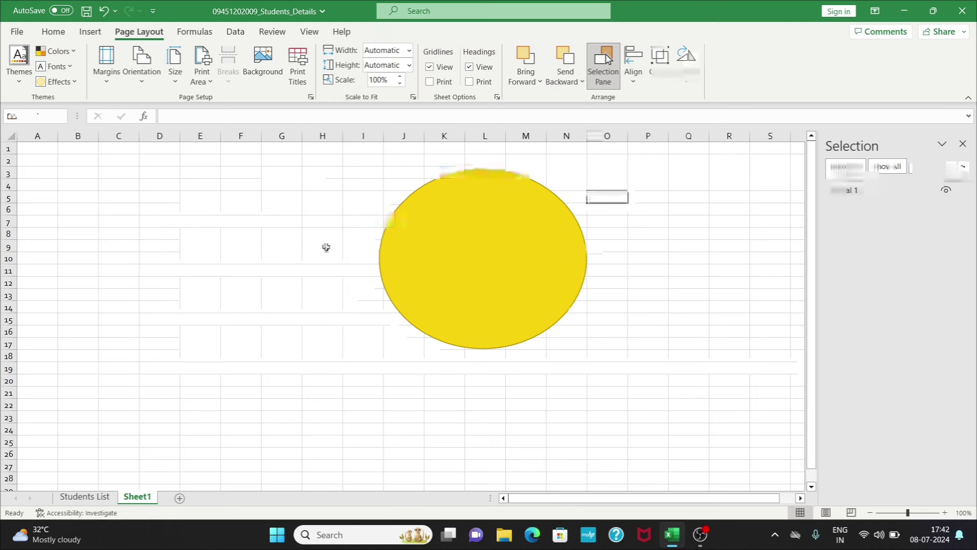
pyautogui.click(473, 260)
pyautogui.press('Delete')
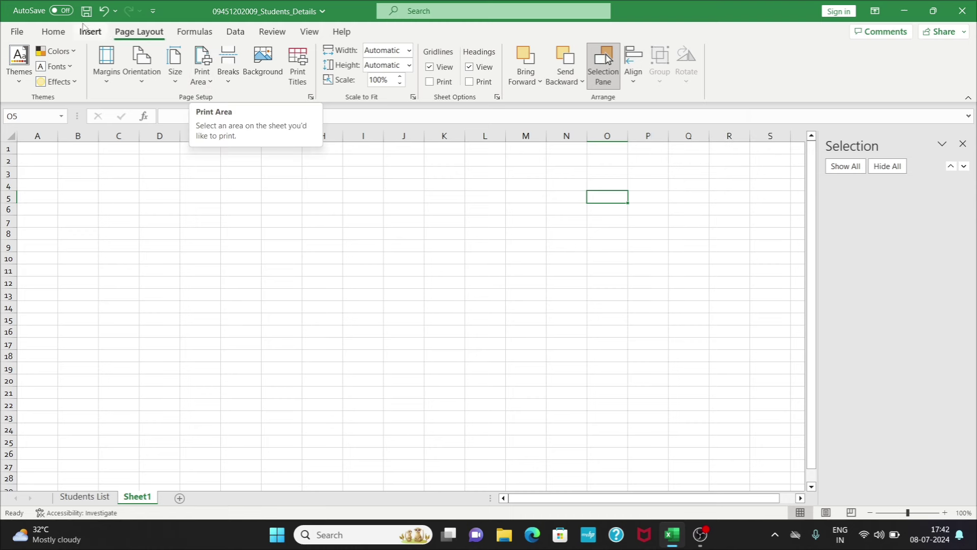
# Draw a tall yellow up arrow over columns H–I, rows 7–18
pyautogui.click(90, 32)
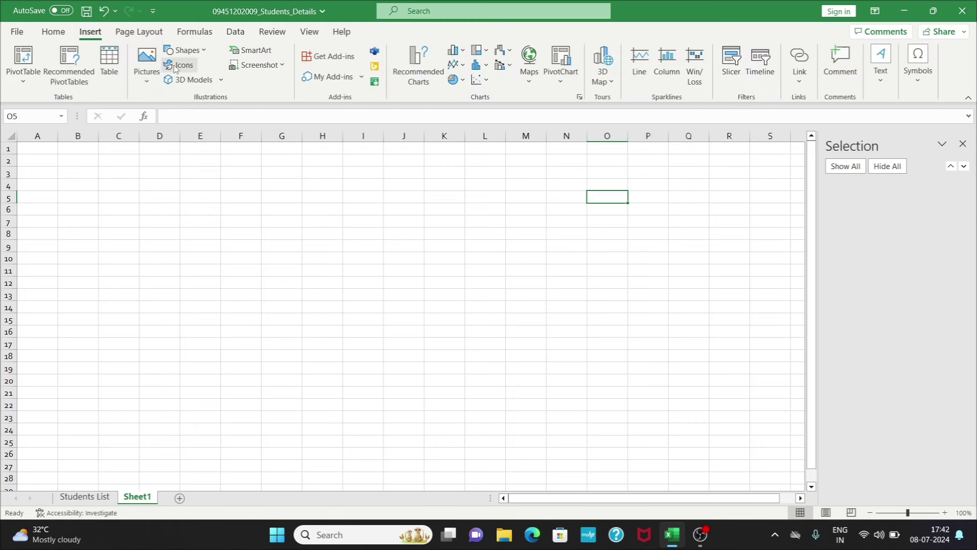
pyautogui.click(184, 50)
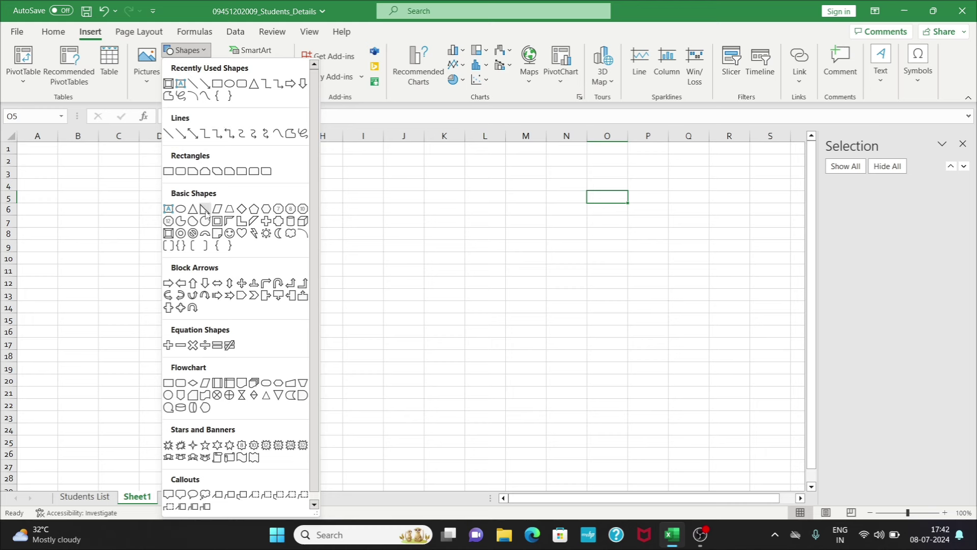
pyautogui.click(192, 283)
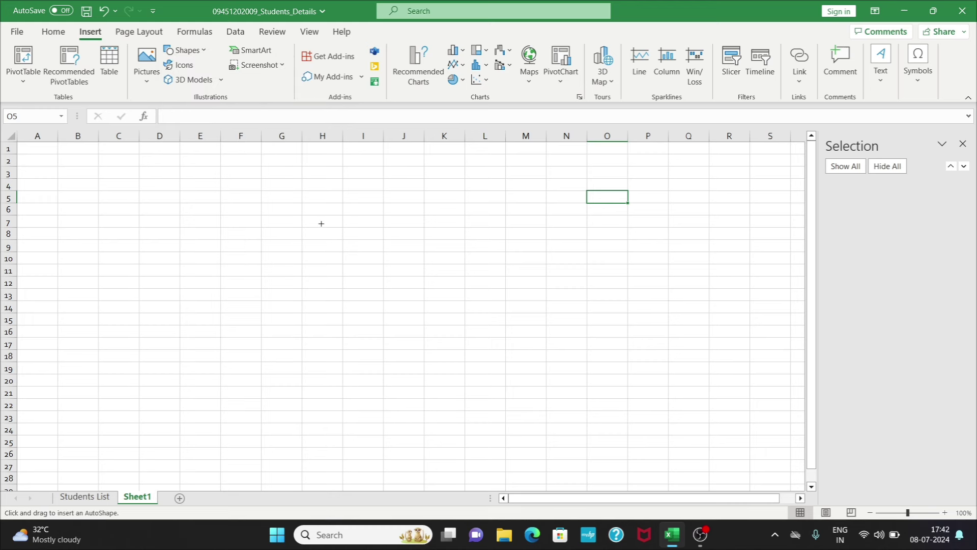
pyautogui.moveTo(321, 223); pyautogui.dragTo(372, 356)
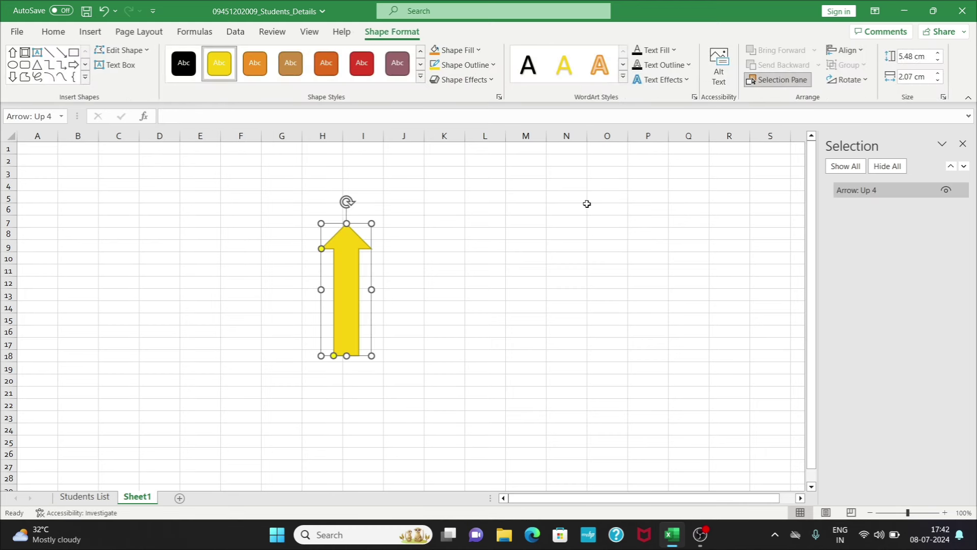
# Preview the arrow's Rotate options on Page Layout and close them without rotating
pyautogui.click(143, 35)
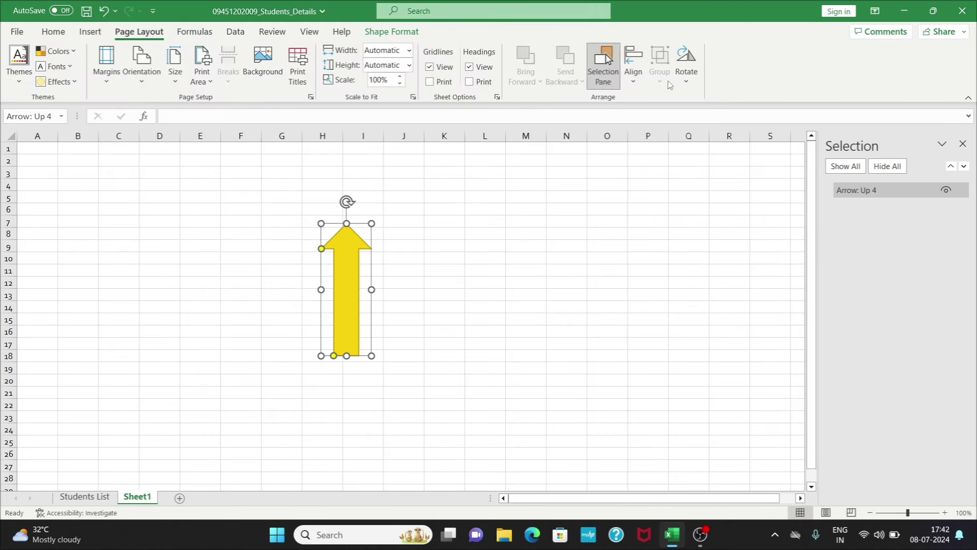
pyautogui.click(687, 81)
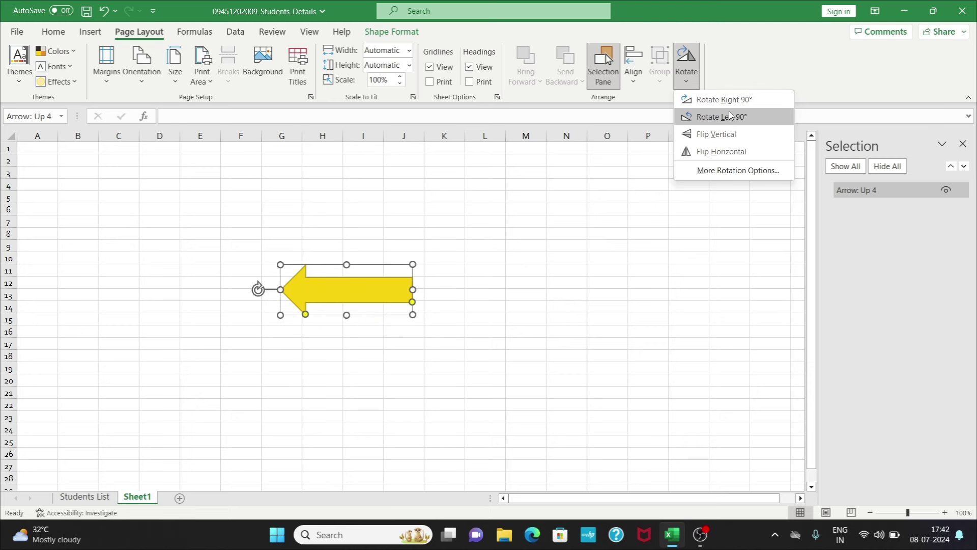
pyautogui.click(634, 172)
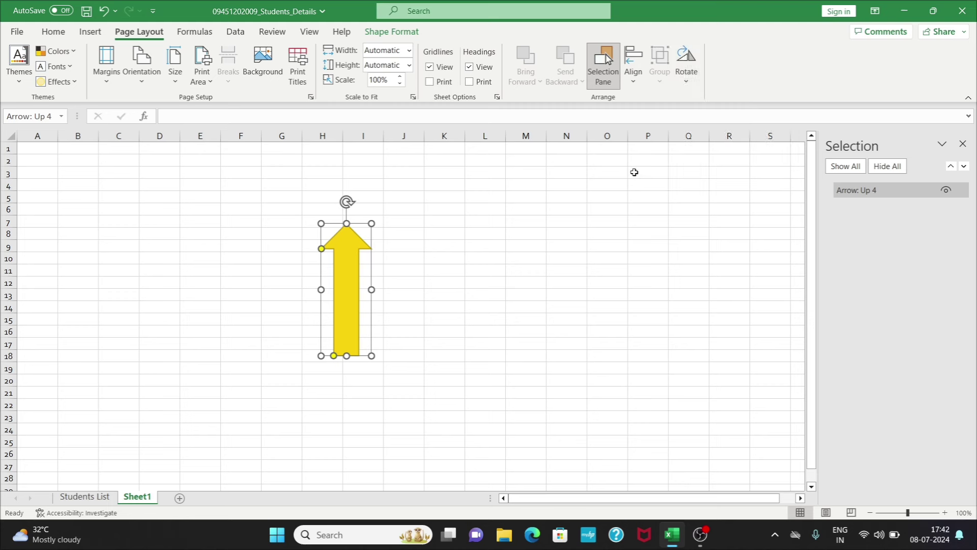